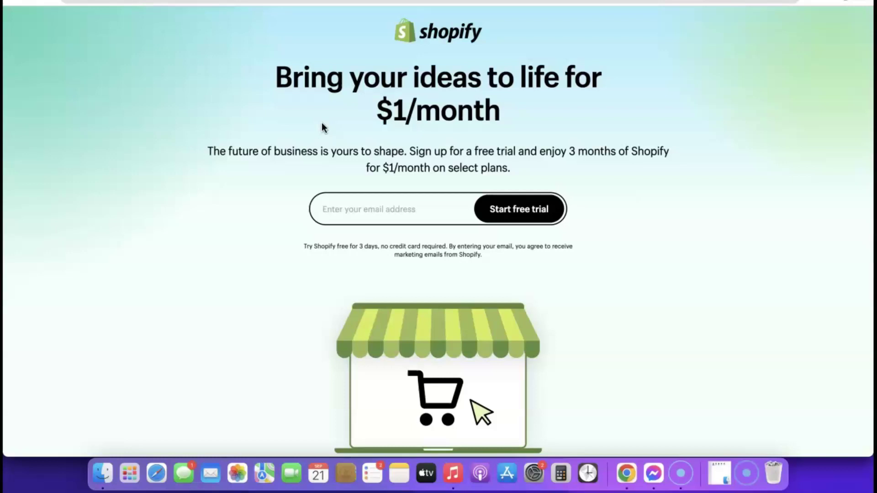
Step: Start the Shopify free trial using a saved email address from autofill
click(357, 209)
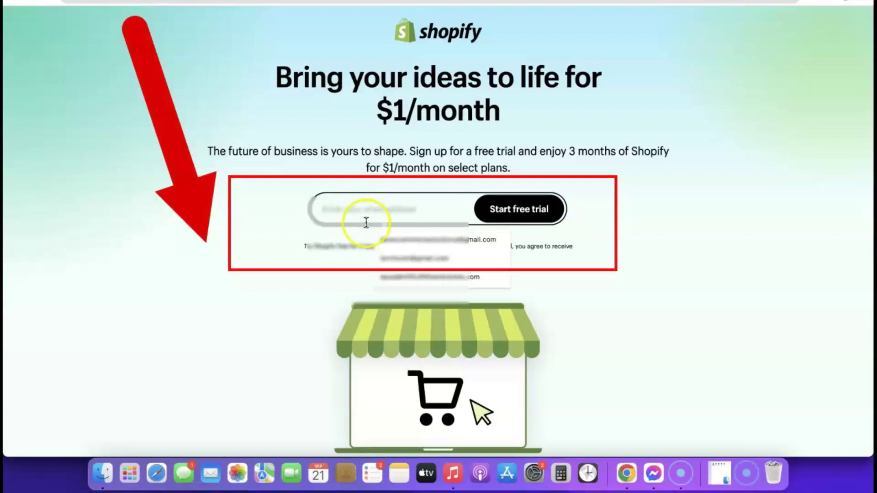
click(400, 240)
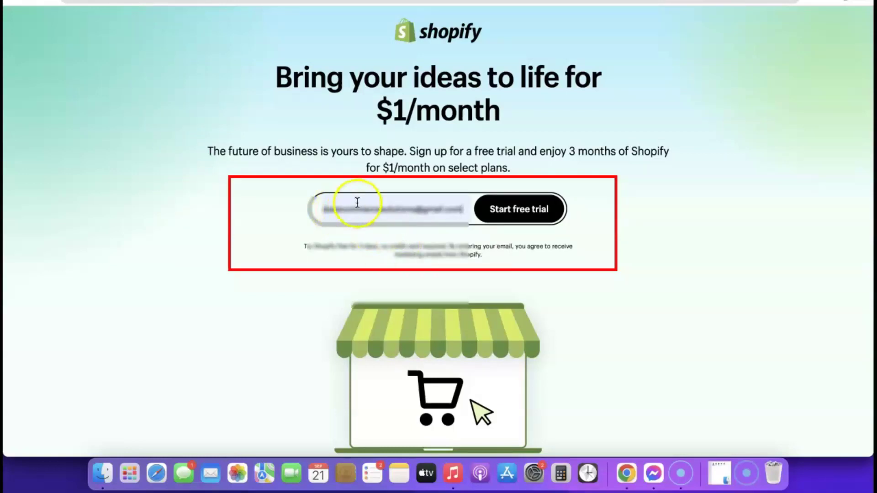
click(524, 213)
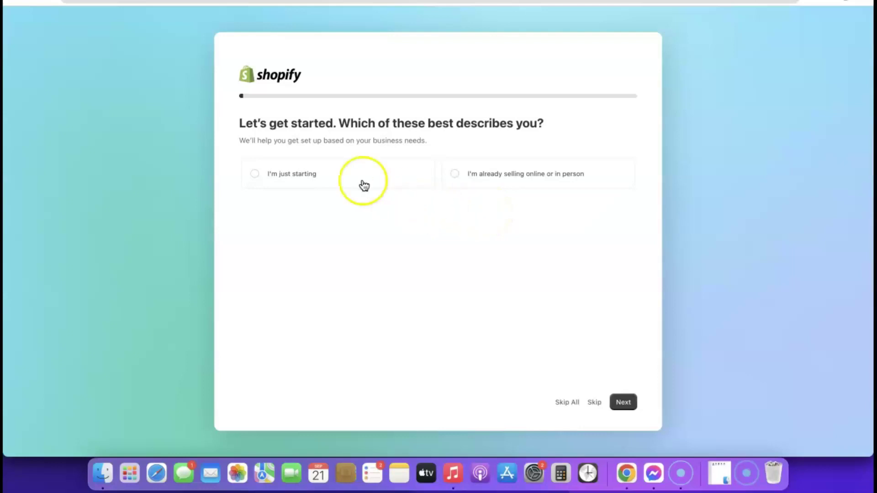
Step: Answer onboarding with I'm just starting, An online store, and Dropshipping products
click(254, 179)
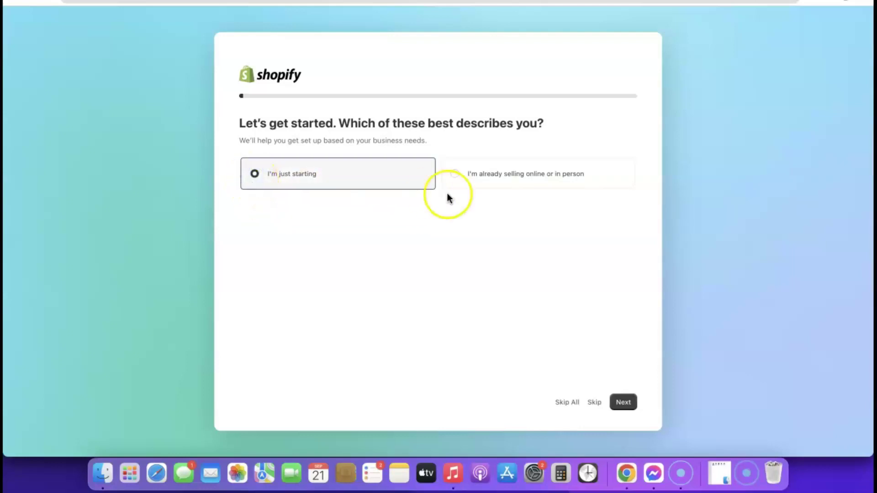
click(623, 403)
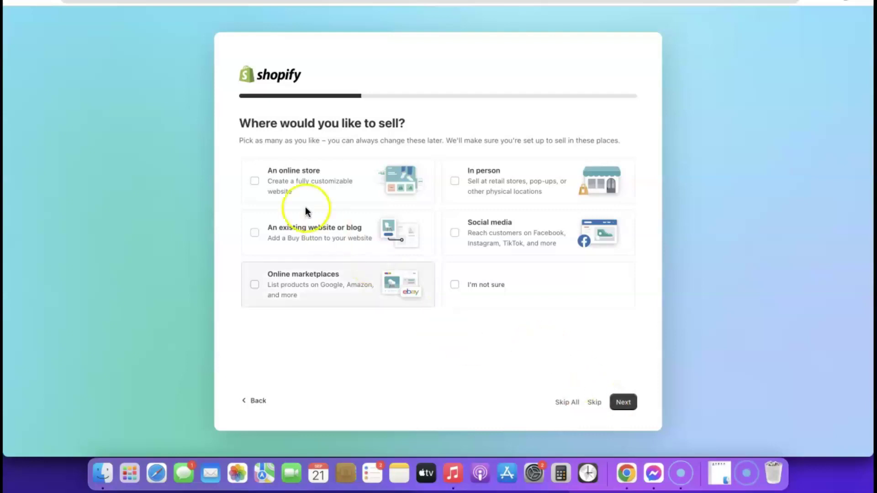
right_click(255, 180)
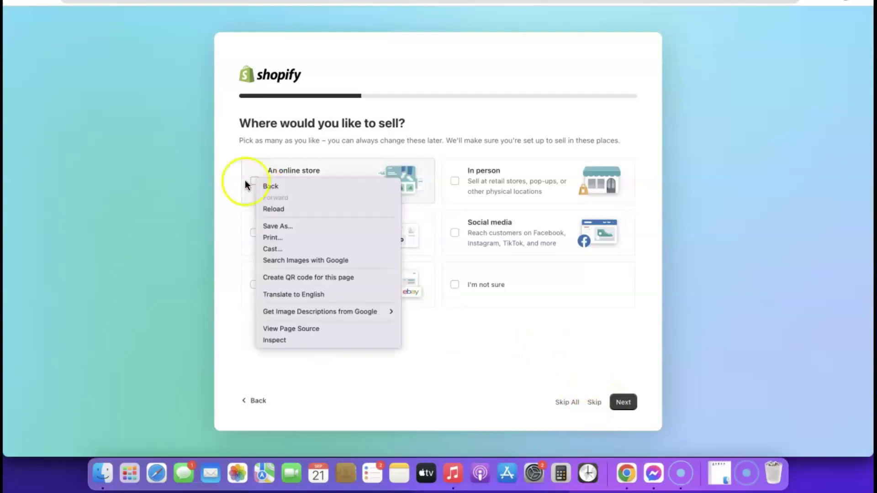
click(245, 183)
click(254, 181)
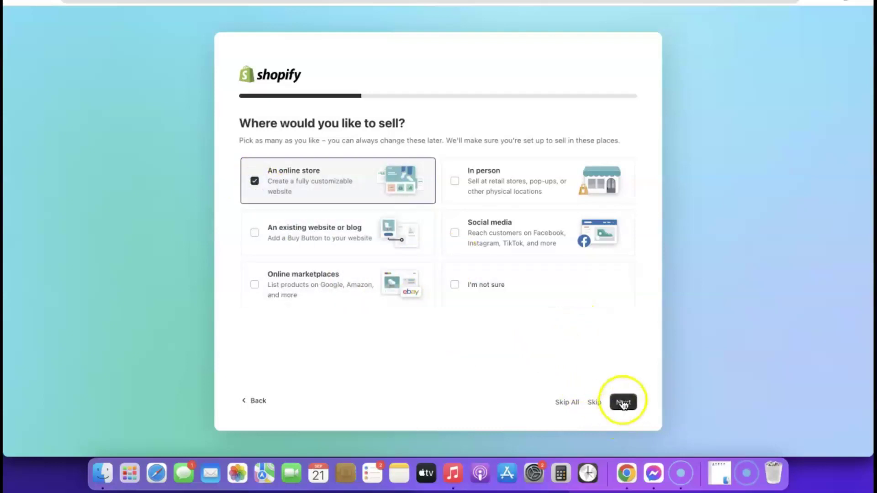
click(623, 403)
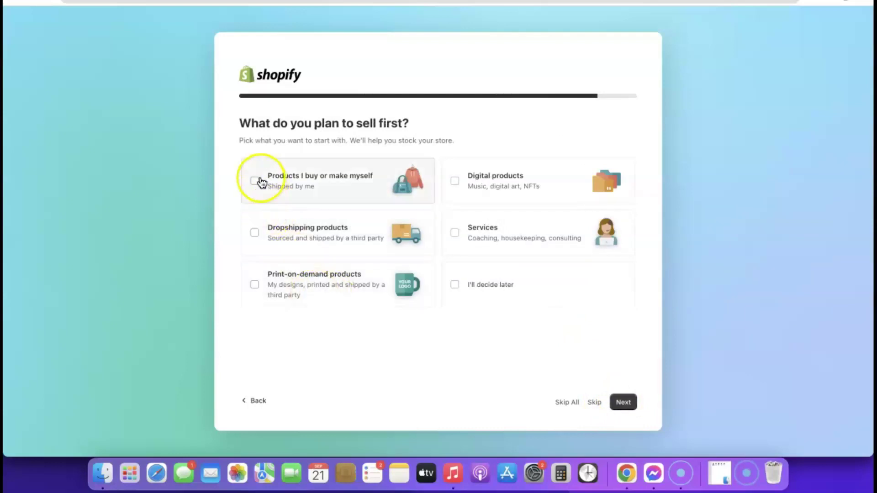
click(258, 233)
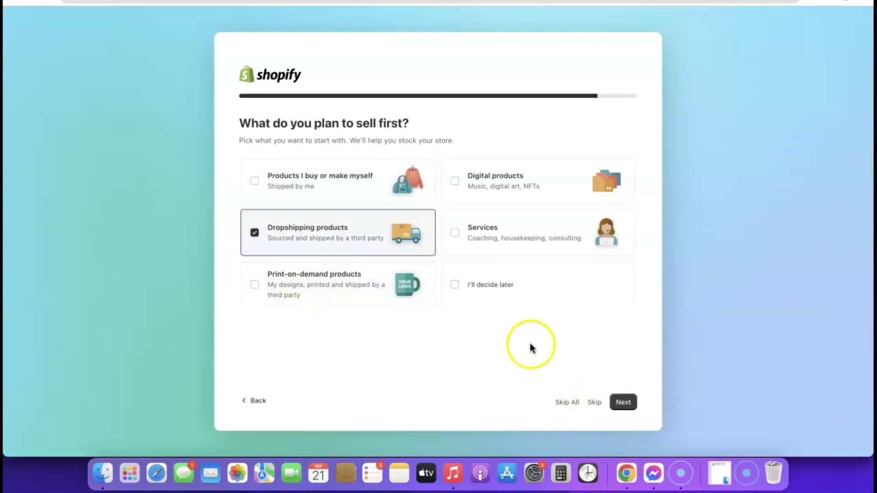
click(622, 410)
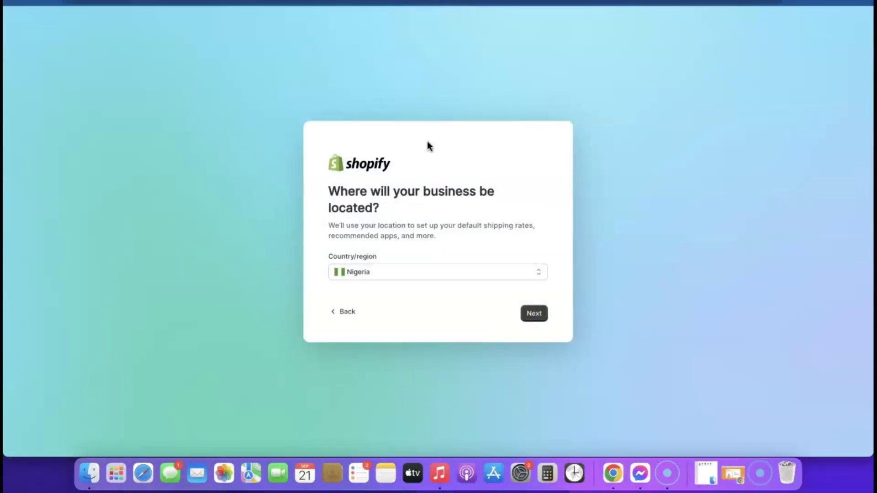
Step: Keep Nigeria as the business country/region and continue to Shopify ID creation
click(492, 273)
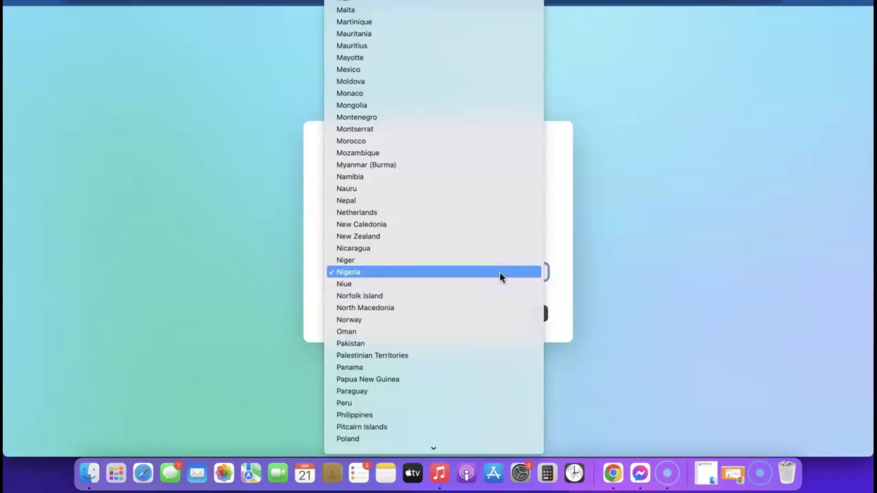
click(499, 273)
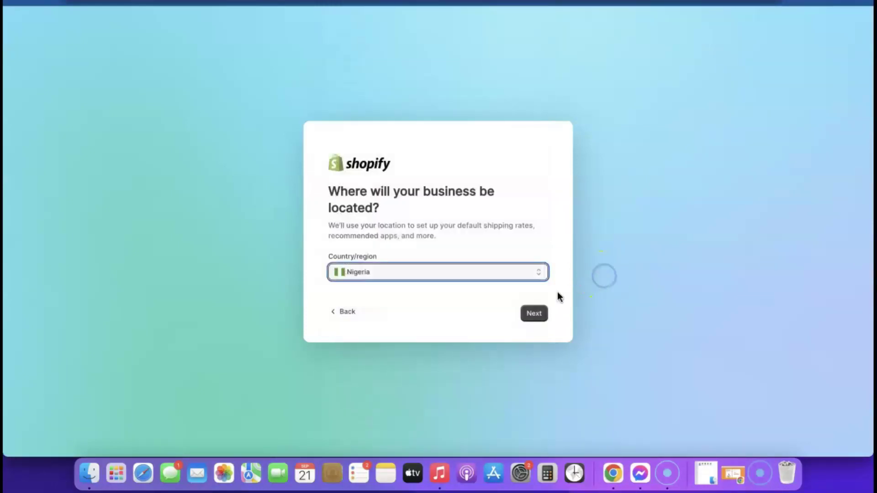
click(534, 313)
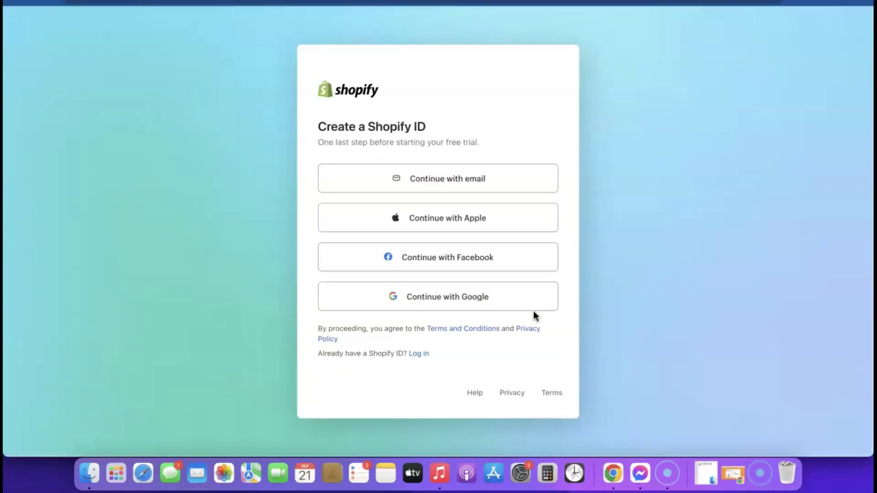
Step: Create a Shopify ID with email and Chrome's suggested strong password
click(440, 181)
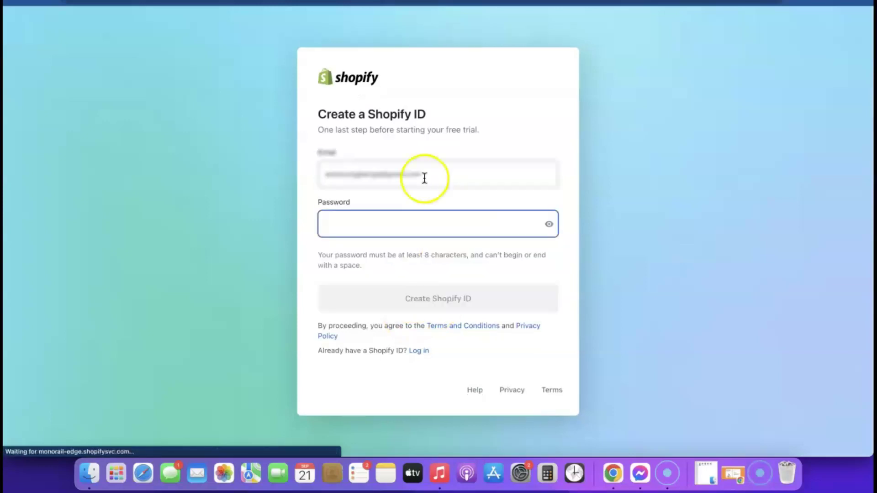
click(472, 229)
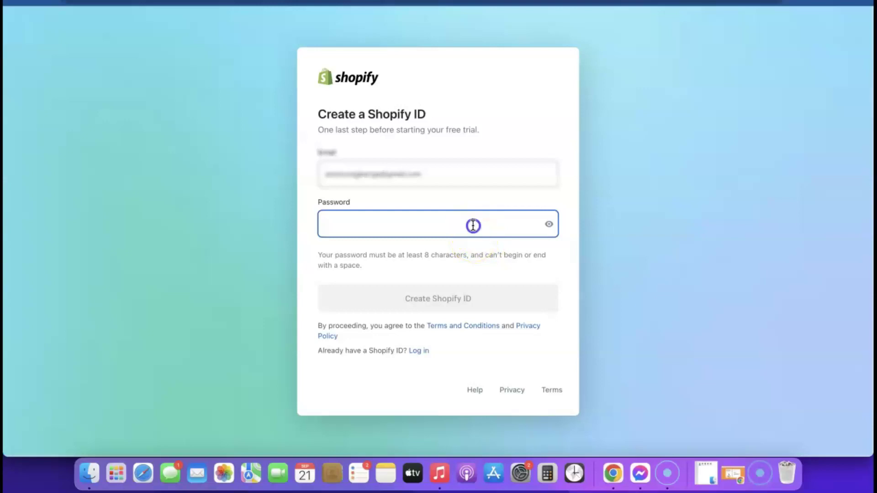
click(469, 254)
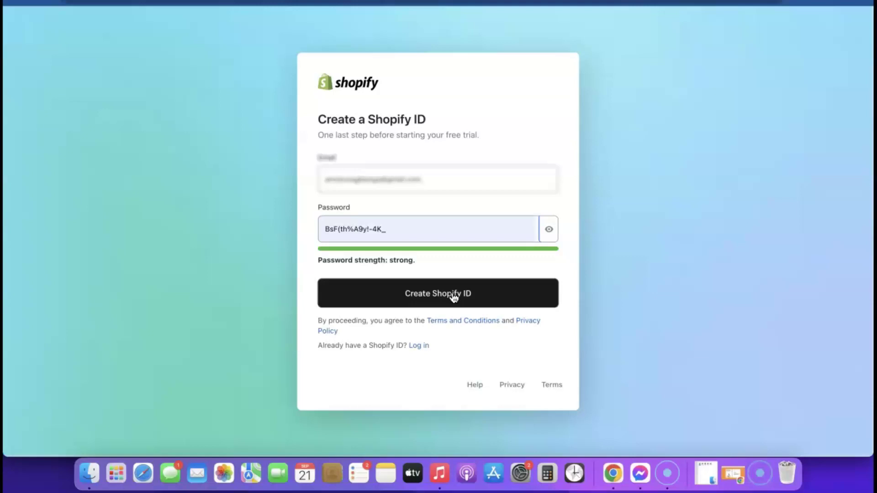
click(434, 293)
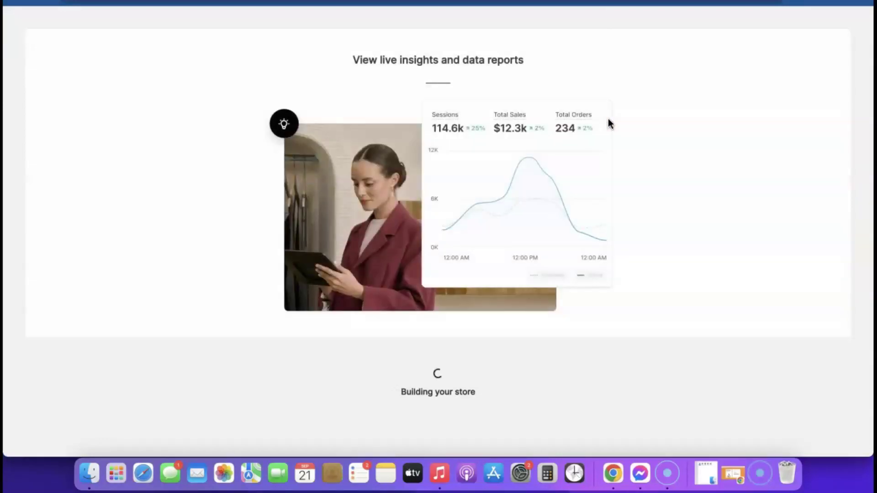
Step: Look over the subscription plans, then go to Online Store Themes showing Dawn
click(610, 121)
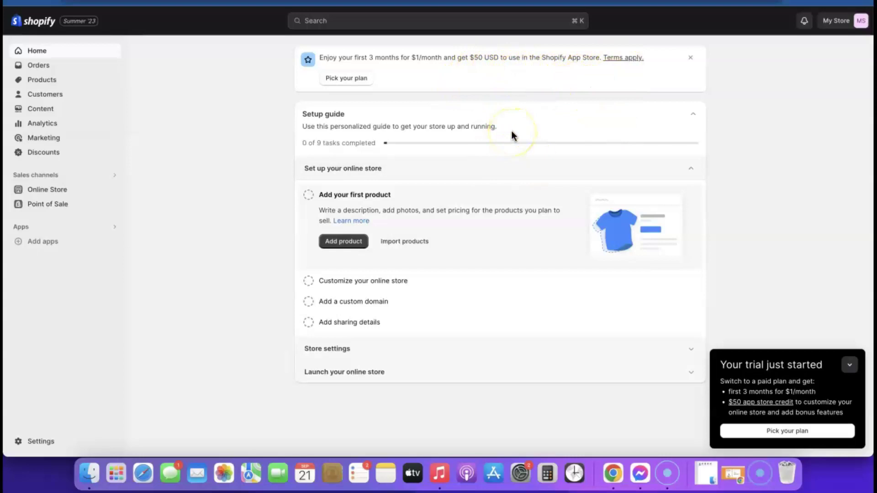
click(348, 79)
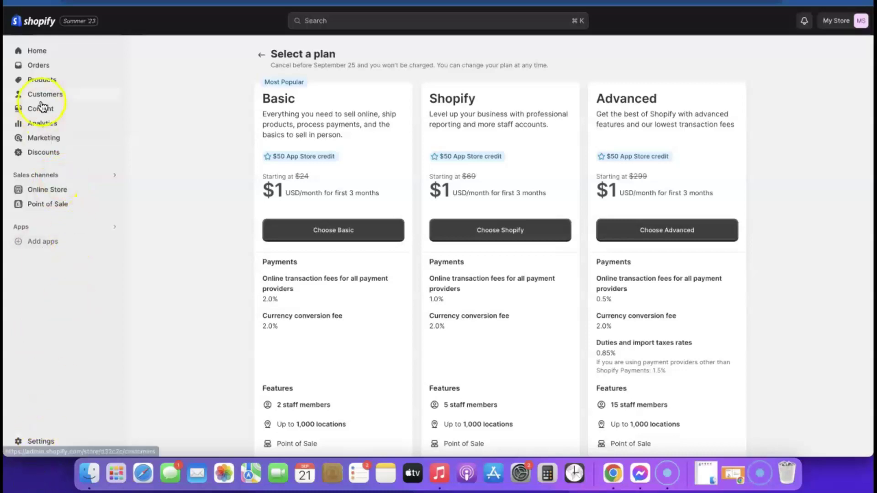
click(36, 51)
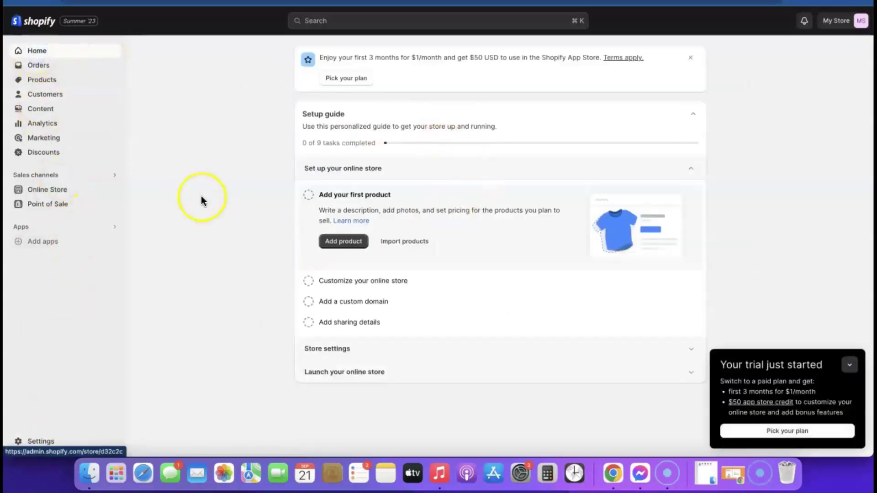
click(42, 189)
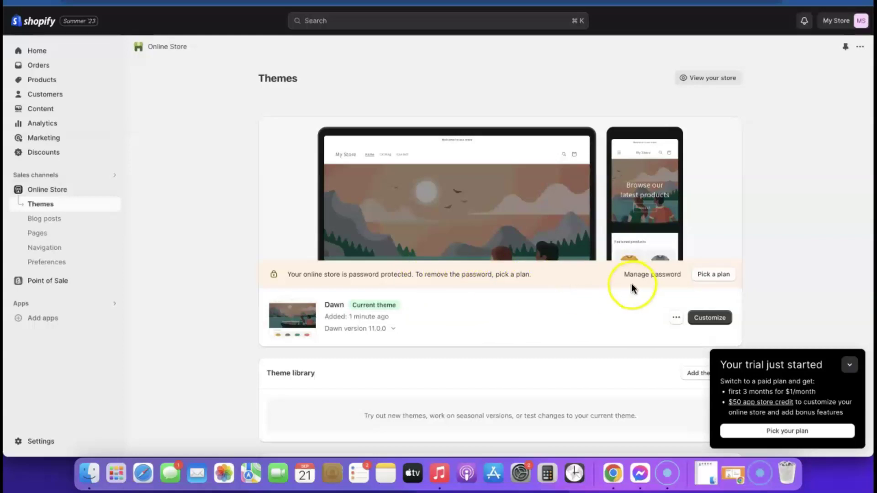
Step: Choose the Basic plan from the password banner's plan options
click(710, 274)
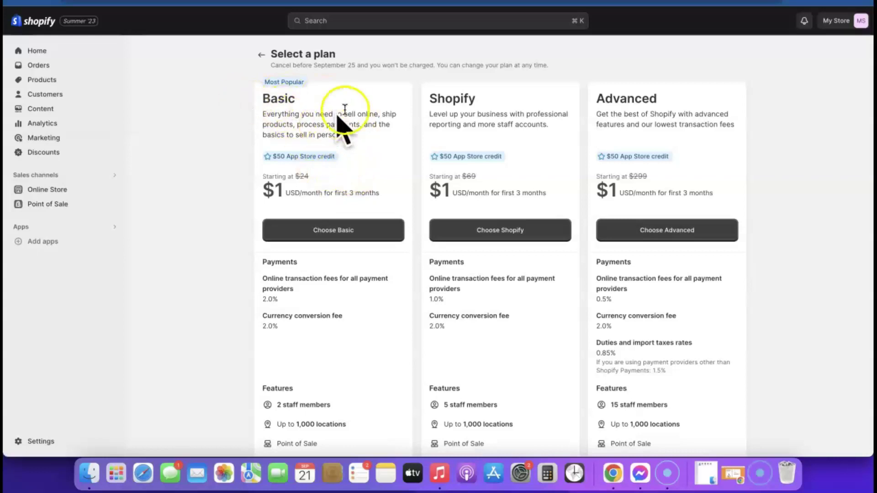
click(332, 233)
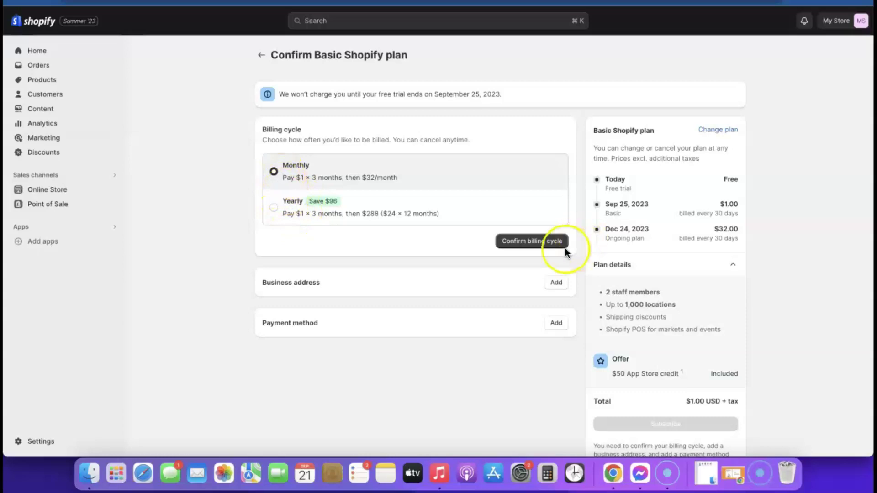
Step: Confirm monthly billing and save the business address with the owner's first and last name
click(527, 247)
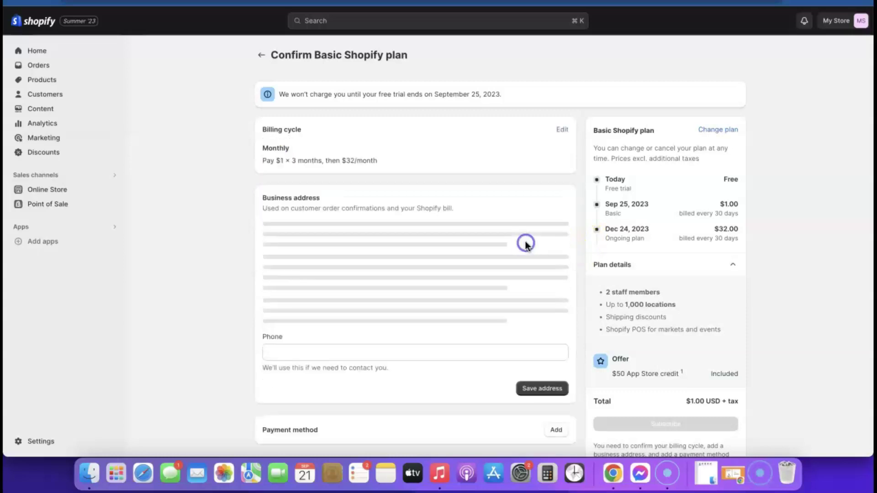
scroll(521, 228, down, 2)
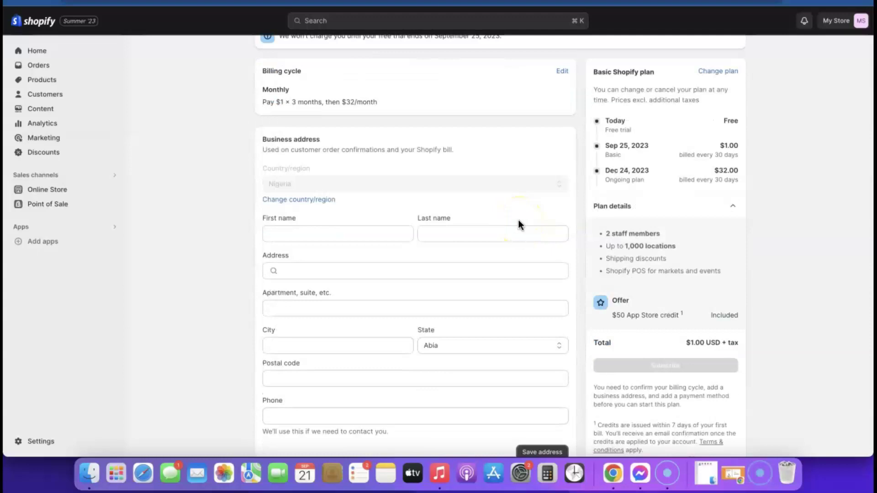
click(319, 232)
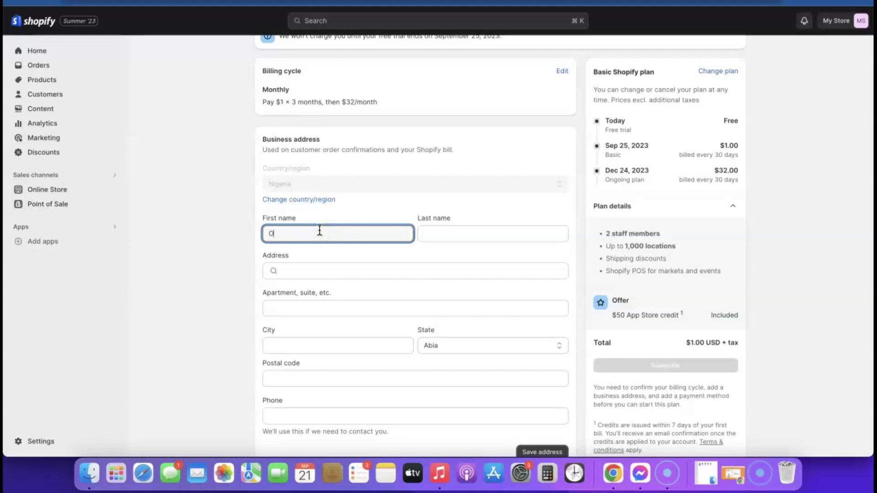
click(475, 232)
click(445, 271)
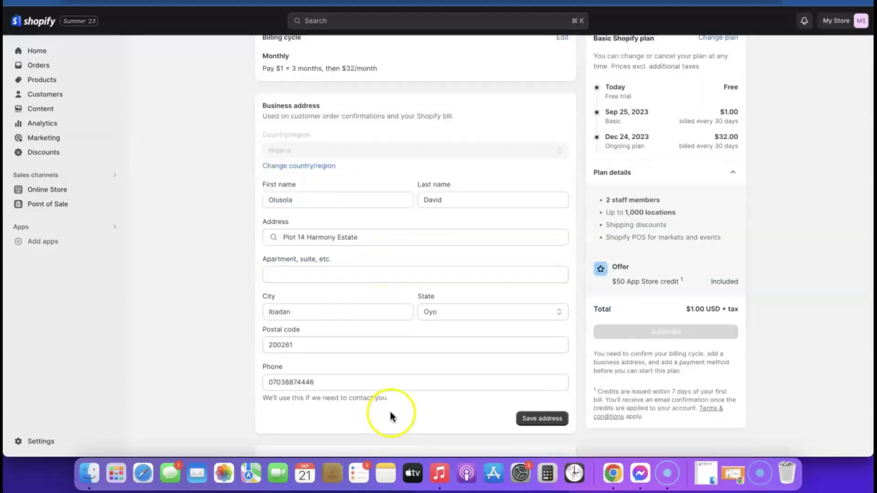
click(551, 419)
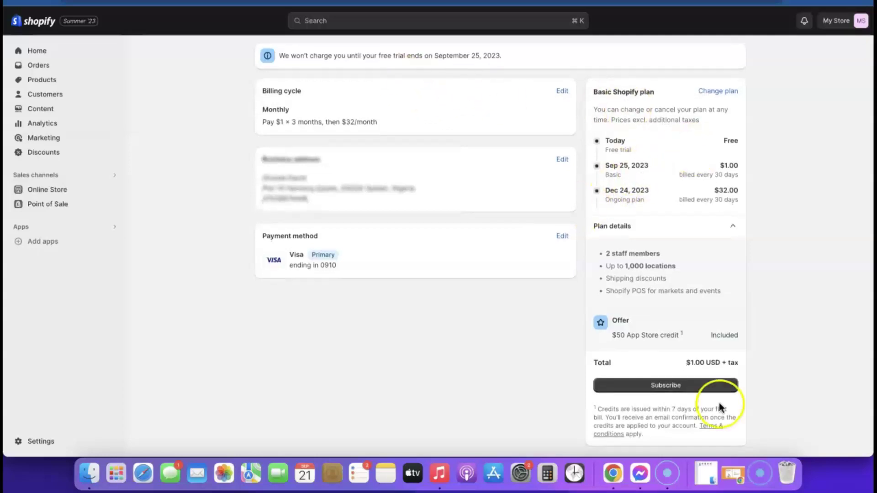
Step: Subscribe to the Basic Shopify plan
click(666, 388)
scroll(558, 248, down, 3)
scroll(559, 248, up, 3)
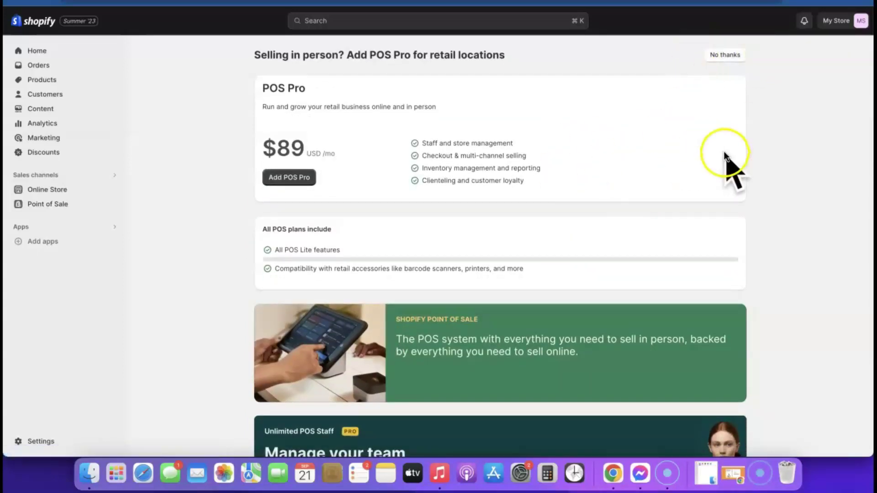
Step: Decline the POS Pro add-on with No thanks
click(726, 55)
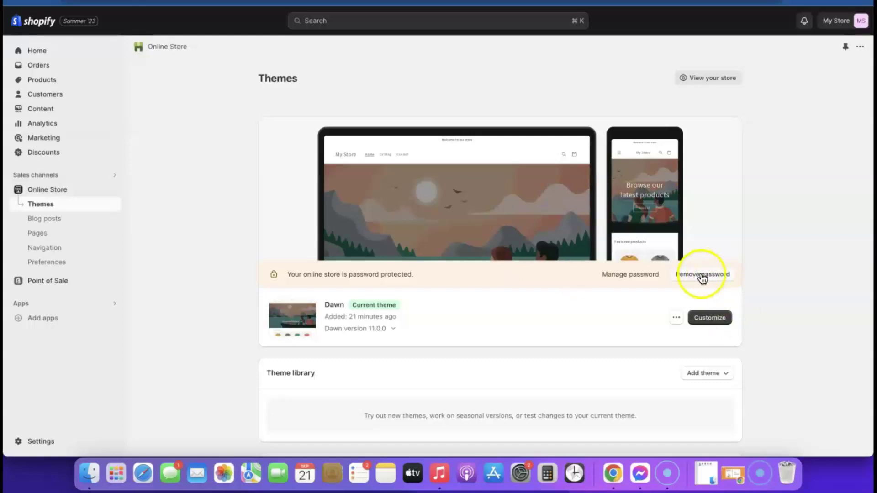
Step: Open the storefront in a new tab and scroll through its banner and featured t-shirts
right_click(708, 79)
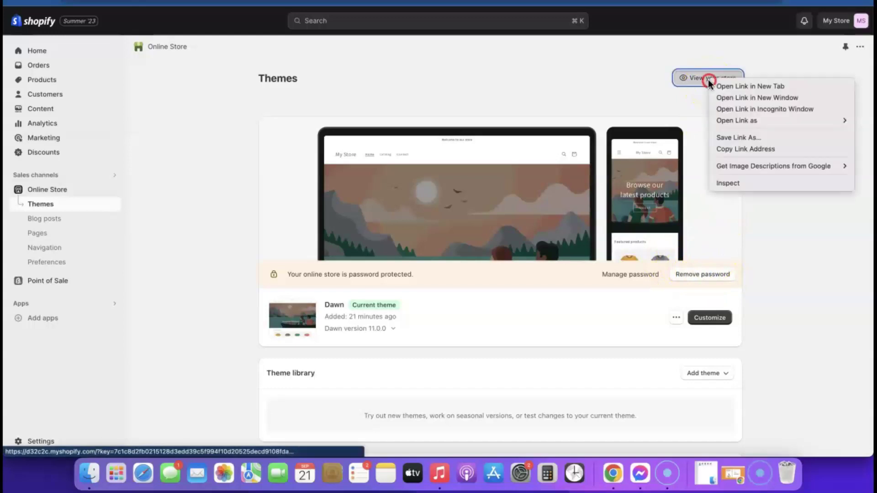
click(729, 86)
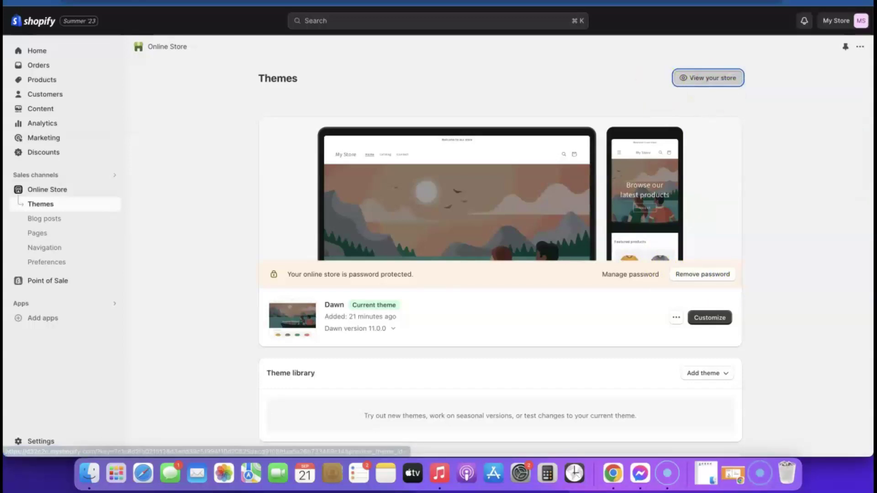
key(ctrl+Tab)
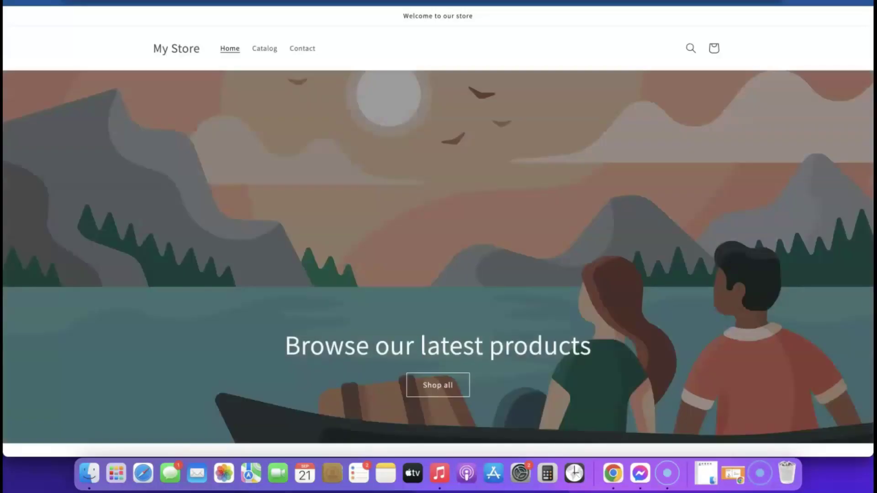
scroll(496, 153, down, 10)
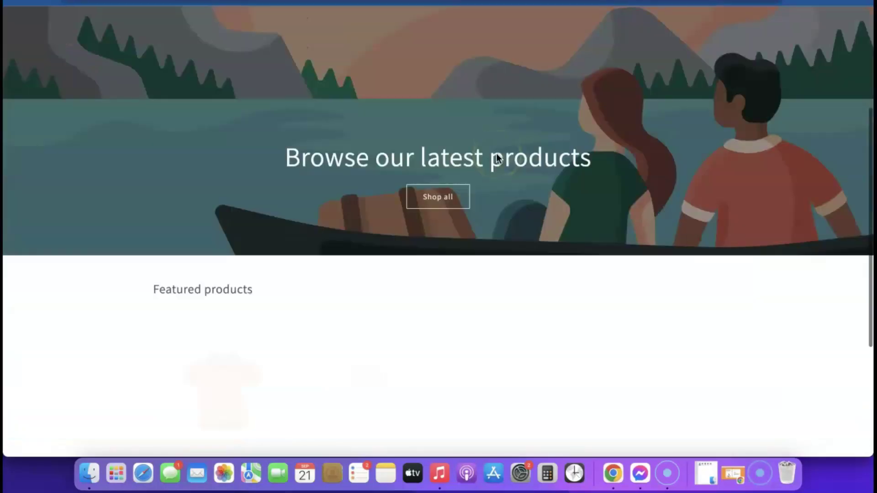
scroll(498, 162, up, 8)
scroll(439, 132, down, 4)
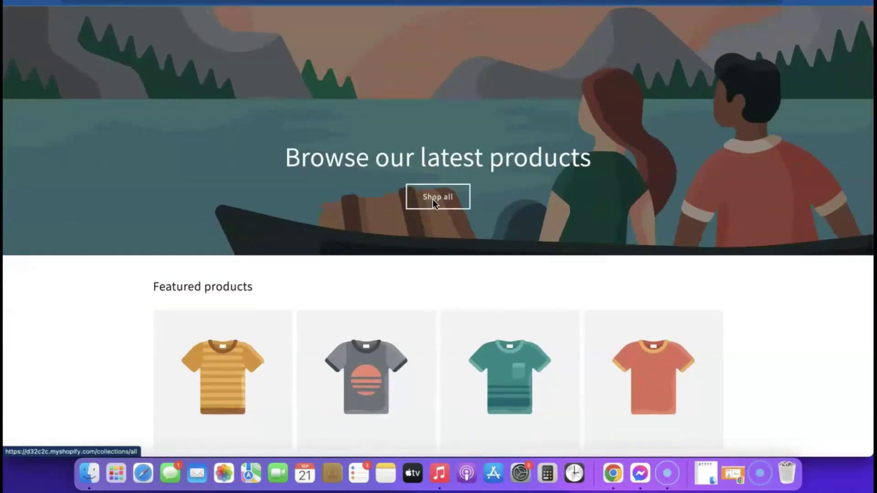
click(359, 78)
Step: Back on Themes, add Sense from Popular free themes to the theme library
key(super+w)
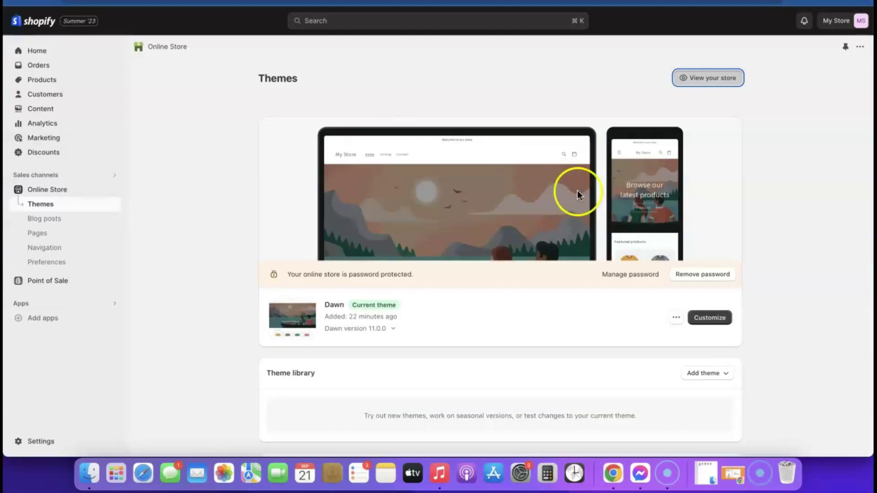
scroll(574, 207, down, 1)
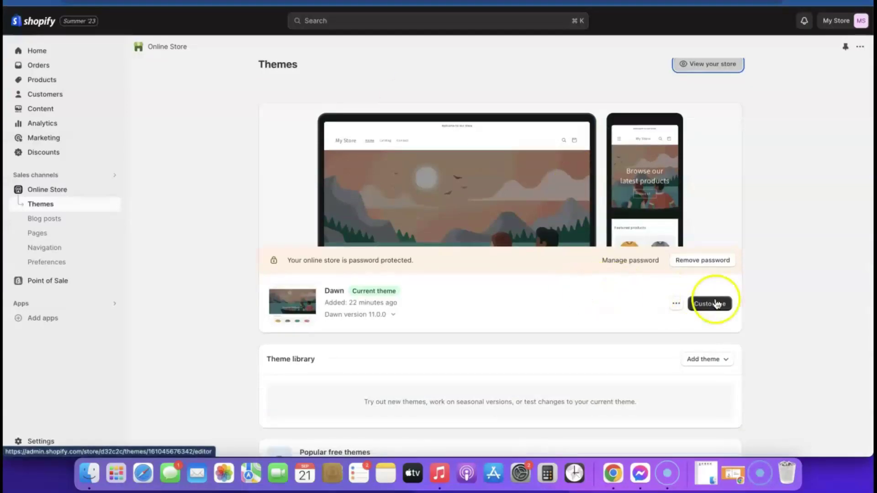
scroll(544, 315, down, 5)
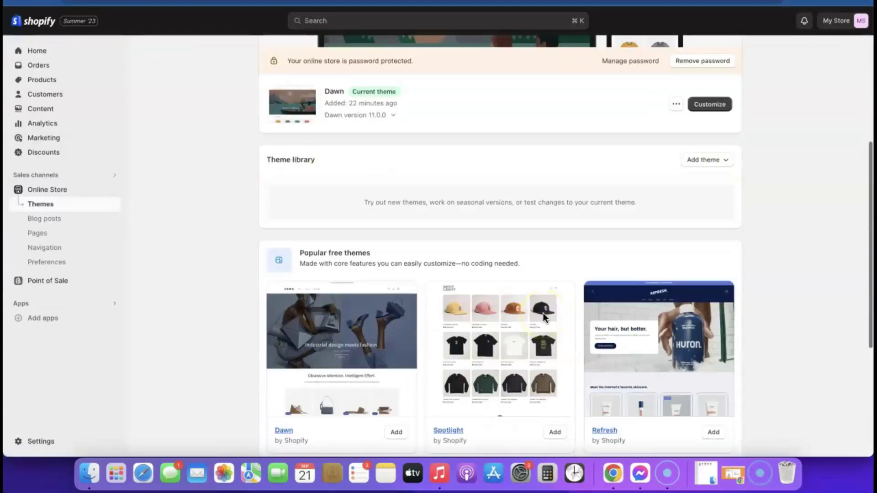
scroll(566, 315, down, 5)
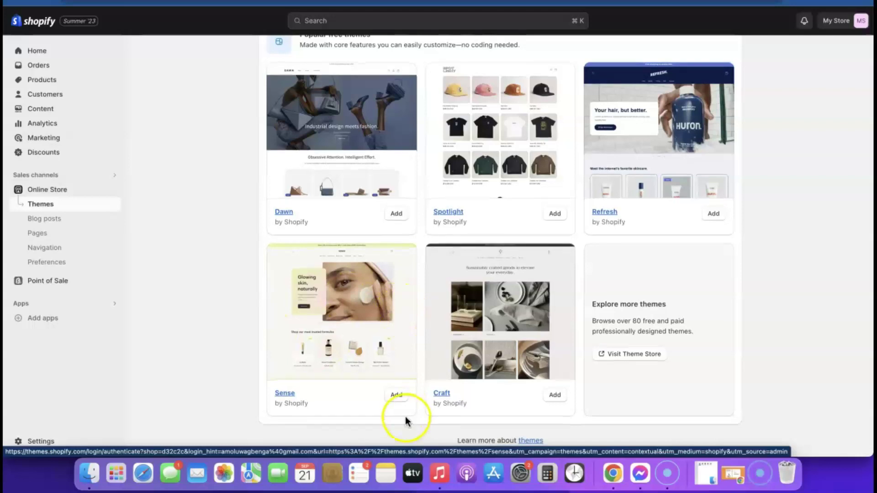
click(396, 396)
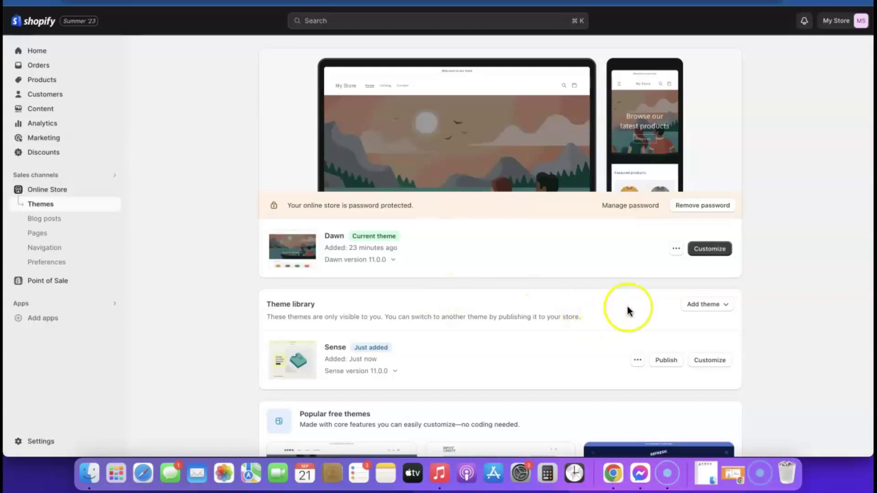
Step: Publish the Sense theme as the live theme and remove the storefront password
click(667, 361)
click(571, 325)
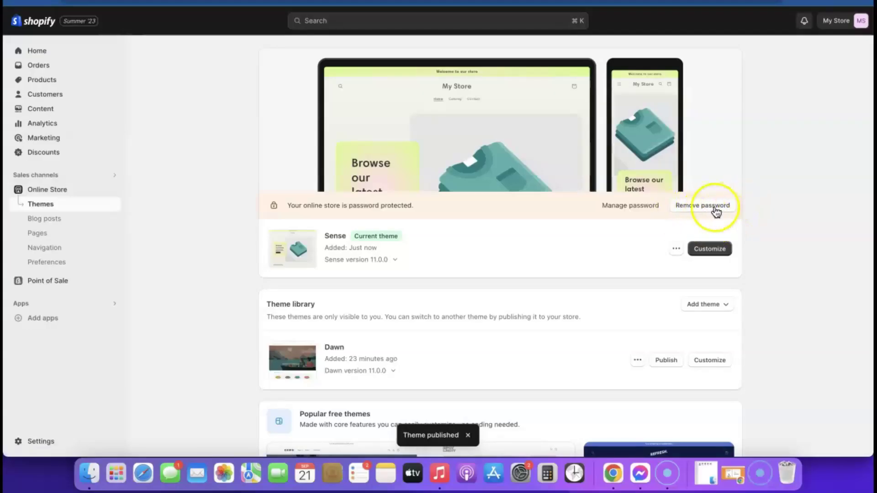
click(716, 206)
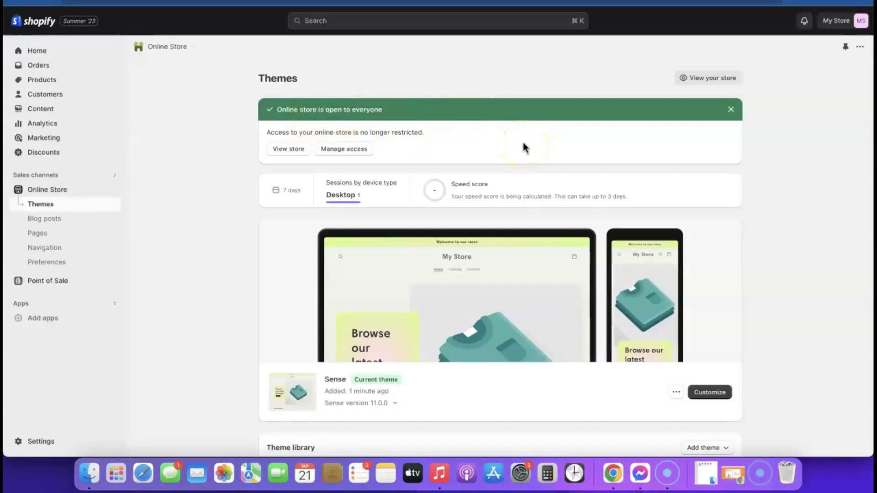
click(712, 392)
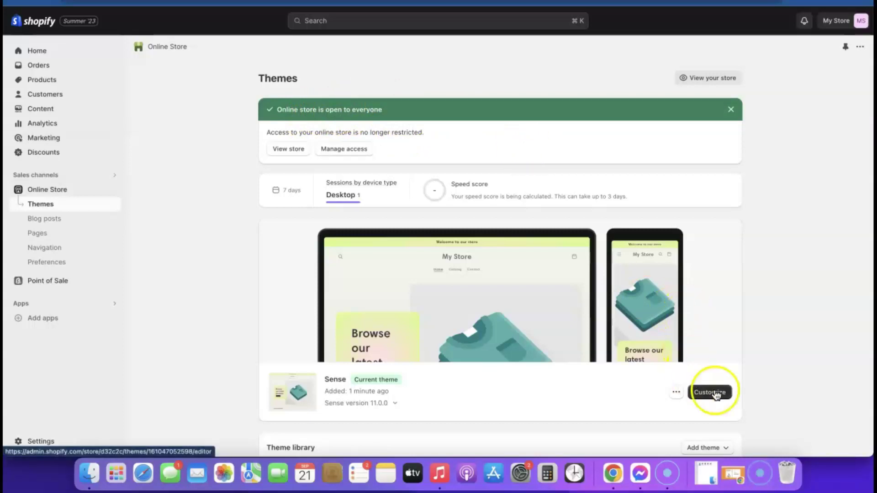
click(704, 395)
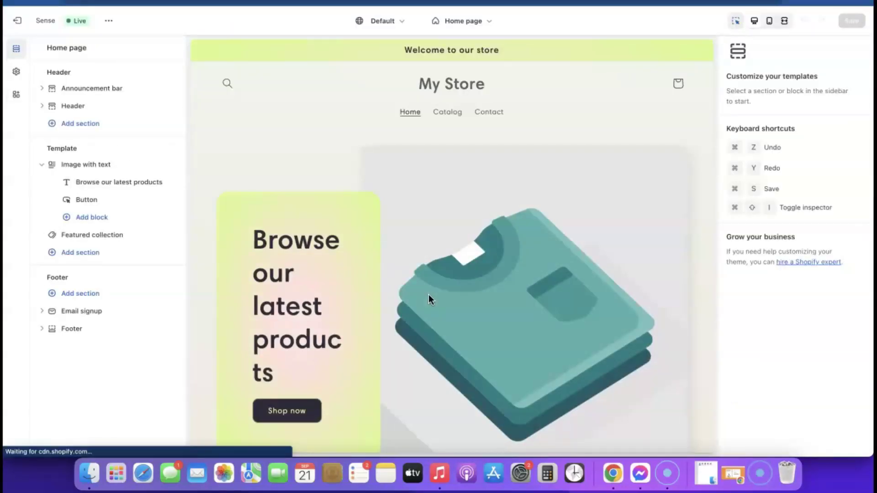
click(589, 350)
click(420, 181)
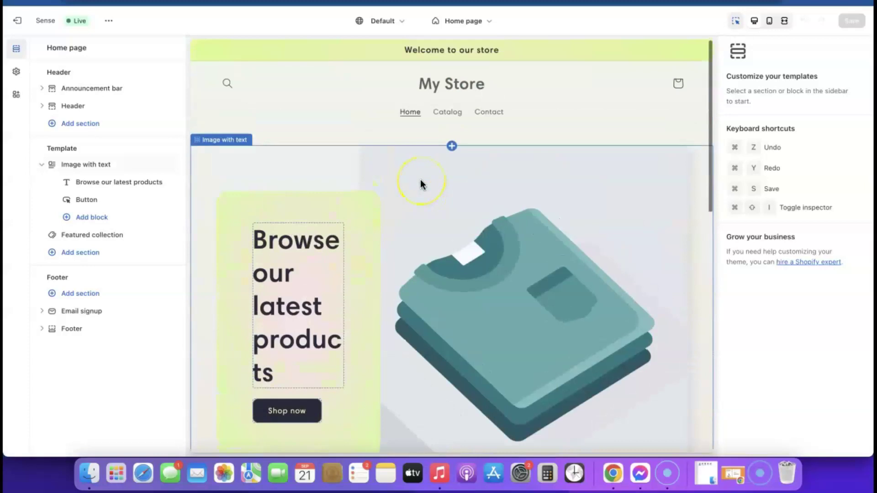
scroll(379, 183, down, 5)
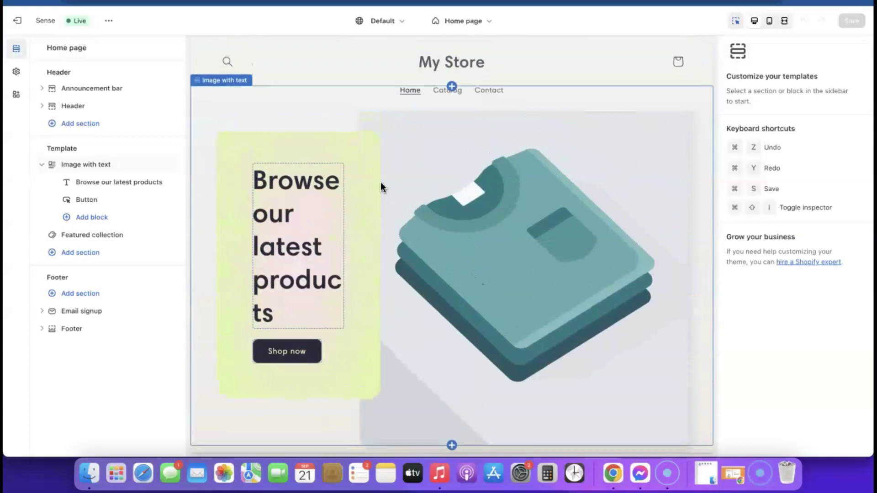
click(27, 23)
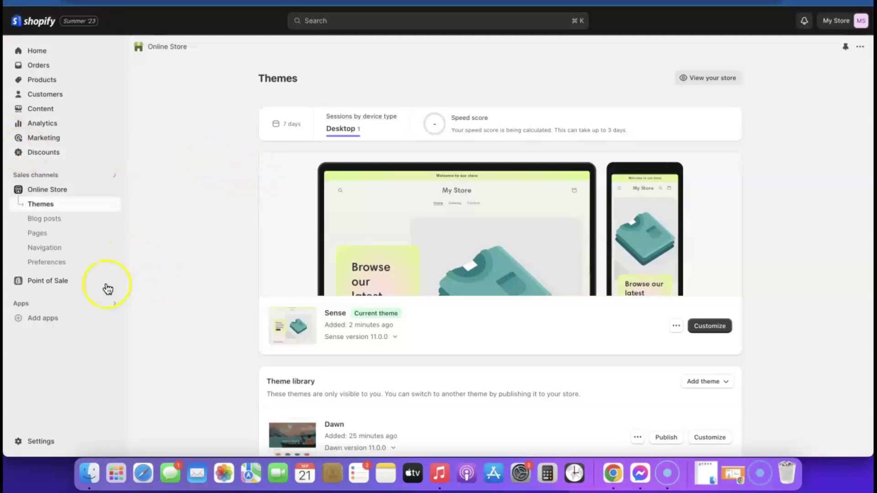
Step: Go from Add apps to the Shopify App Store, search 'Kopy' and open Kopy - Copy products
click(41, 319)
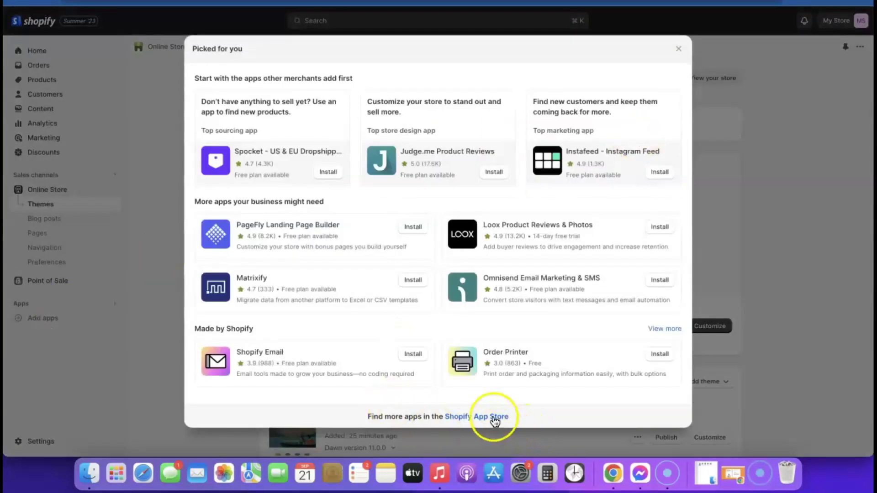
click(486, 417)
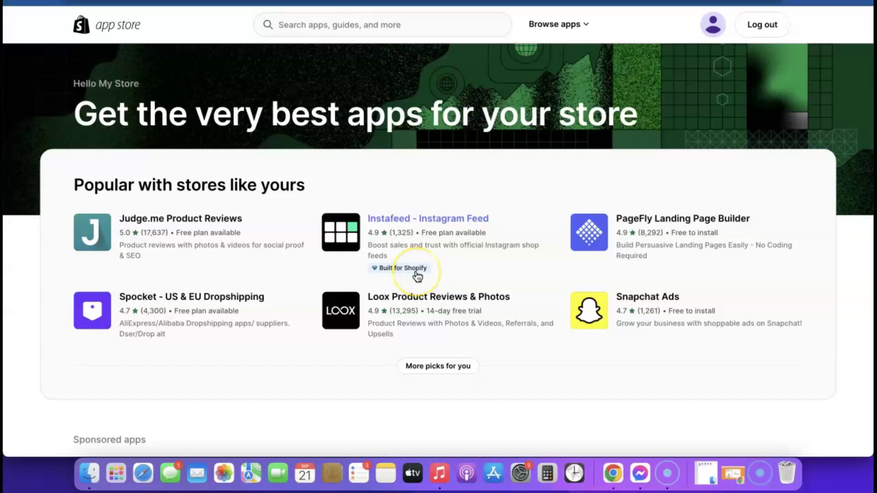
click(420, 272)
scroll(420, 272, down, 6)
scroll(421, 273, up, 6)
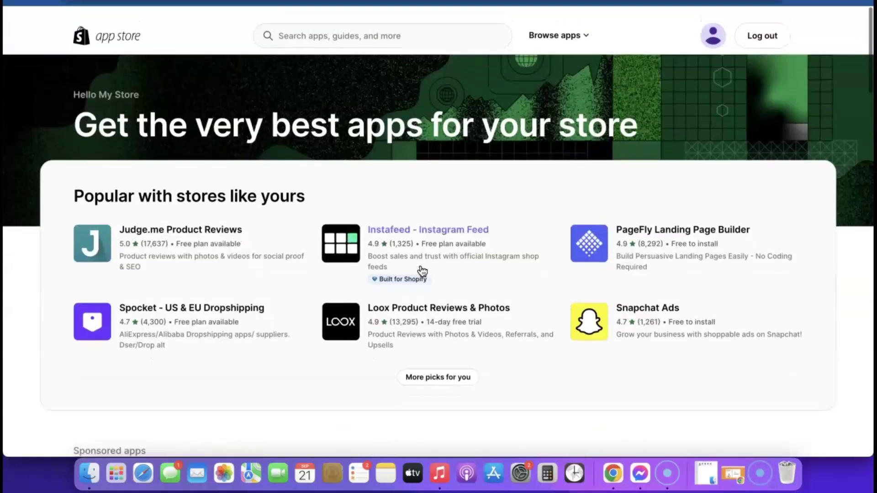
click(71, 262)
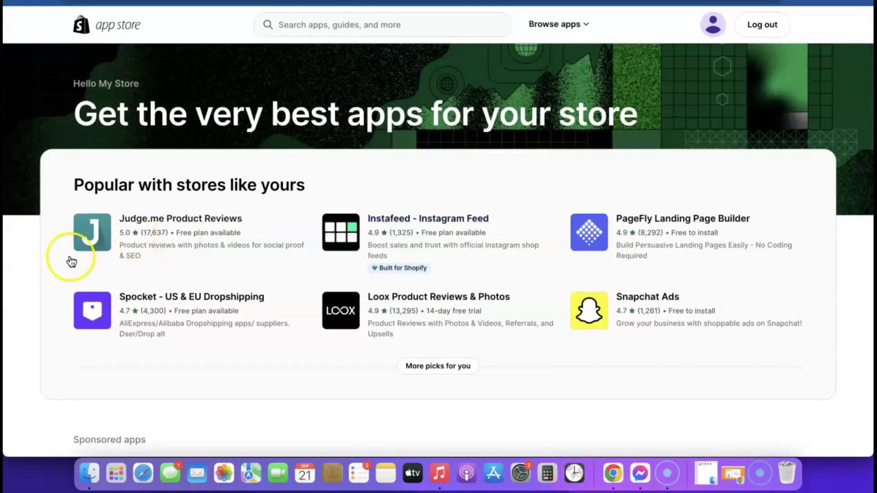
click(362, 25)
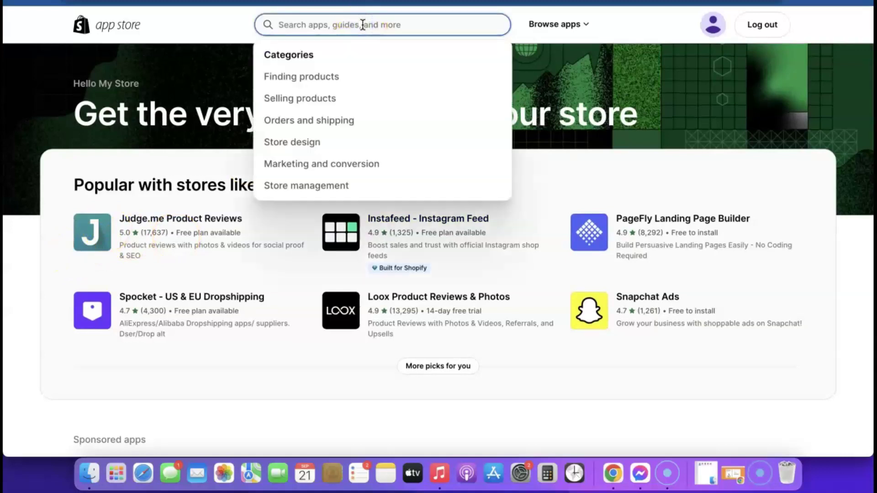
text(Kopy)
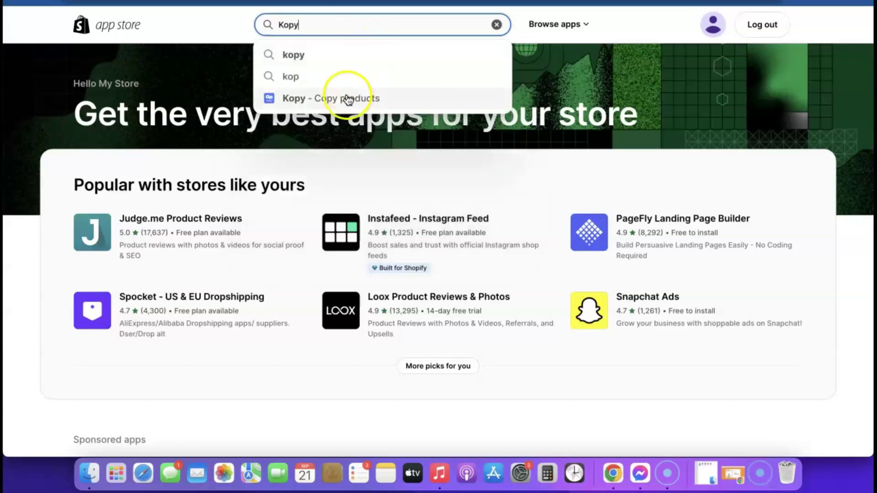
click(318, 105)
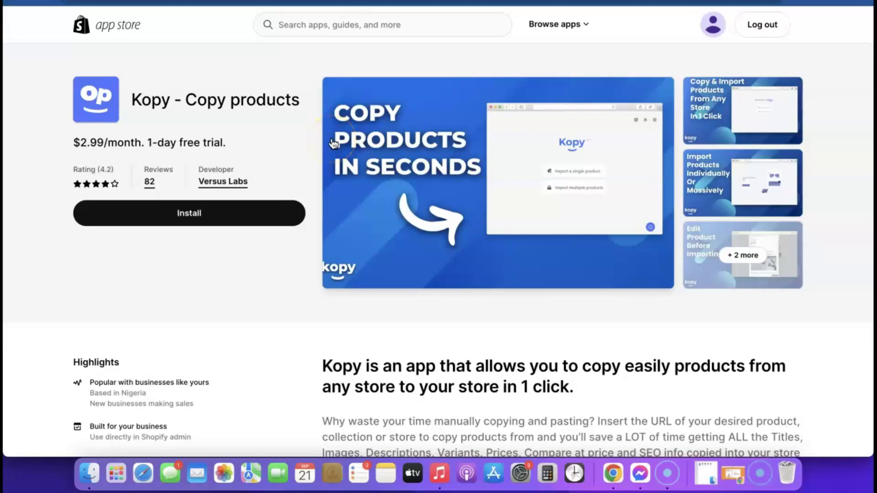
Step: Install Kopy - Copy products and approve its $2.99/month Basic plan with one-day trial
click(183, 214)
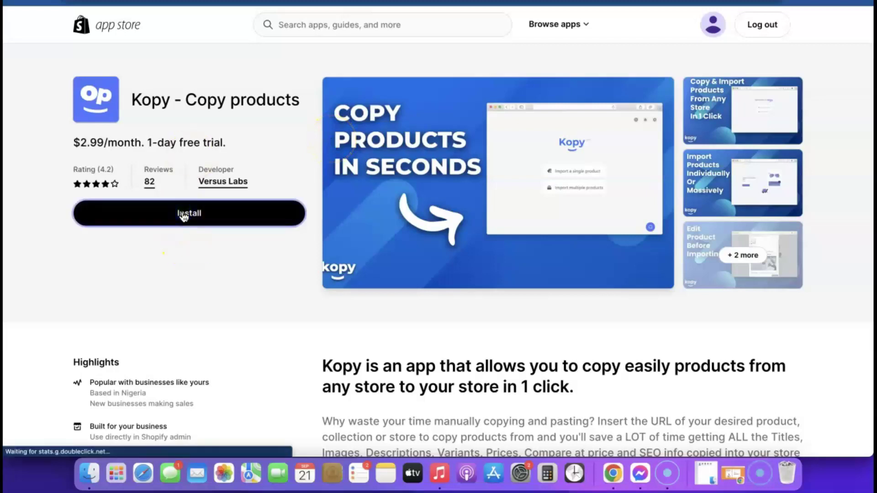
scroll(446, 266, down, 3)
scroll(503, 242, up, 3)
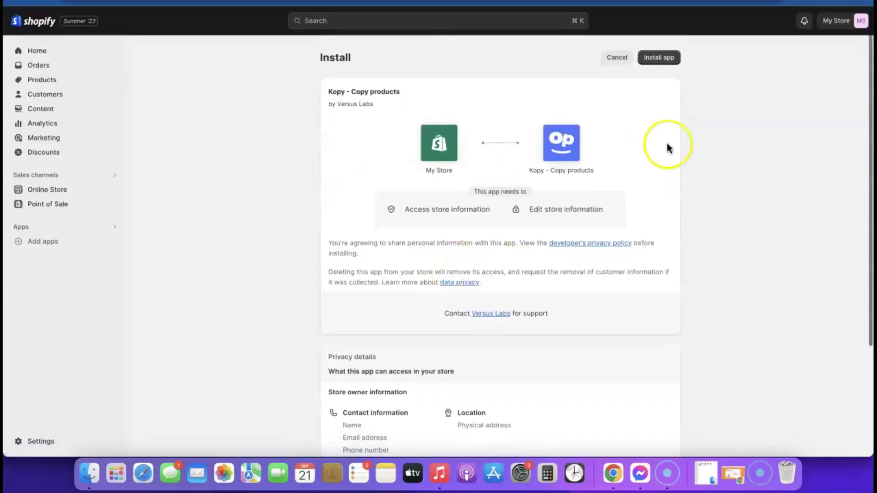
click(662, 55)
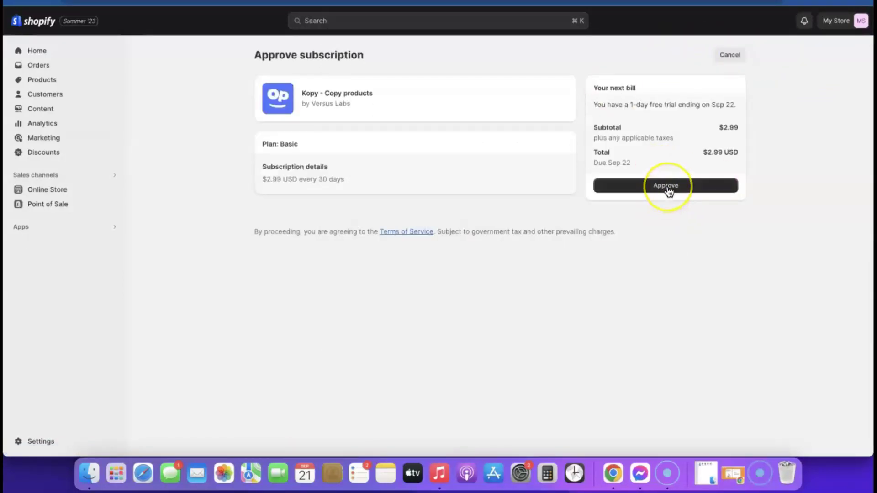
click(666, 187)
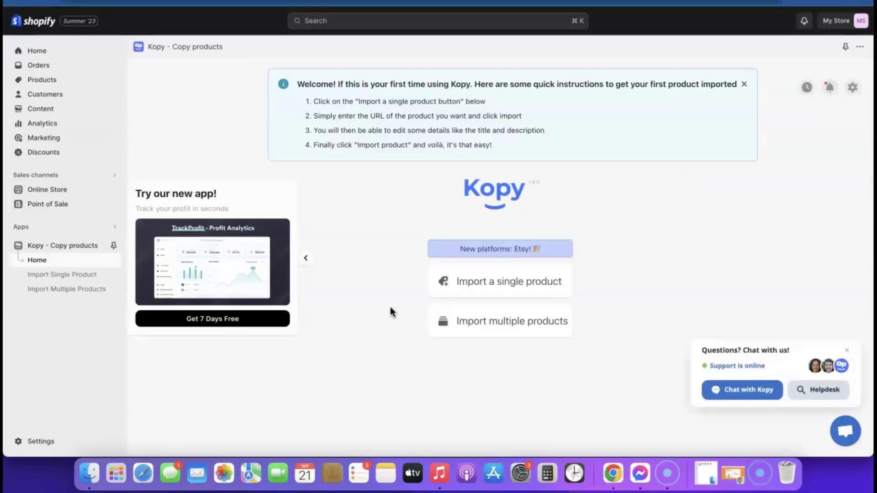
Step: Dismiss the support chat, view Import Multiple Products, then return to Kopy's home page
click(847, 350)
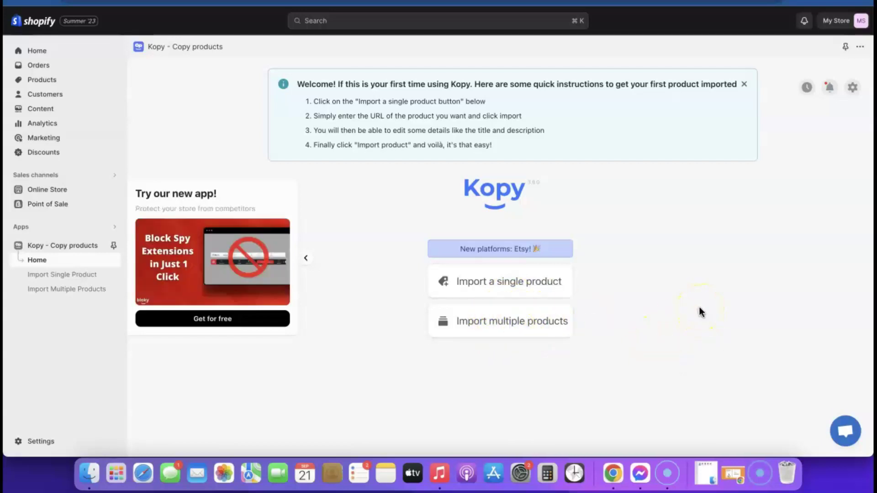
click(518, 320)
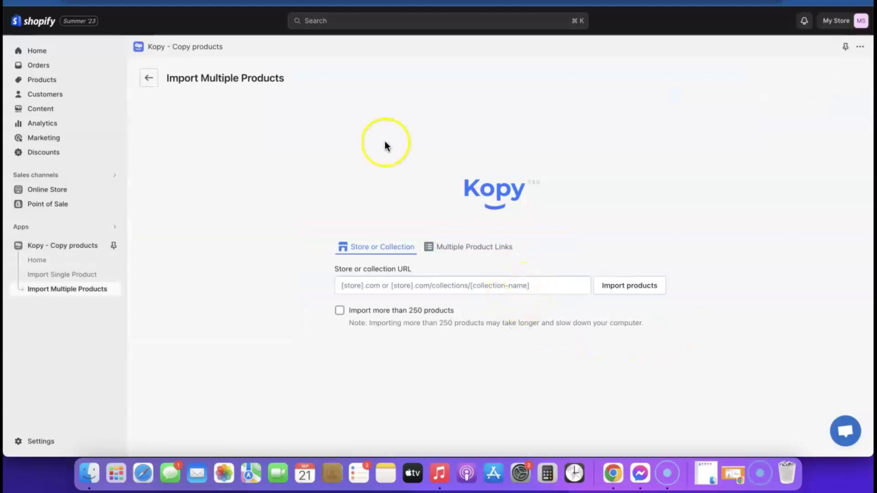
click(149, 81)
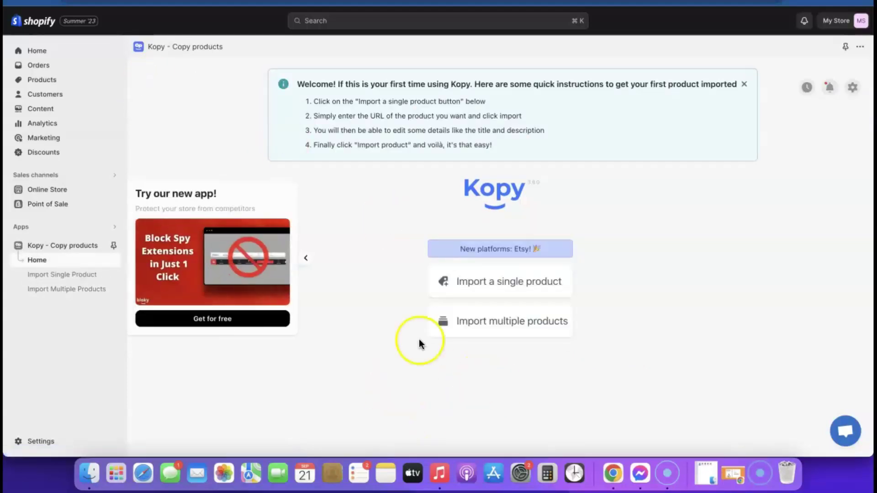
Step: Open Kopy's Import a Single Product form and copy the GoodsCastle Airpod Cleaner KIT URL
click(500, 282)
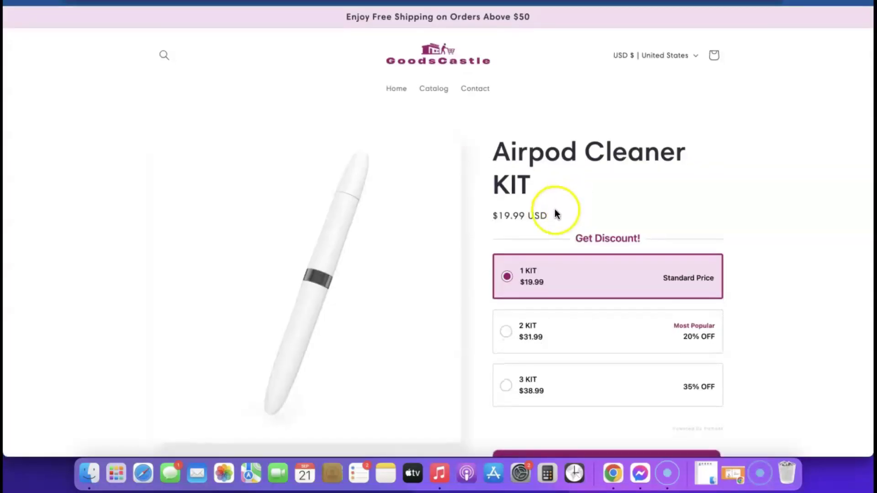
right_click(258, 2)
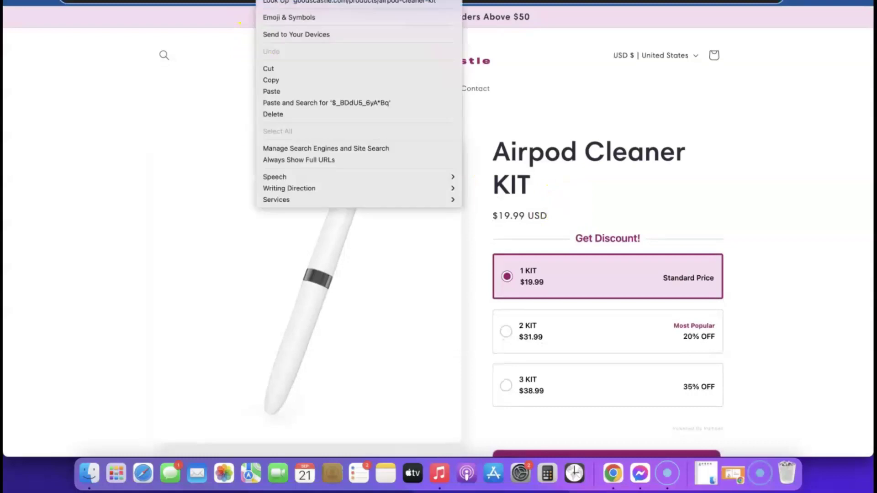
click(279, 79)
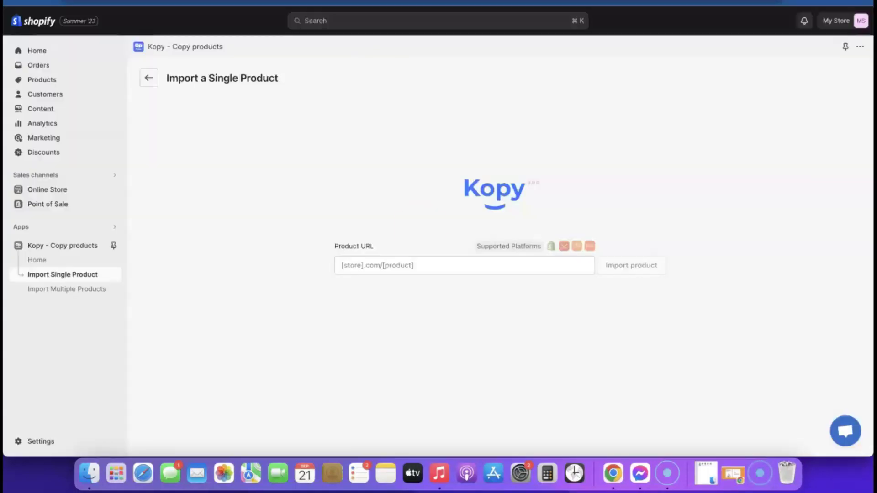
click(422, 271)
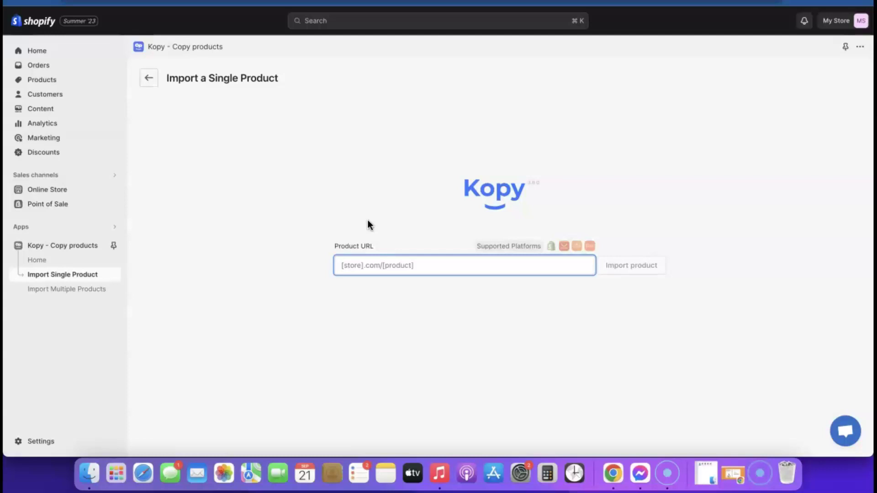
click(749, 75)
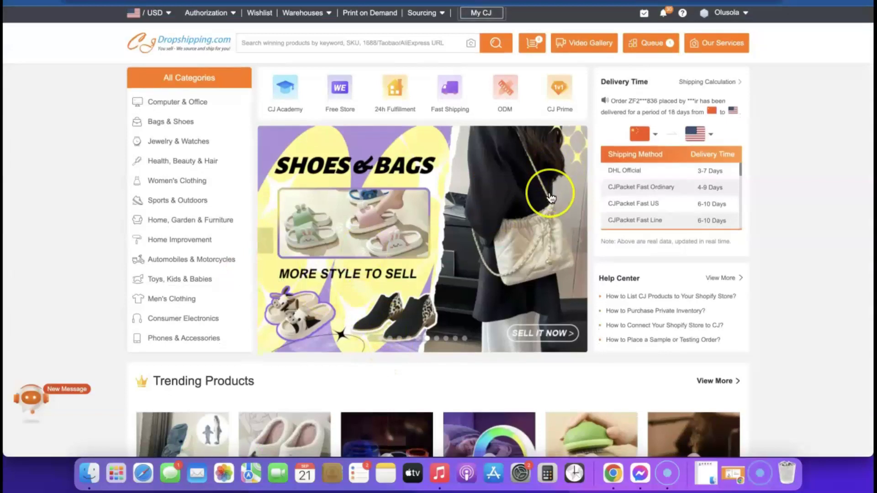
scroll(551, 197, down, 8)
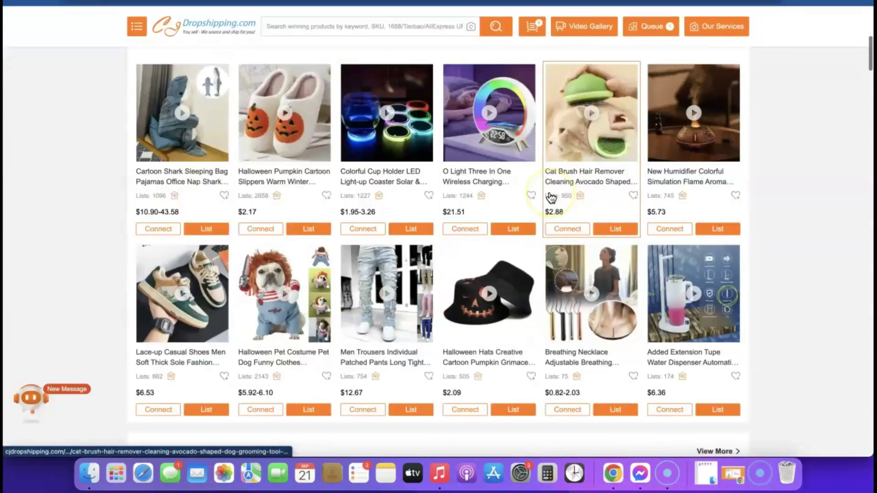
scroll(551, 197, down, 3)
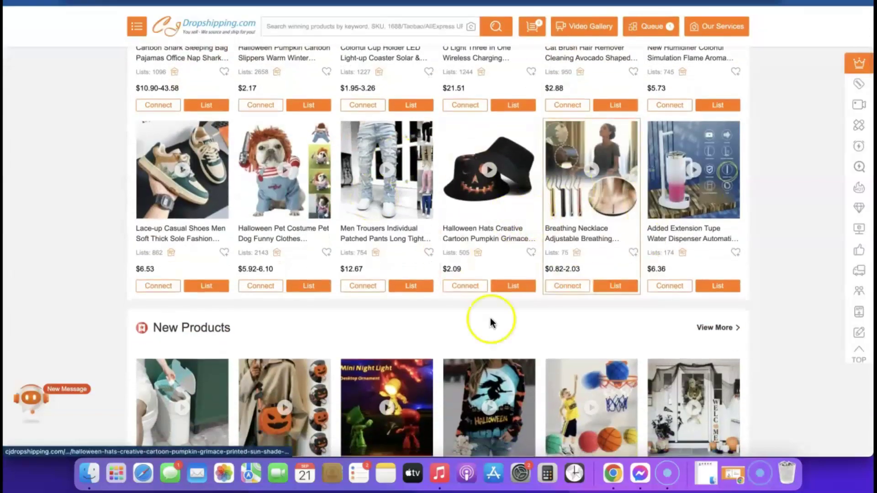
mouse_move(390, 287)
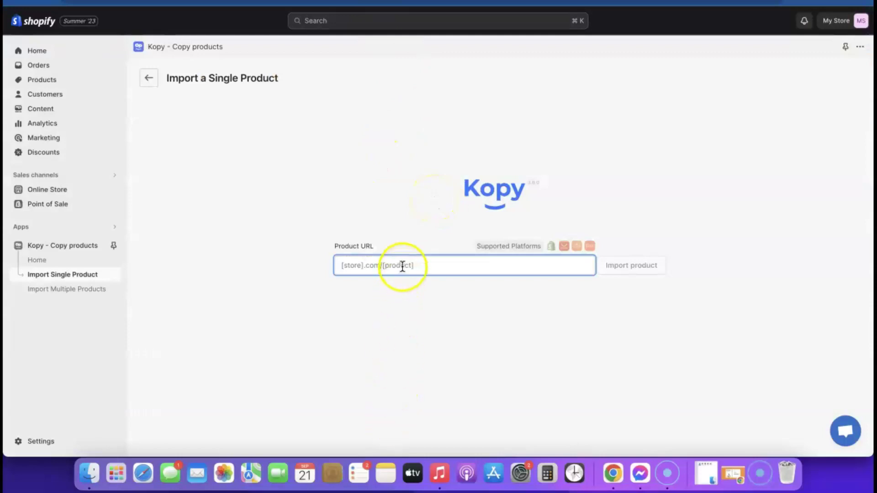
Step: Paste the Airpod Cleaner KIT link into Kopy and fetch the product details for review
text(https://goodscastle.com/products/airpod-cleaner-kit)
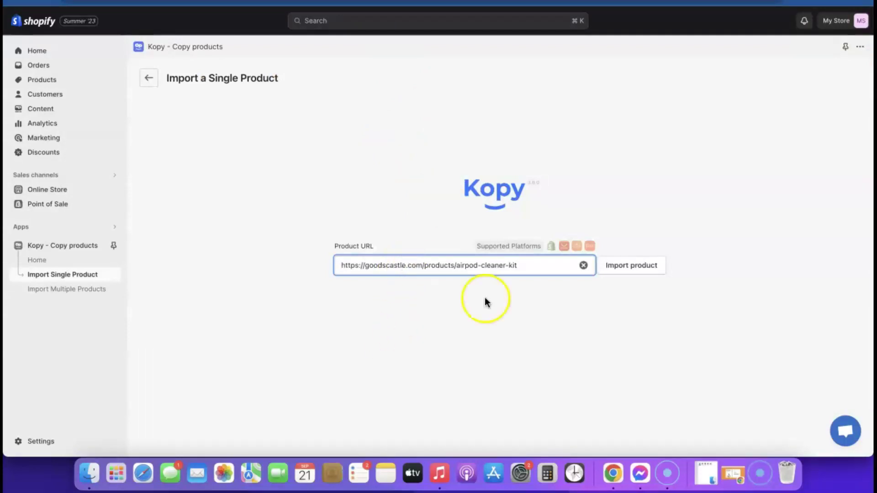
click(629, 269)
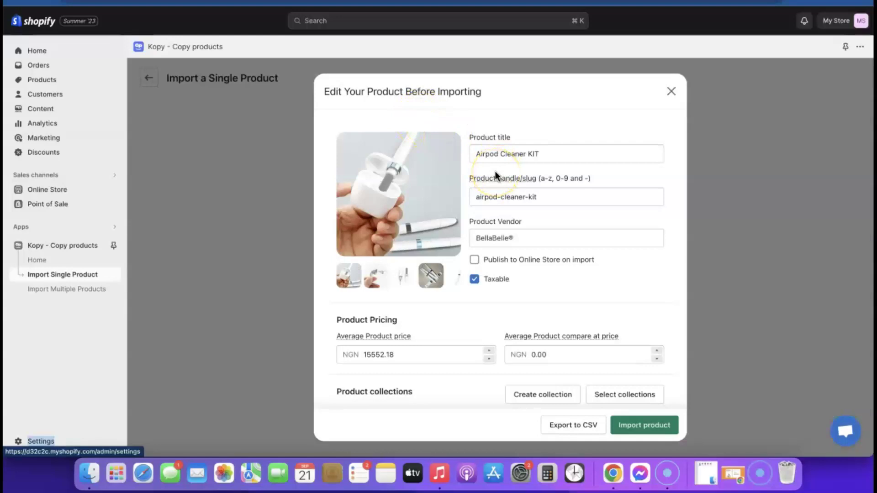
scroll(495, 171, down, 1)
scroll(495, 171, up, 1)
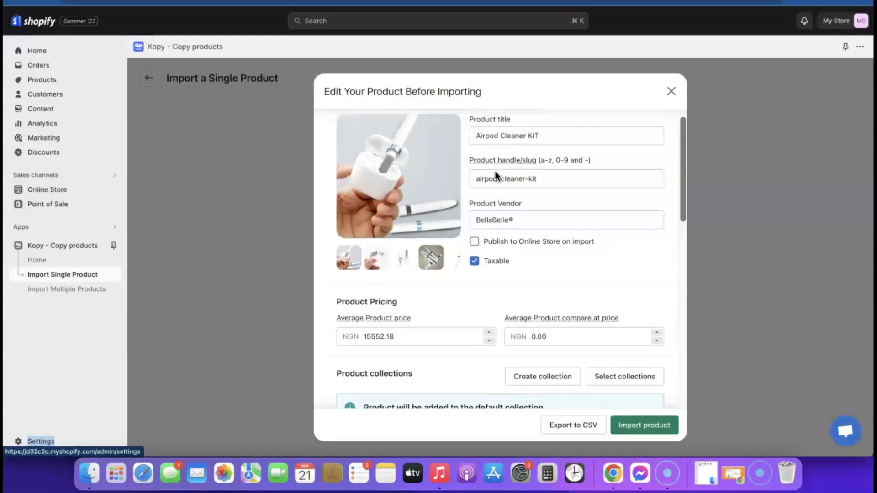
click(545, 151)
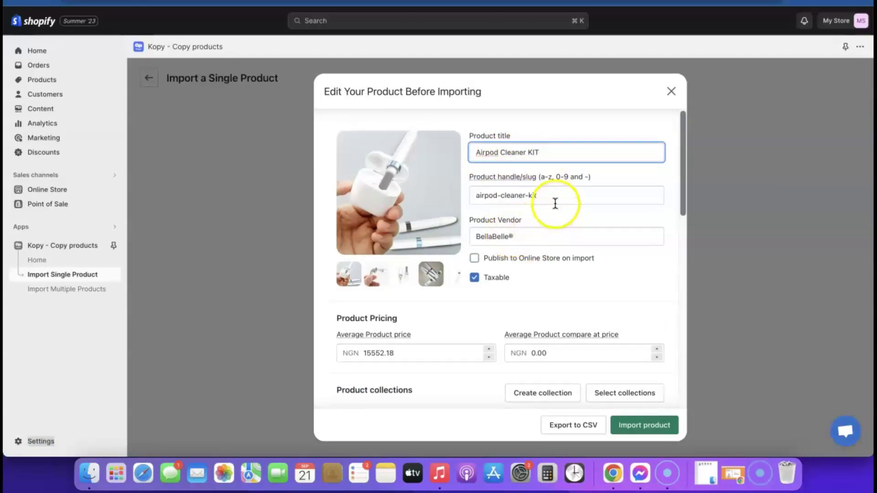
scroll(525, 289, down, 1)
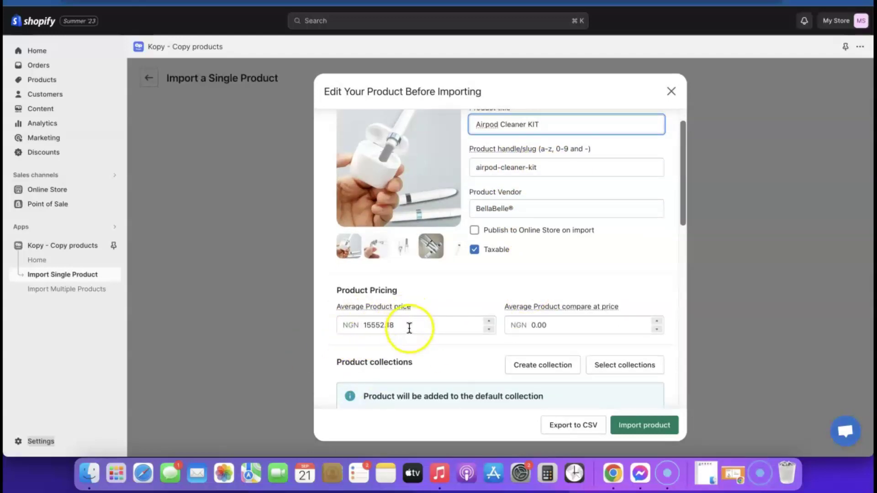
scroll(411, 326, down, 2)
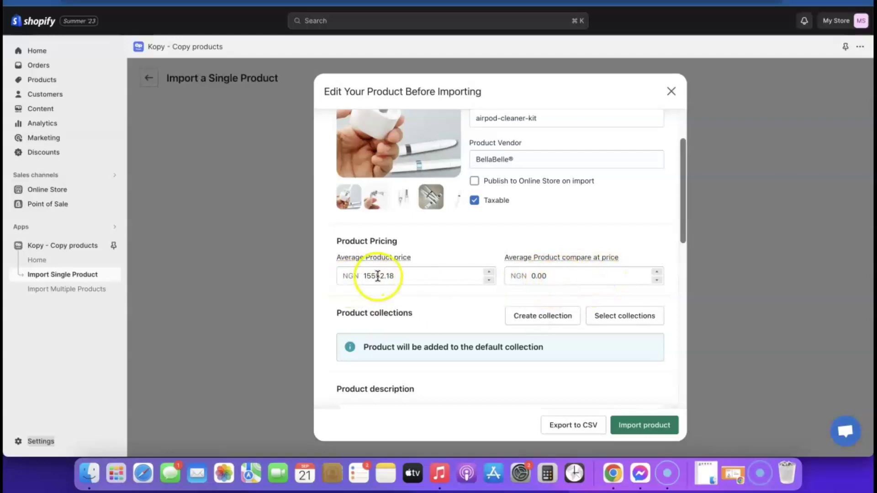
scroll(528, 295, down, 5)
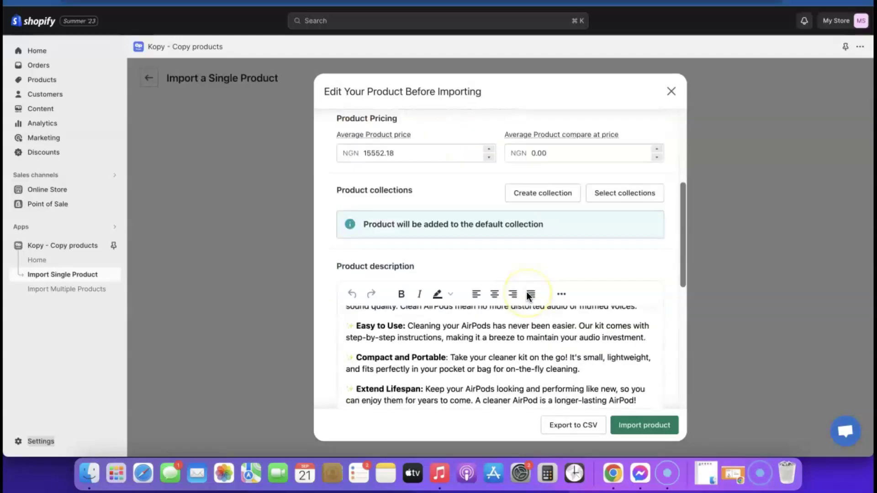
scroll(528, 295, down, 2)
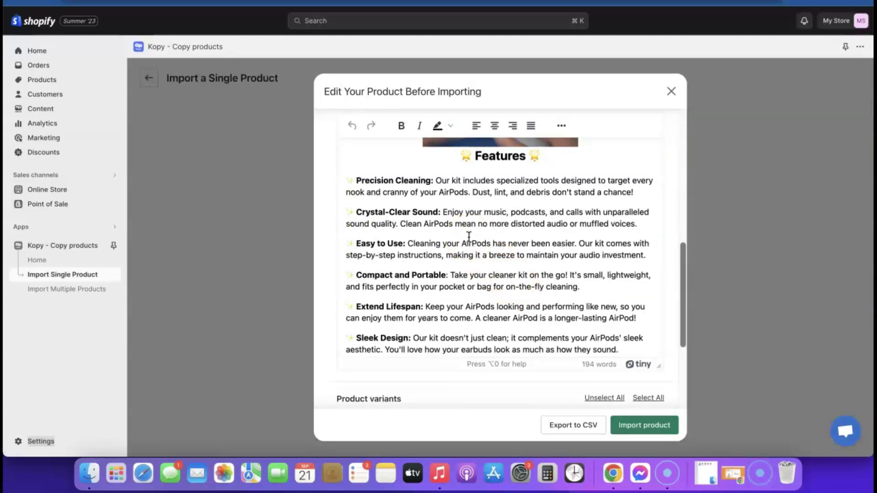
scroll(470, 247, down, 3)
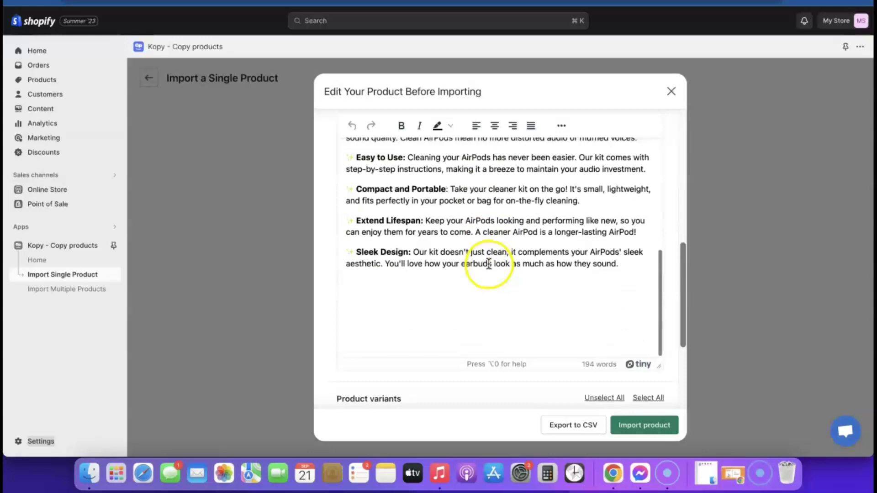
scroll(505, 264, down, 4)
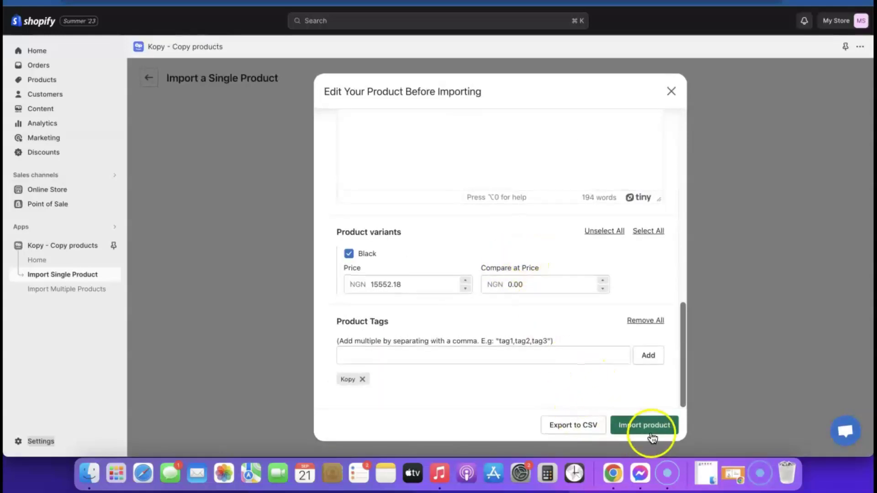
scroll(579, 359, up, 10)
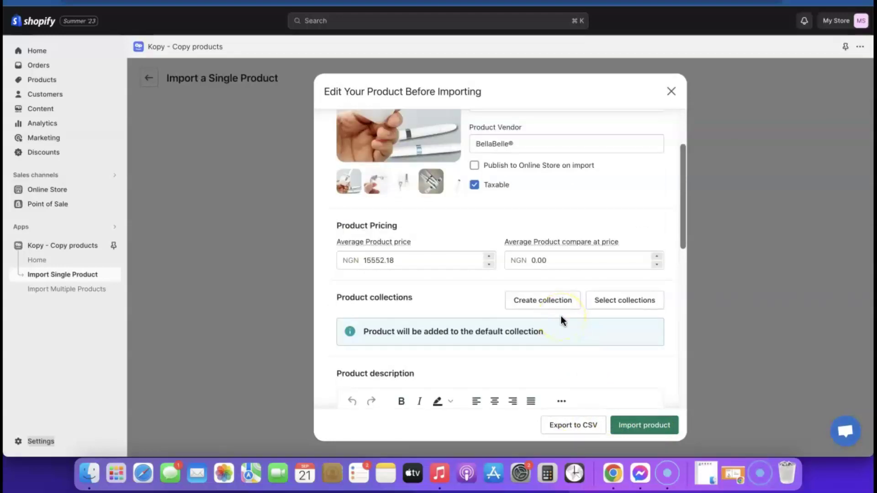
Step: Enable Publish to Online Store, untick Taxable, import the kit, and view it on the storefront
click(474, 166)
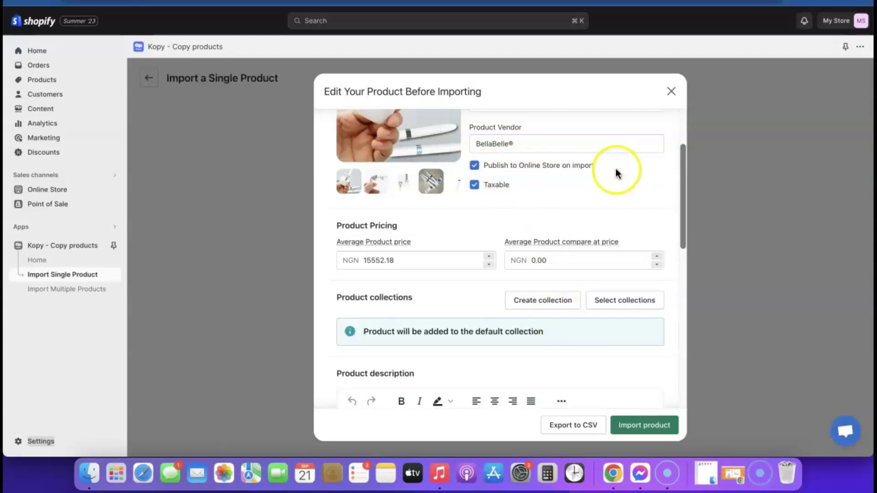
click(475, 186)
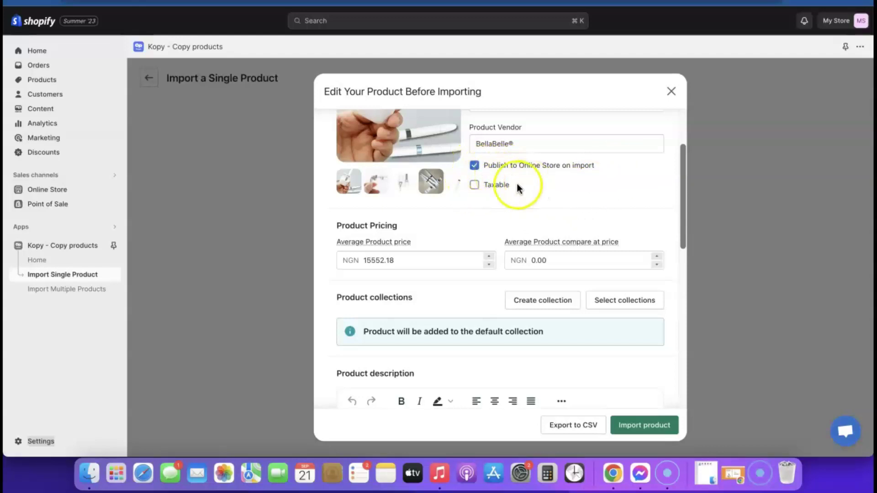
click(652, 427)
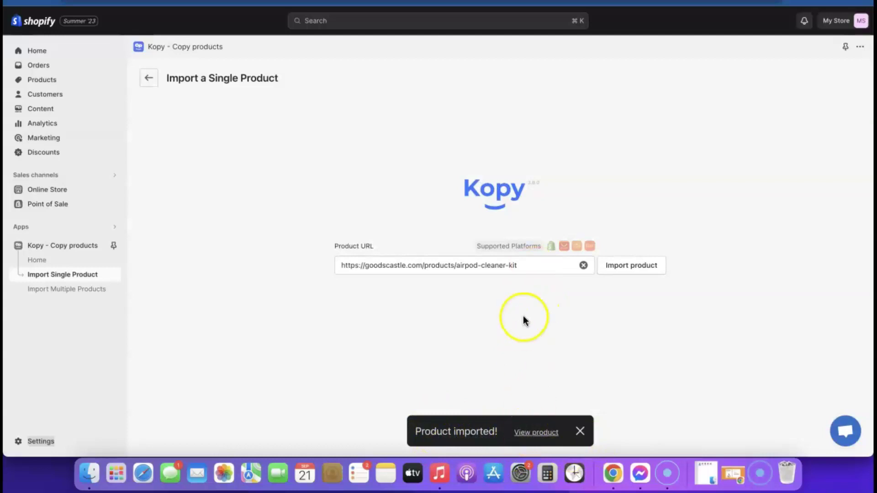
click(542, 434)
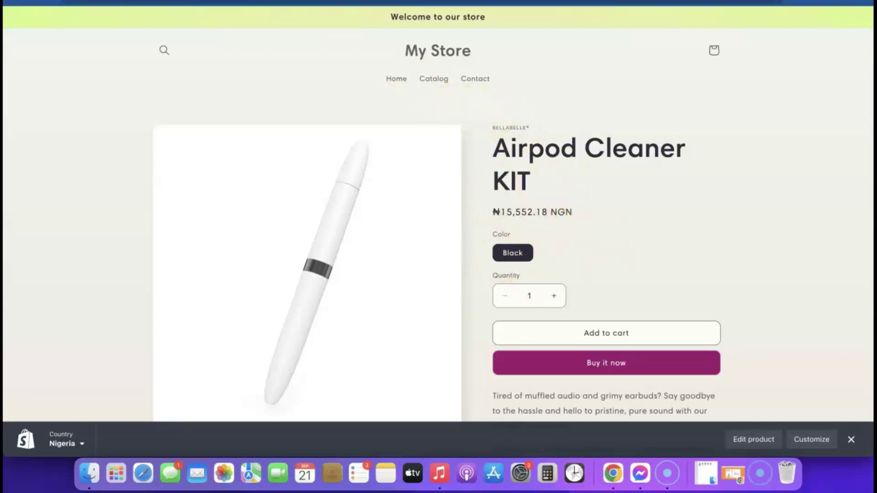
Step: Close the storefront product tab and go to the admin Settings
key(super+w)
click(26, 445)
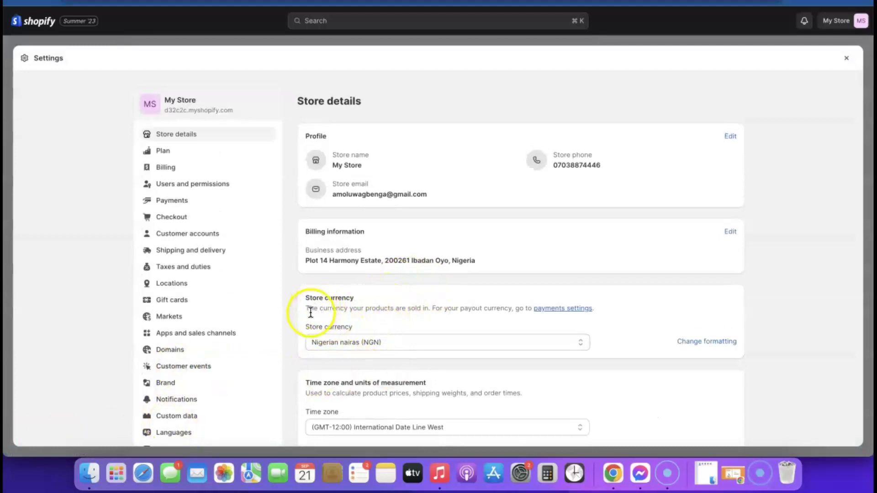
Step: Switch the store currency to US dollars (USD), save, confirm USD prices, and close Settings
click(502, 342)
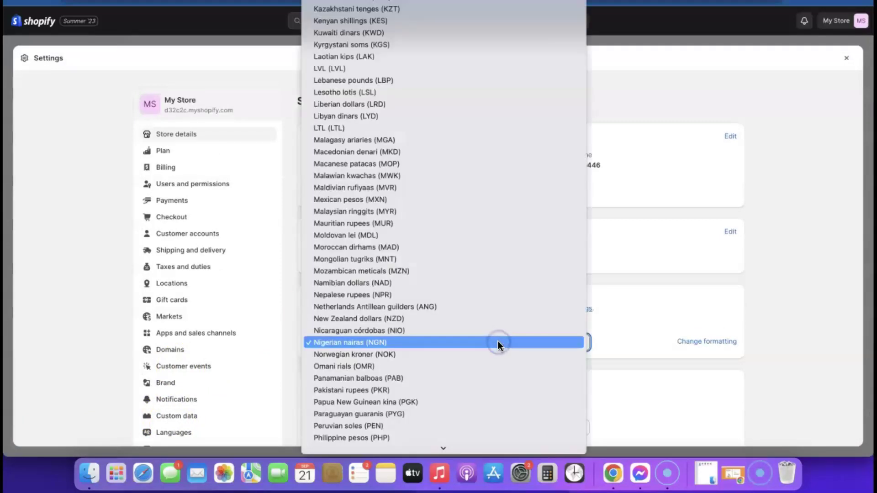
scroll(464, 297, down, 10)
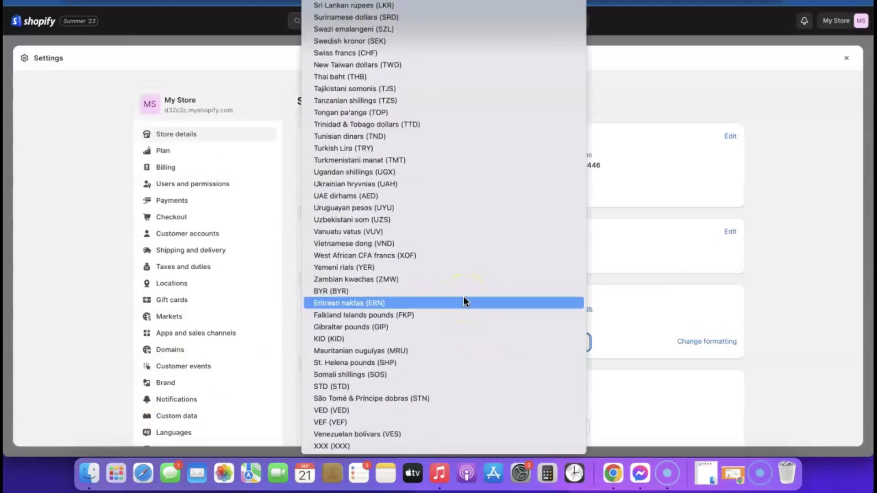
scroll(405, 379, up, 15)
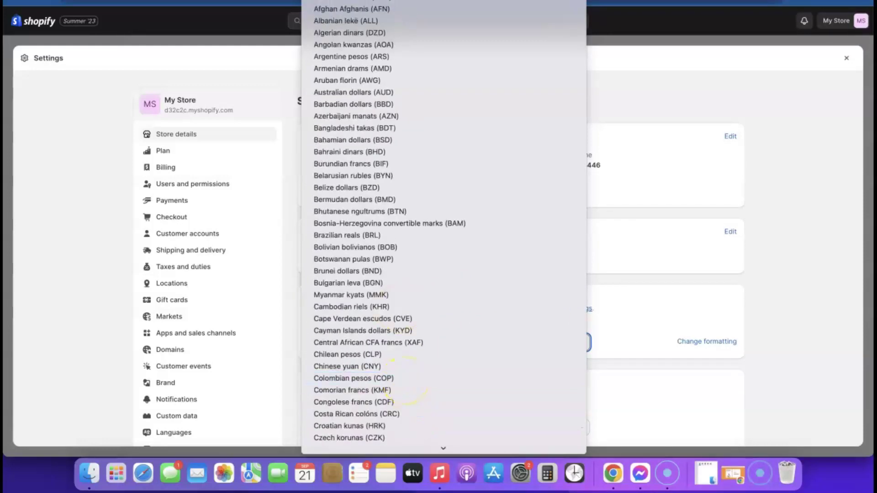
text(us)
key(Return)
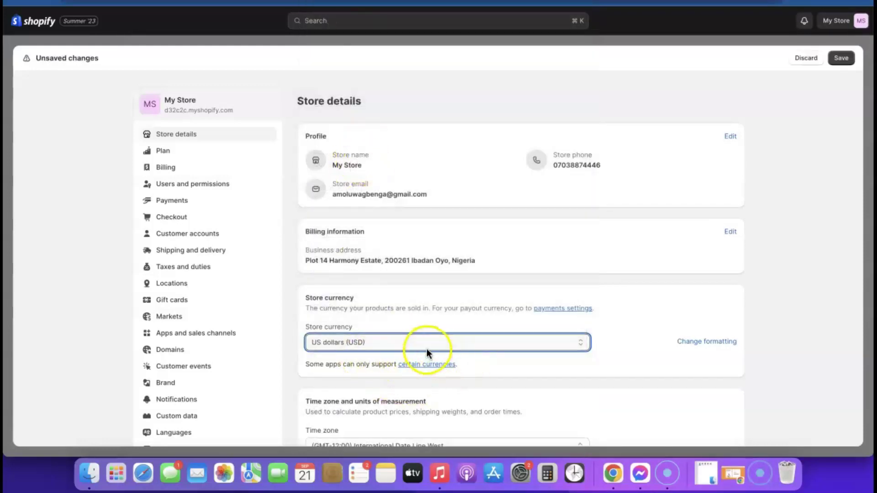
scroll(431, 347, down, 2)
click(840, 59)
scroll(525, 235, down, 5)
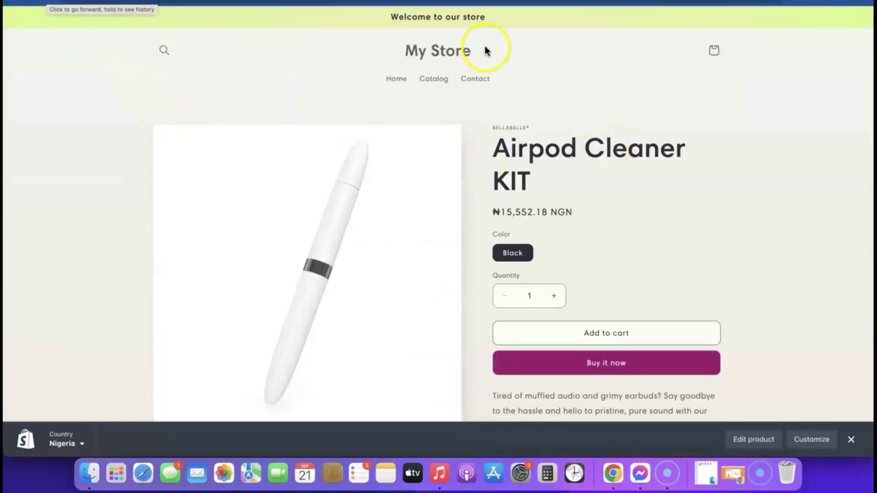
key(super+r)
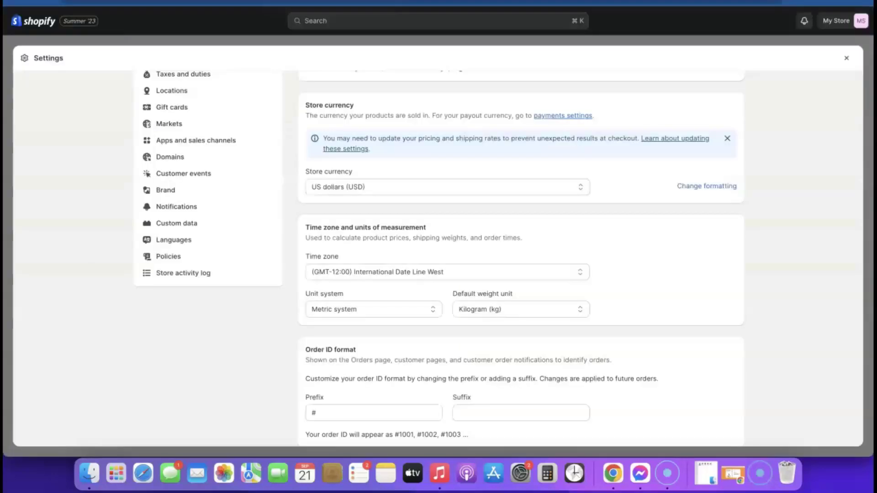
click(846, 58)
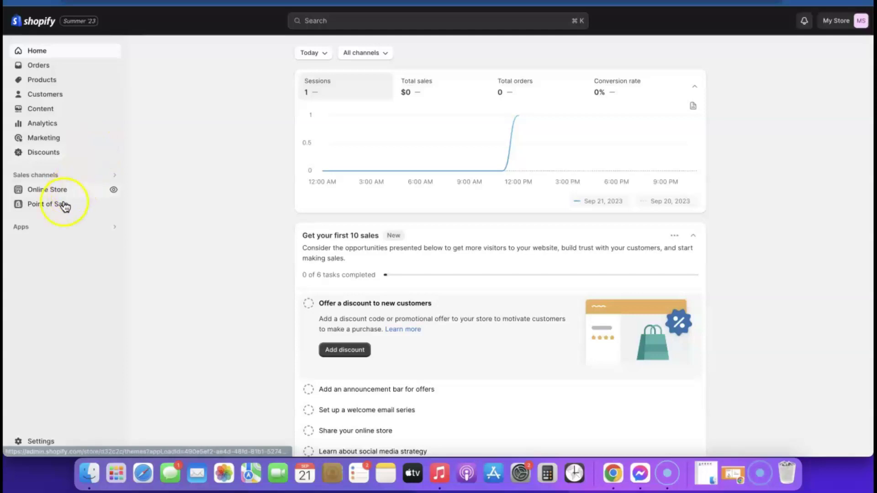
Step: Open Airpod Cleaner KIT from Products, enter 19.99 as the Black variant price, and save
click(41, 82)
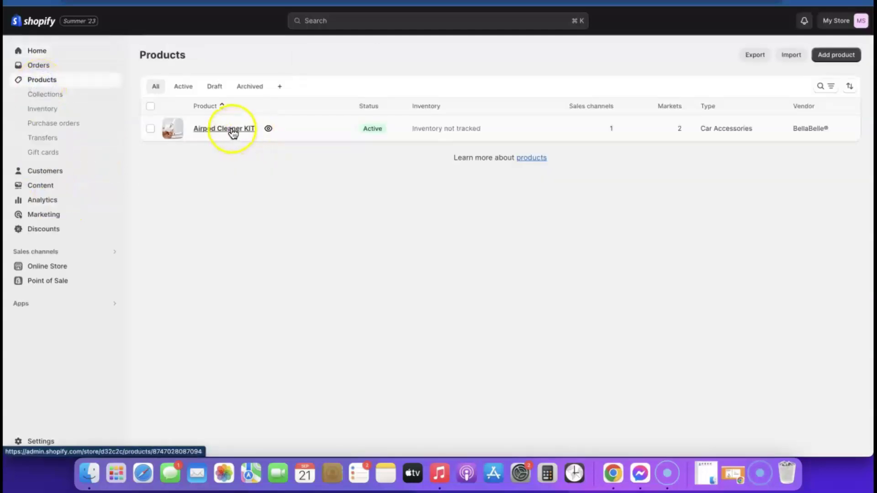
click(230, 130)
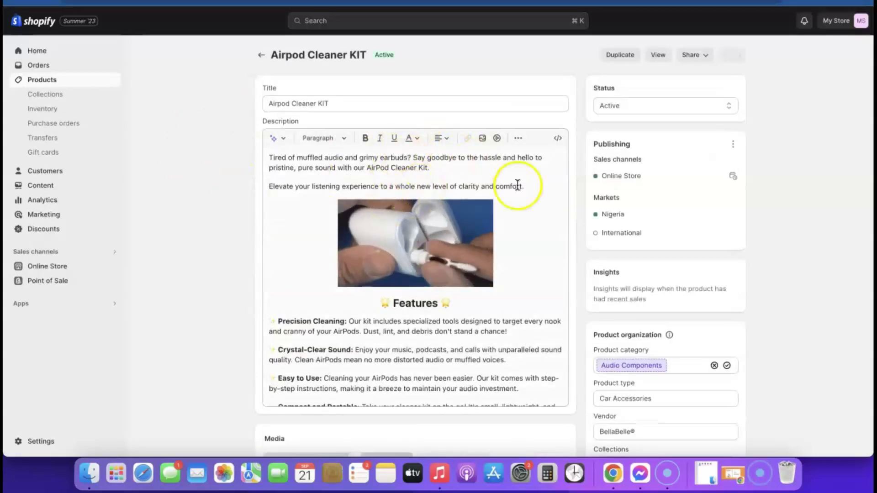
scroll(588, 152, down, 2)
scroll(588, 153, down, 10)
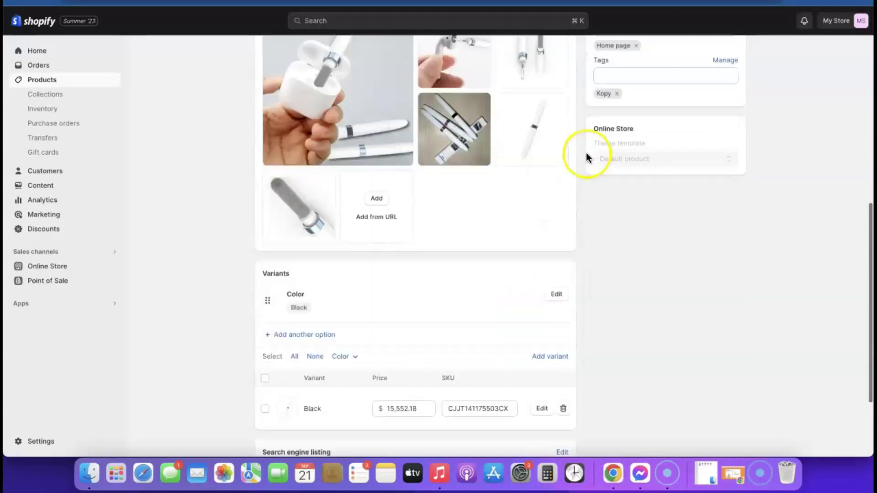
click(414, 289)
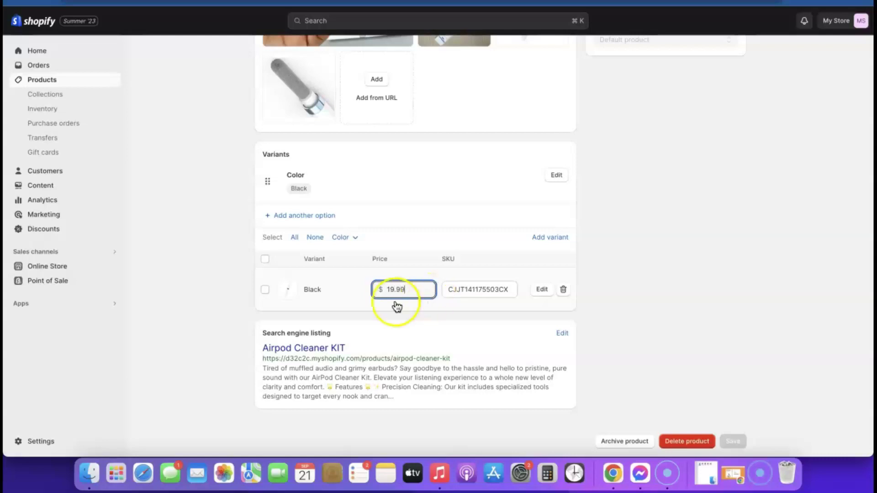
click(364, 295)
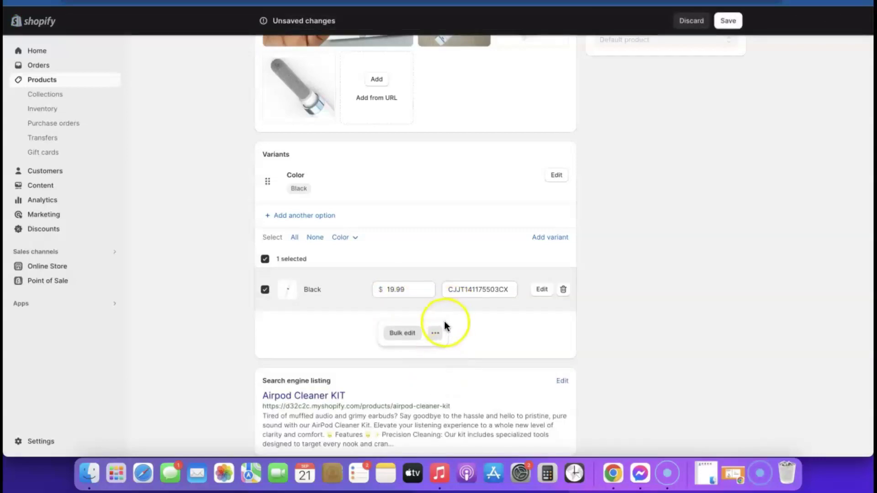
scroll(538, 294, up, 5)
click(728, 20)
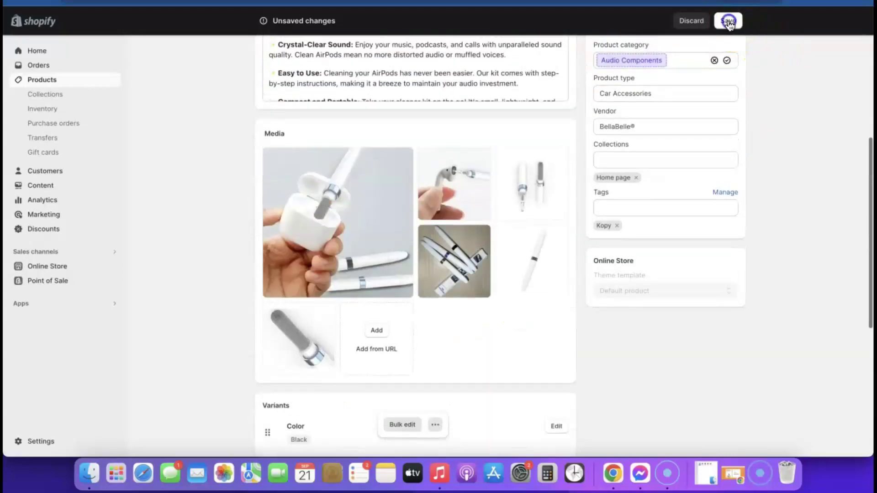
scroll(594, 219, up, 6)
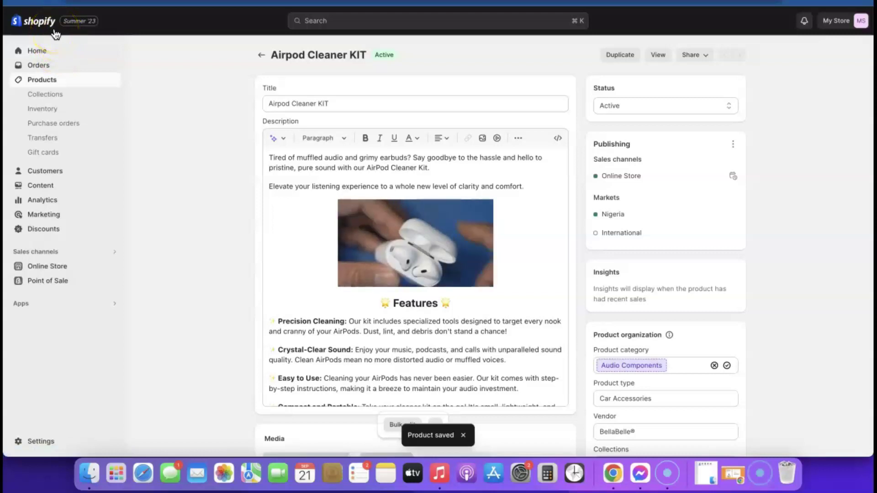
Step: Customize Sense on the Products > Default product template and open Theme settings
click(46, 268)
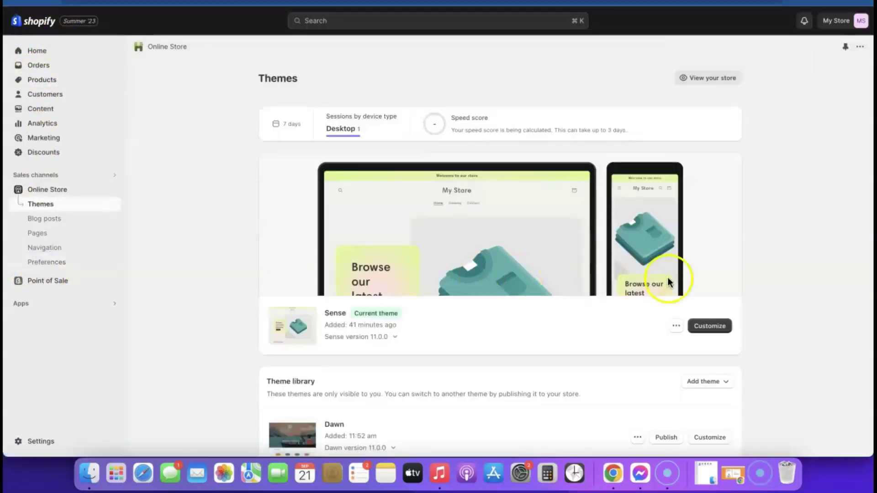
click(719, 309)
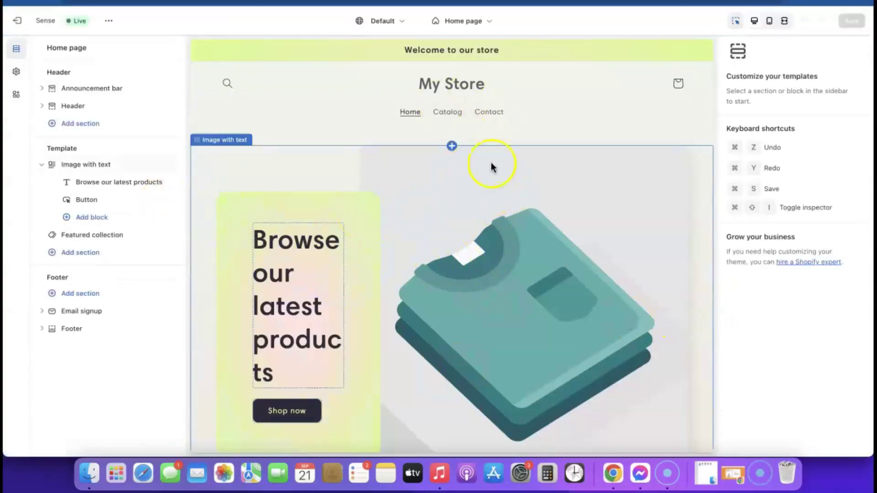
click(487, 21)
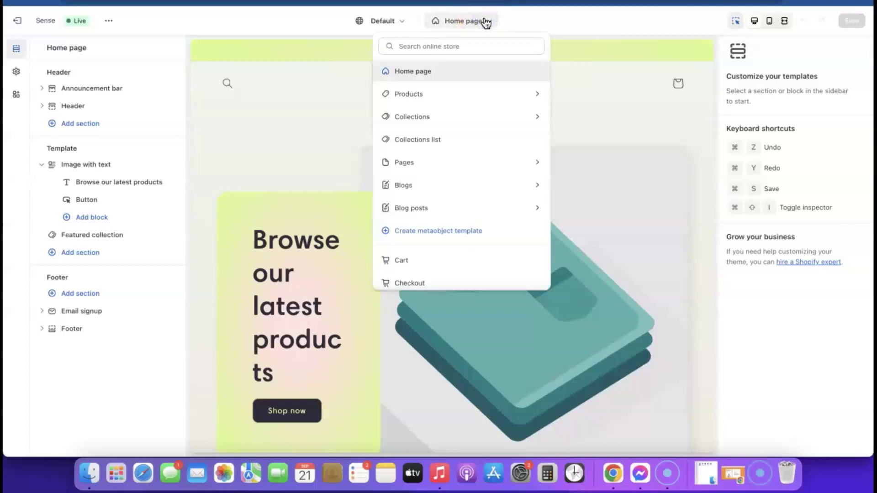
click(402, 94)
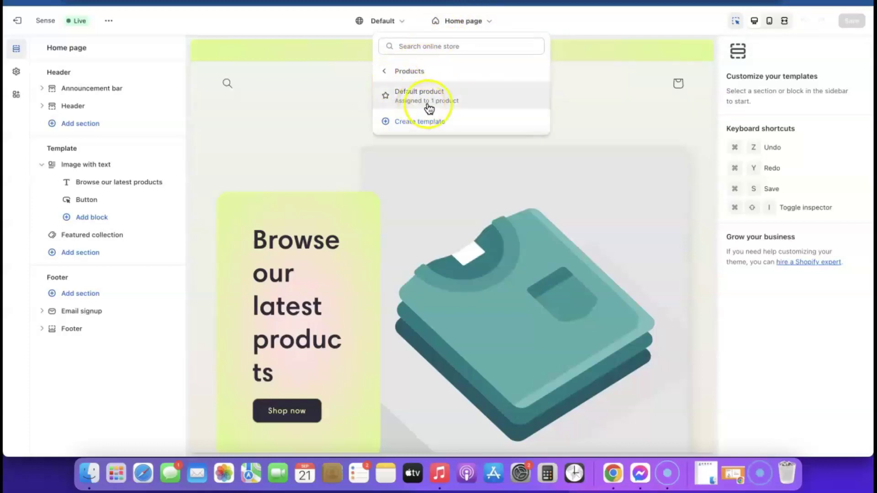
click(420, 96)
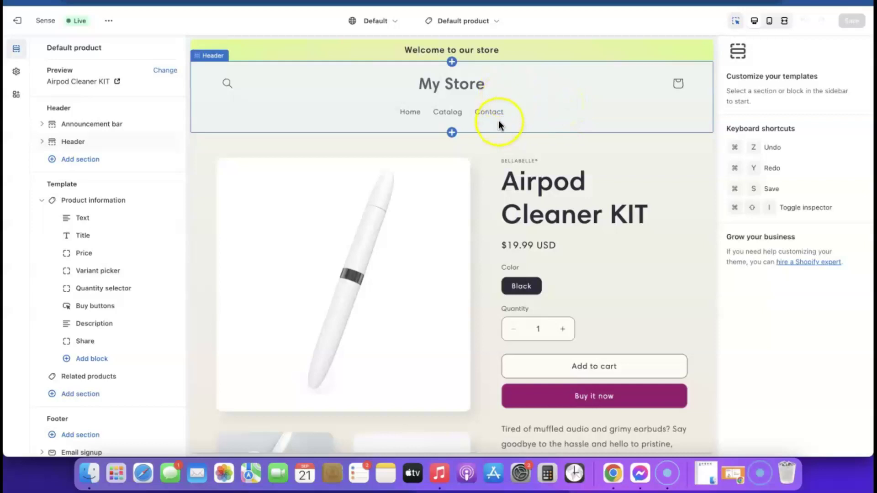
click(16, 73)
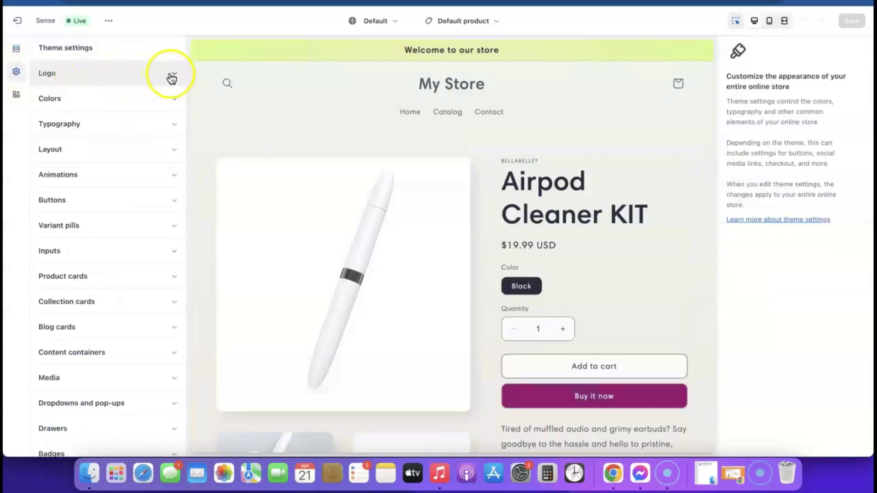
Step: Upload 'Airpod KIT (1).png' from the computer through the Logo image picker
click(174, 75)
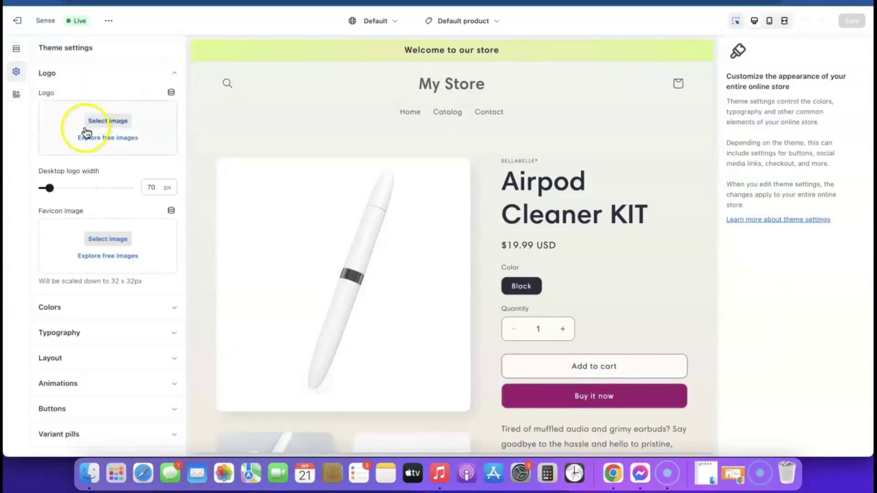
click(108, 121)
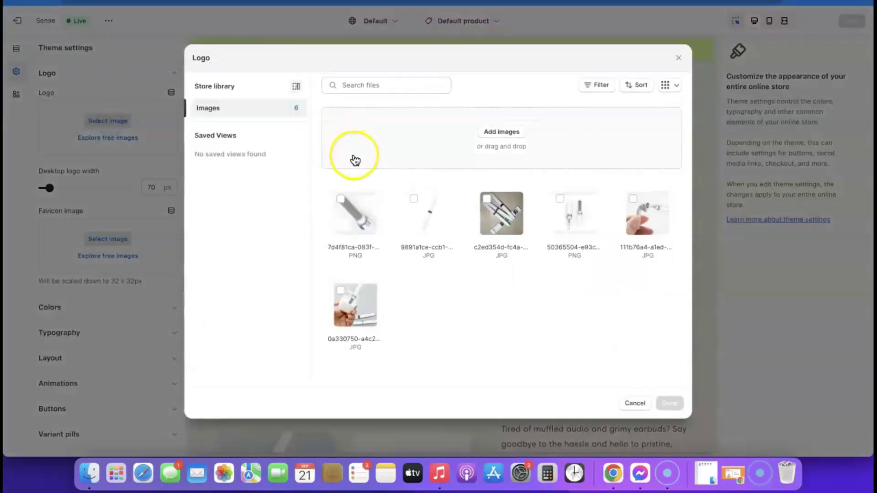
click(503, 136)
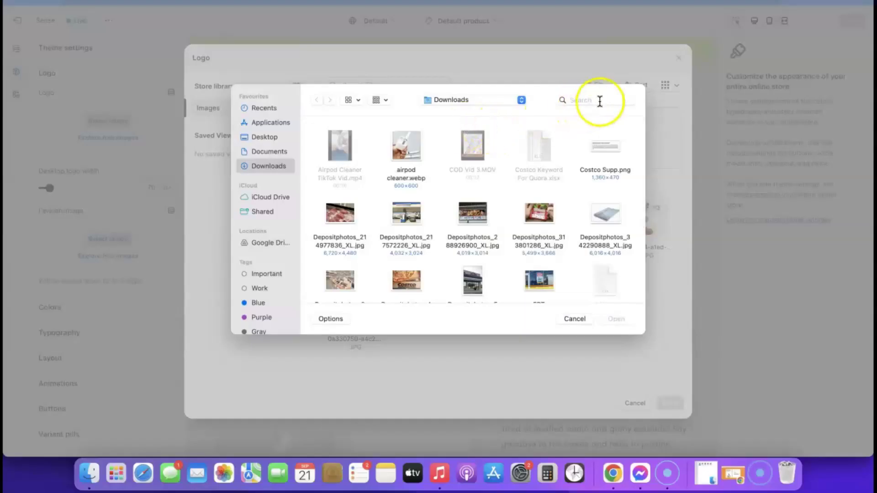
click(600, 97)
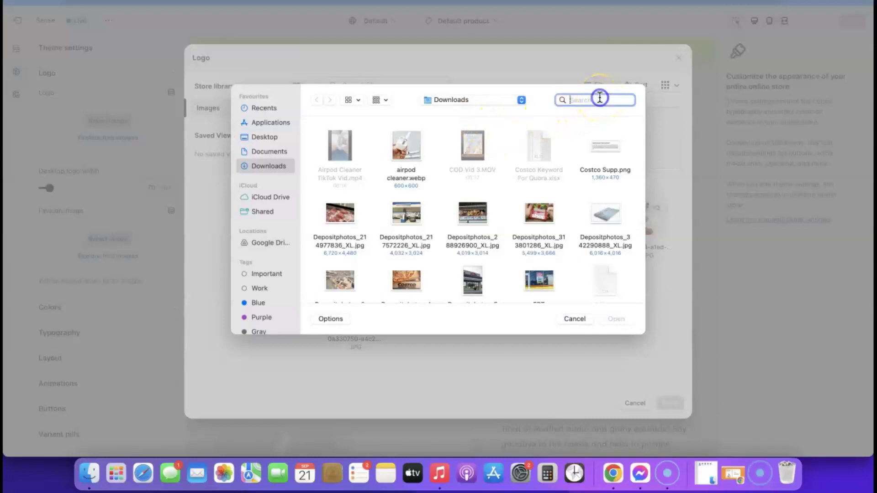
text(airpod)
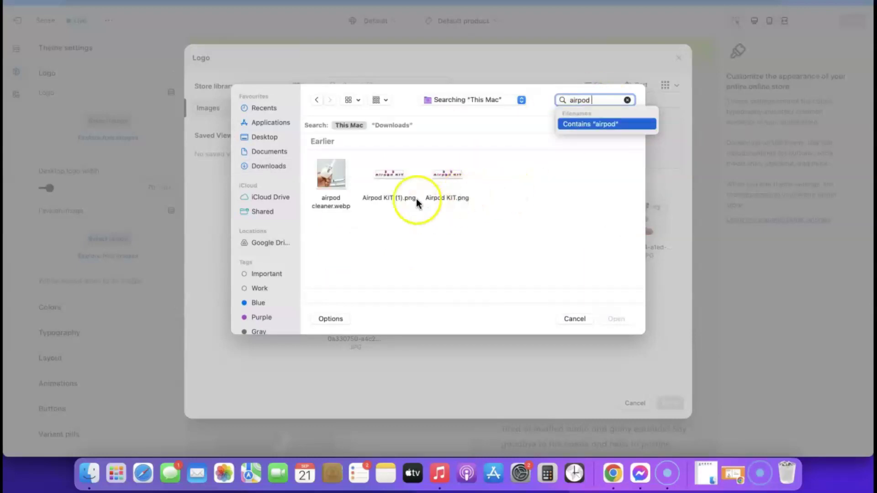
click(393, 178)
click(613, 318)
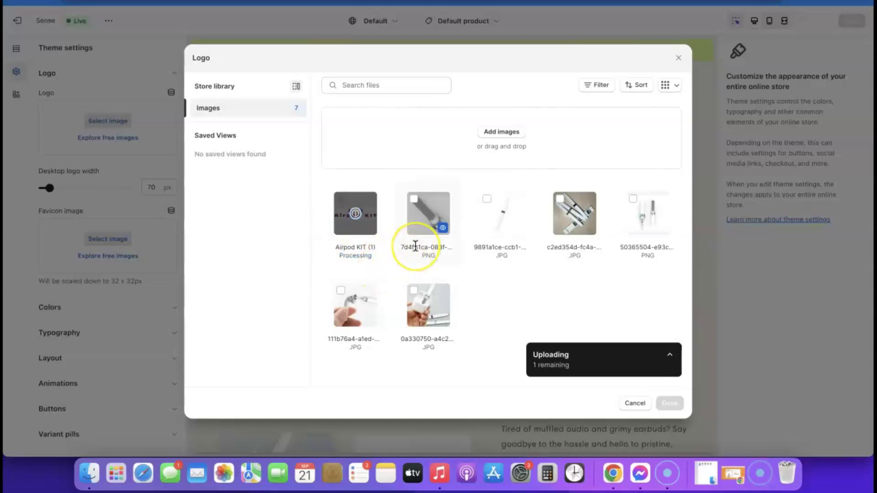
Step: Select the uploaded Airpod_KIT_1 image and confirm it as the store logo
click(354, 211)
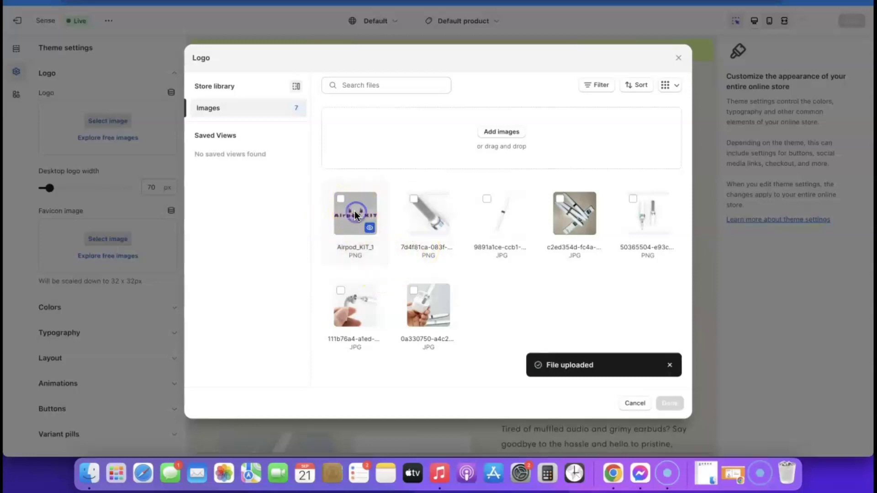
click(355, 211)
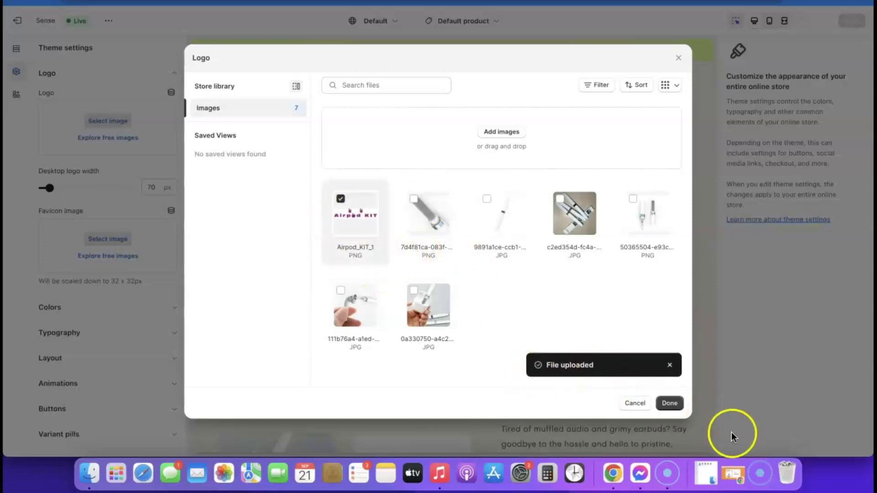
click(668, 404)
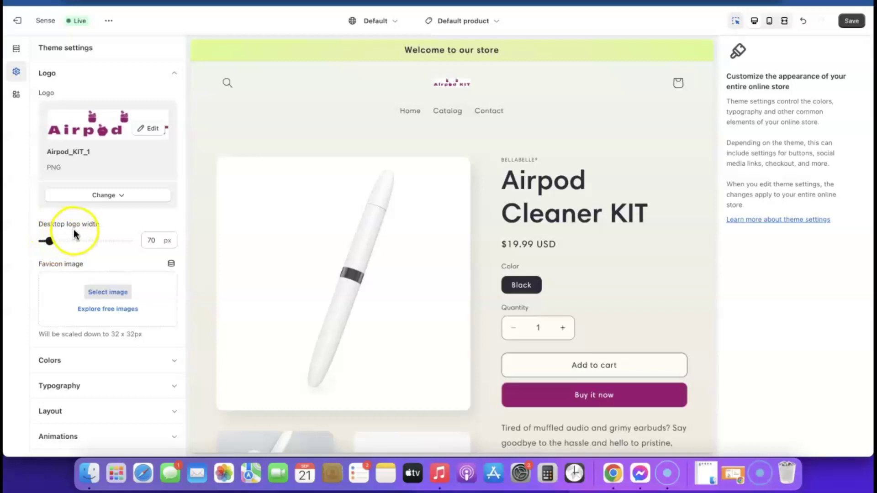
Step: Set the desktop logo width to 240 px, then check the header in mobile and desktop previews
drag(45, 241, 54, 242)
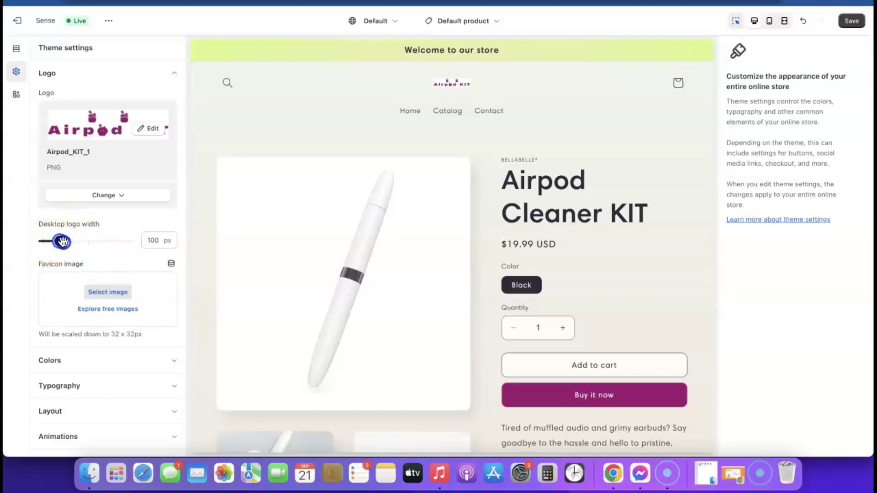
drag(91, 244, 96, 250)
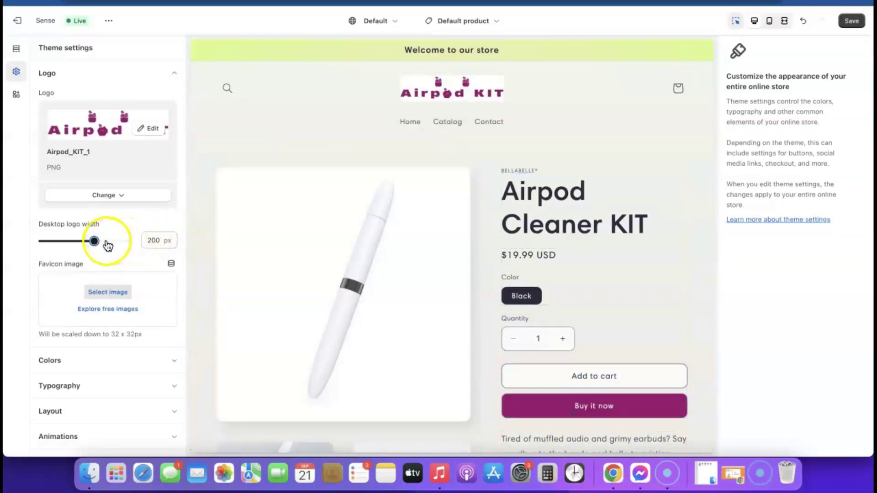
drag(95, 240, 108, 239)
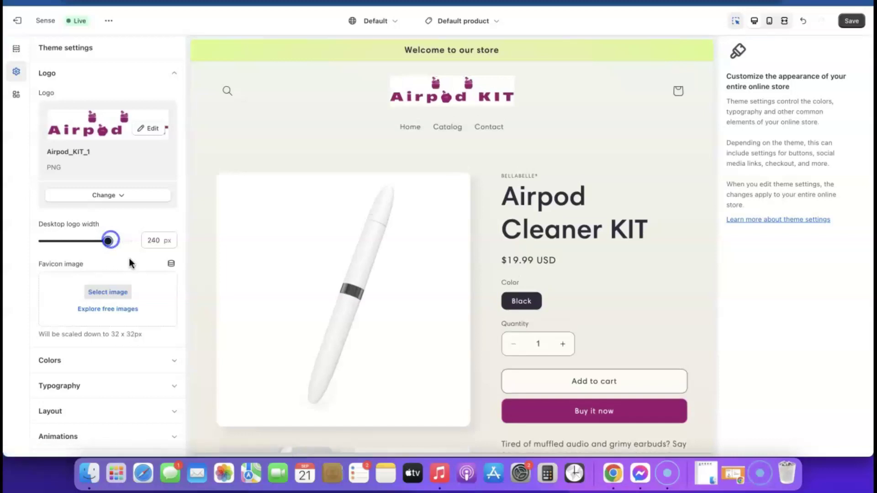
click(32, 292)
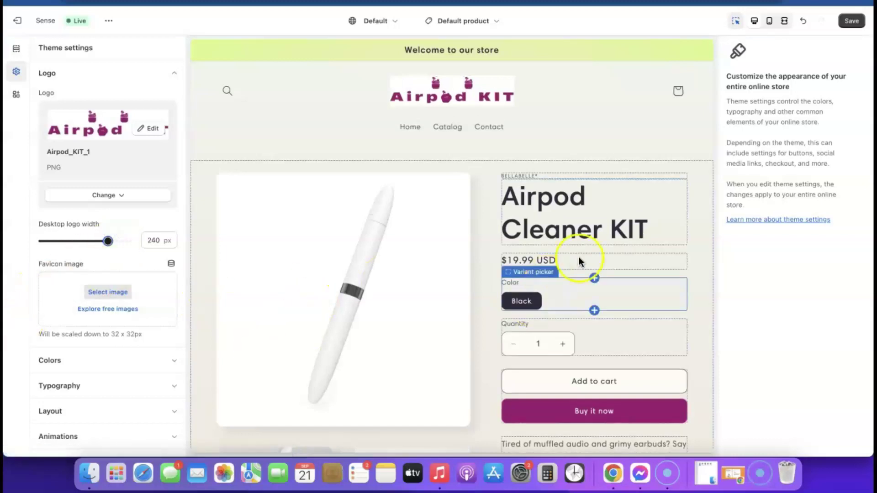
click(771, 21)
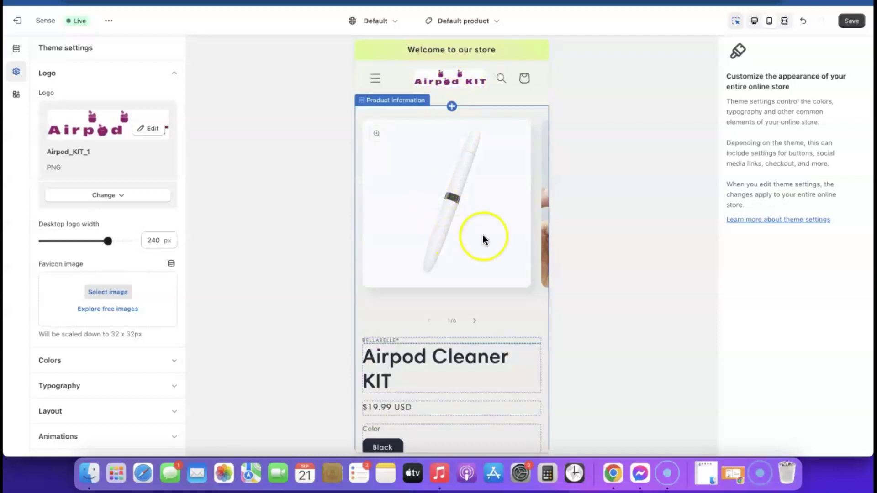
click(754, 21)
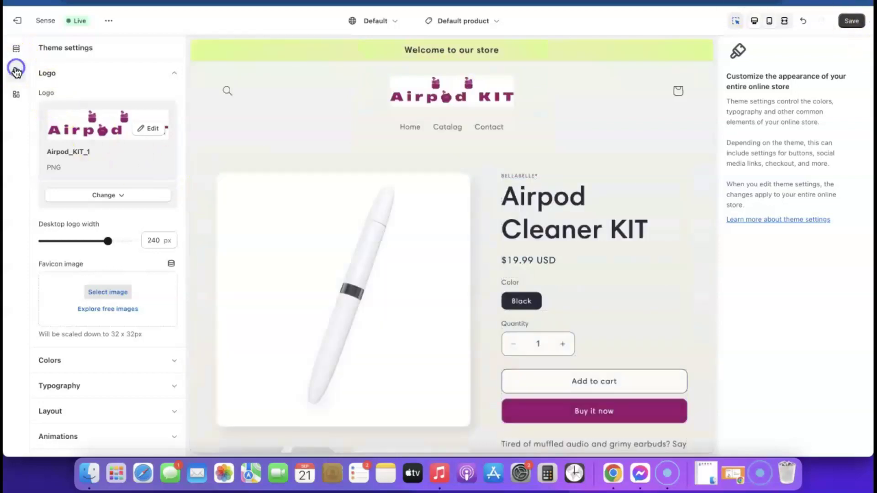
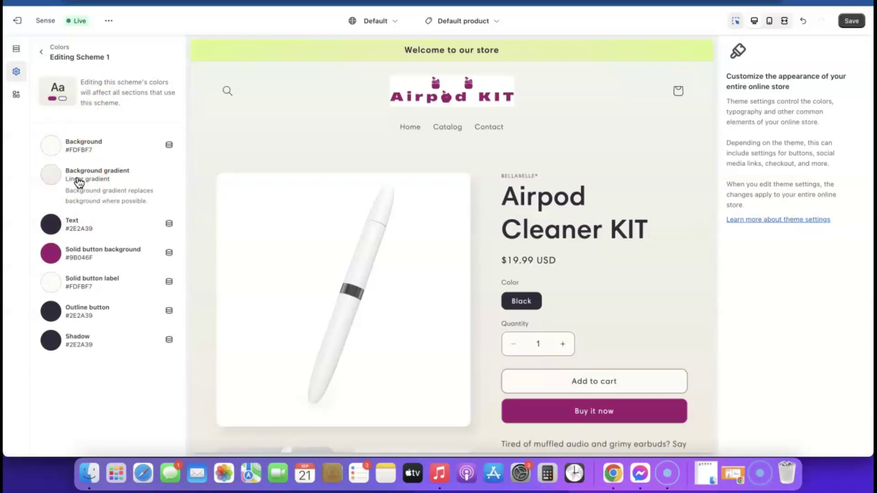
Step: Set Scheme 1's background colour to plain white #FFF
click(53, 145)
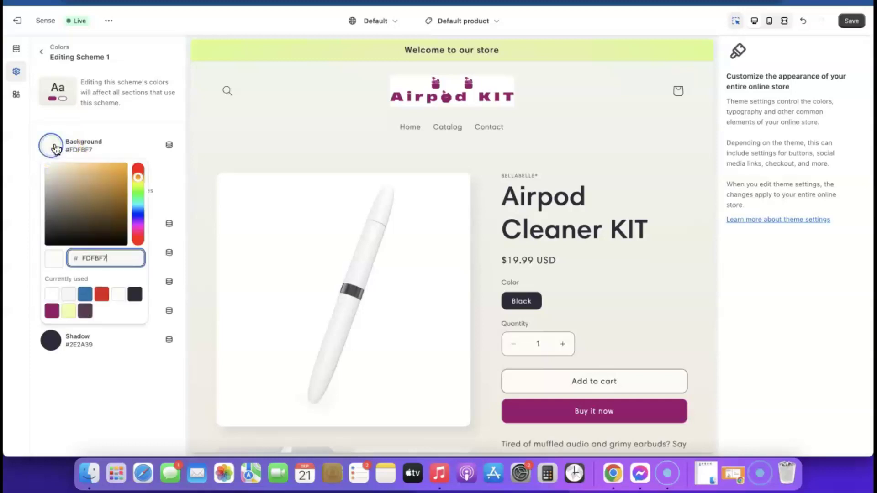
click(52, 295)
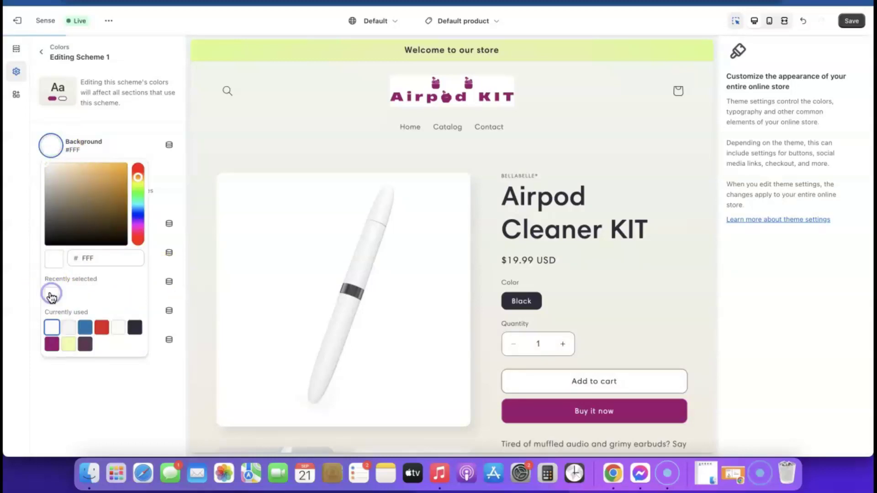
click(91, 367)
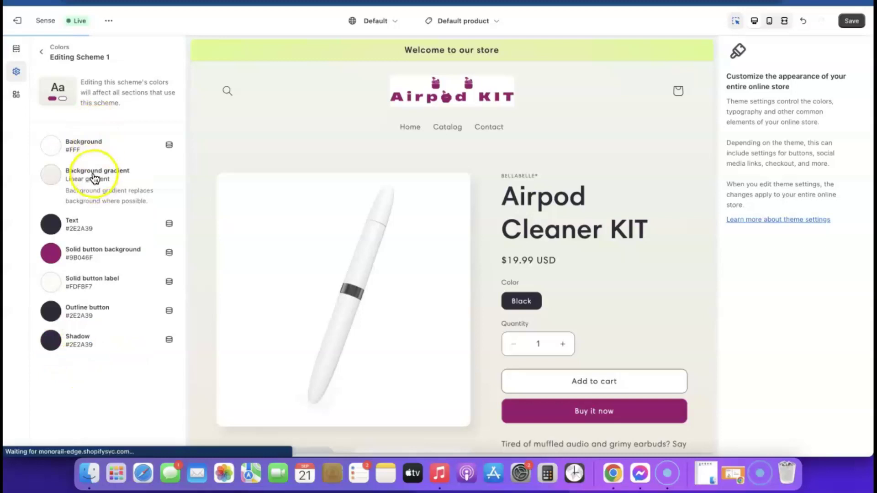
Step: Remove Scheme 1's background gradient and return to the colour scheme list
click(92, 172)
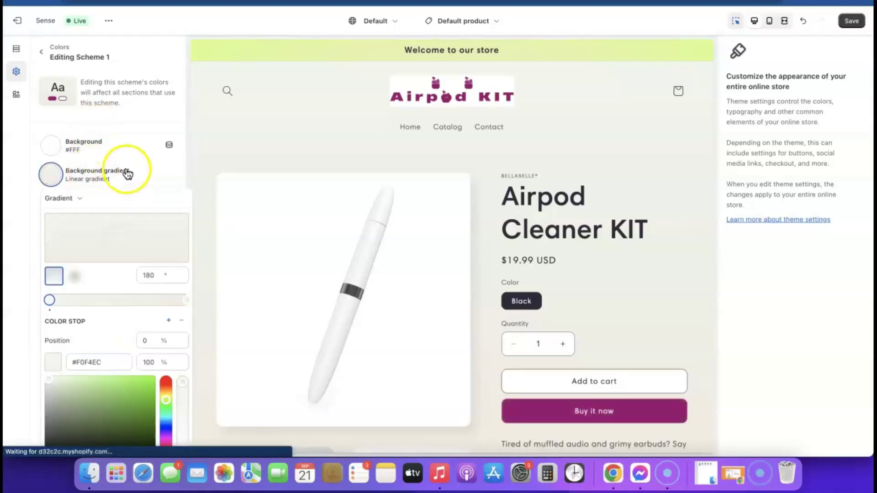
click(150, 178)
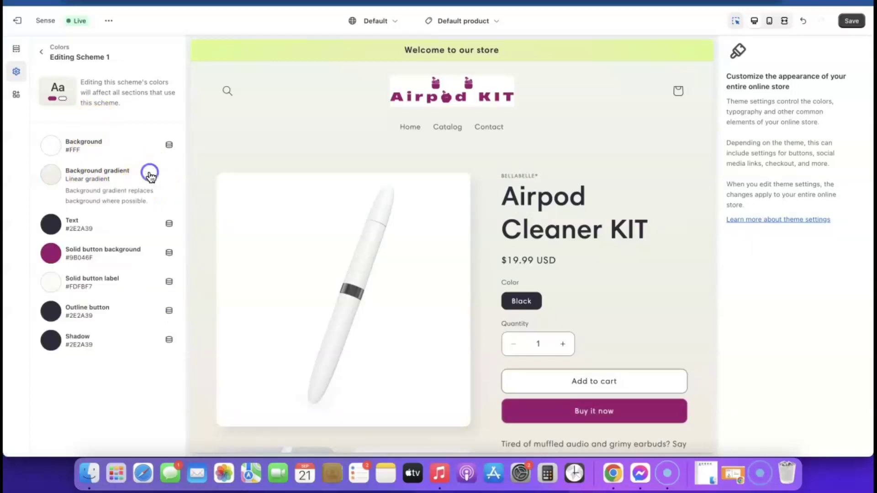
click(113, 185)
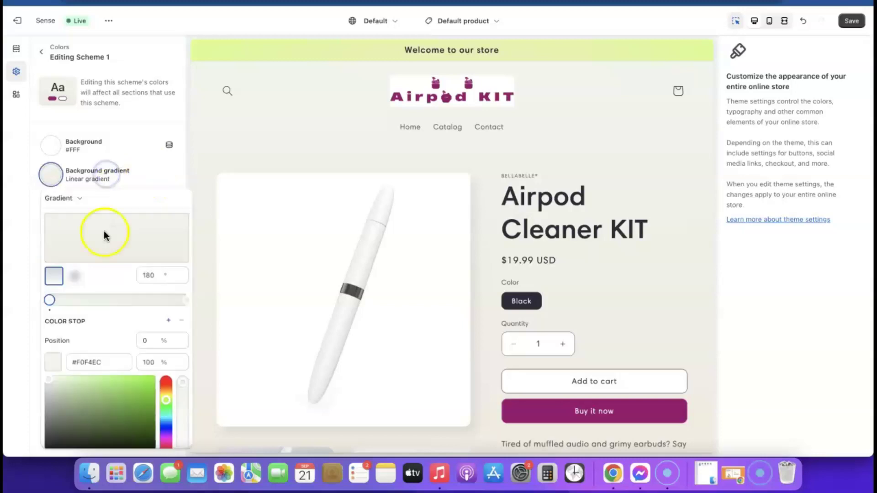
scroll(107, 297, down, 3)
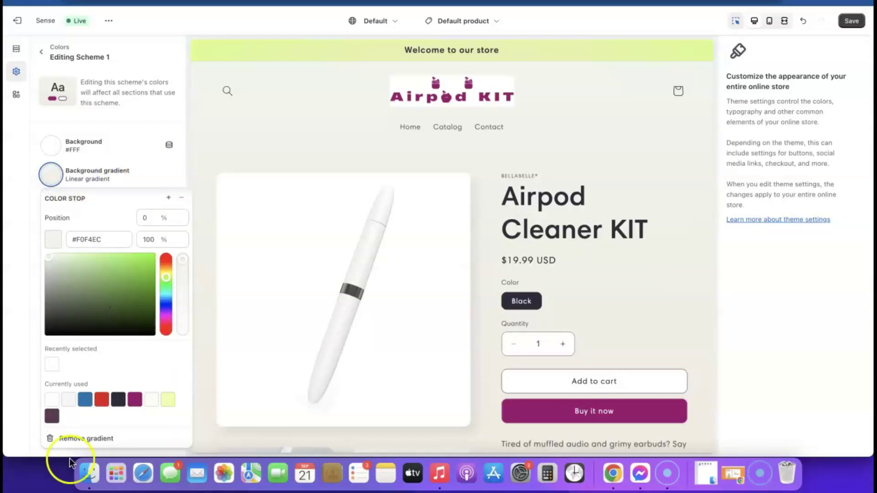
click(90, 439)
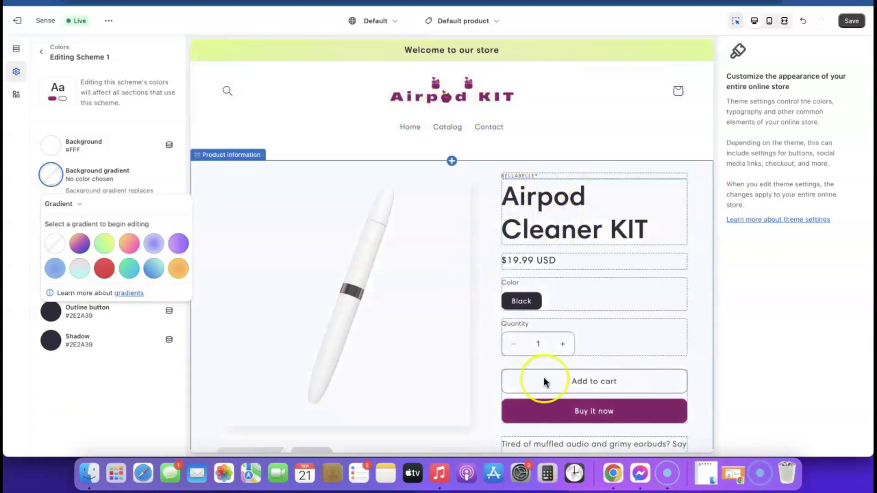
scroll(601, 263, down, 7)
scroll(602, 265, down, 15)
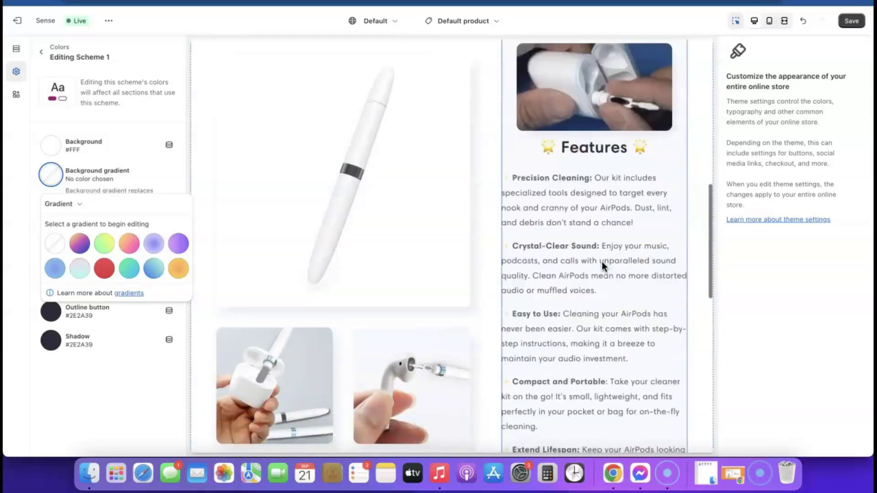
scroll(601, 265, up, 12)
scroll(601, 261, up, 10)
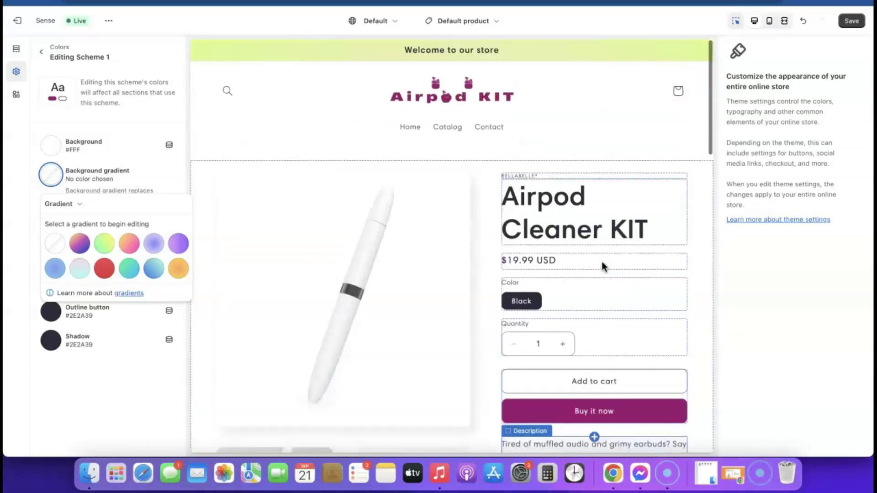
scroll(520, 133, down, 1)
scroll(520, 133, down, 20)
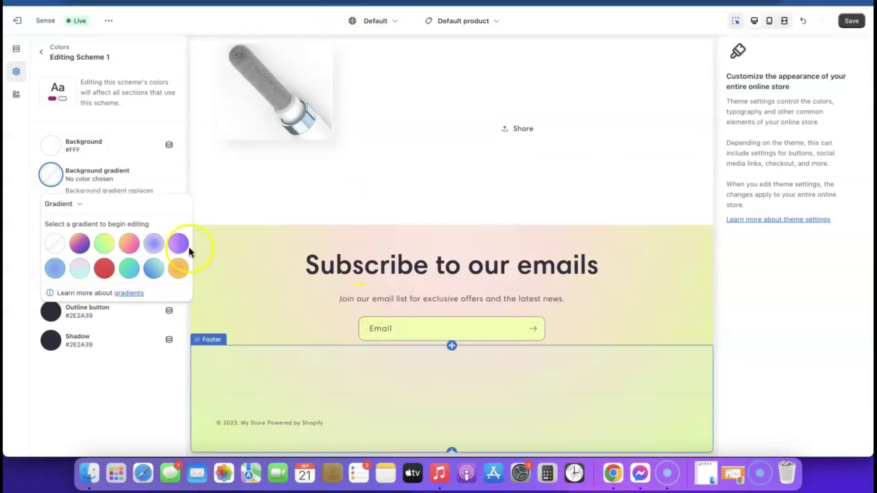
click(44, 113)
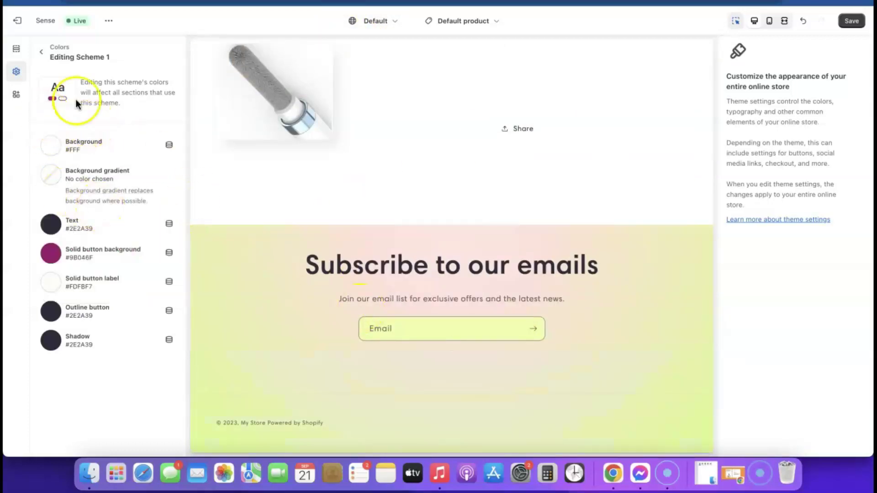
click(41, 54)
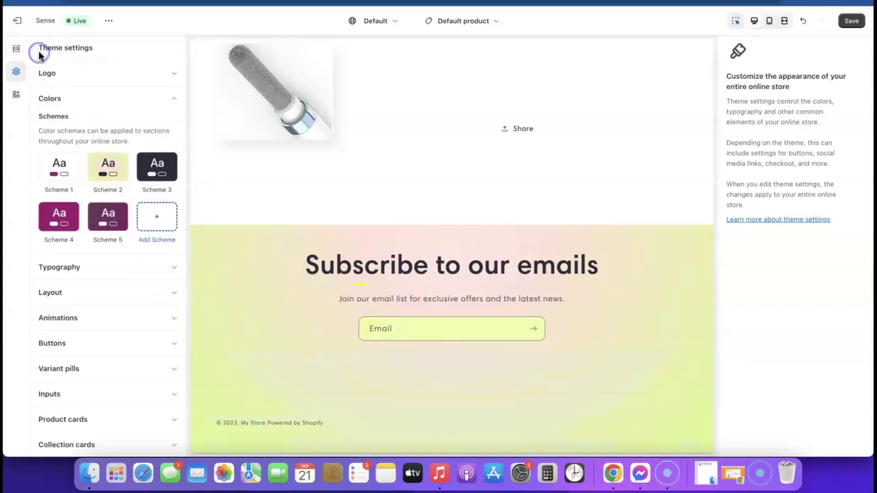
Step: Clear Scheme 2's background gradient, leaving the solid #EDFFA7 background colour showing
click(109, 175)
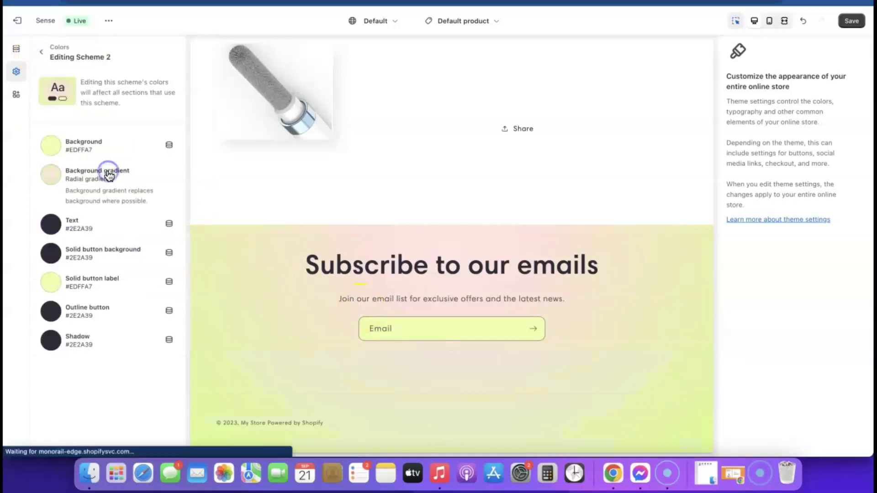
click(86, 173)
scroll(102, 250, down, 5)
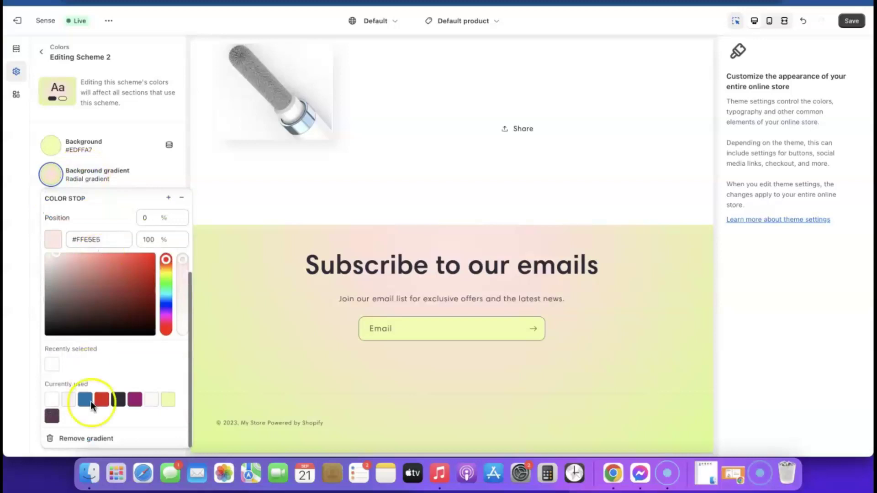
click(86, 439)
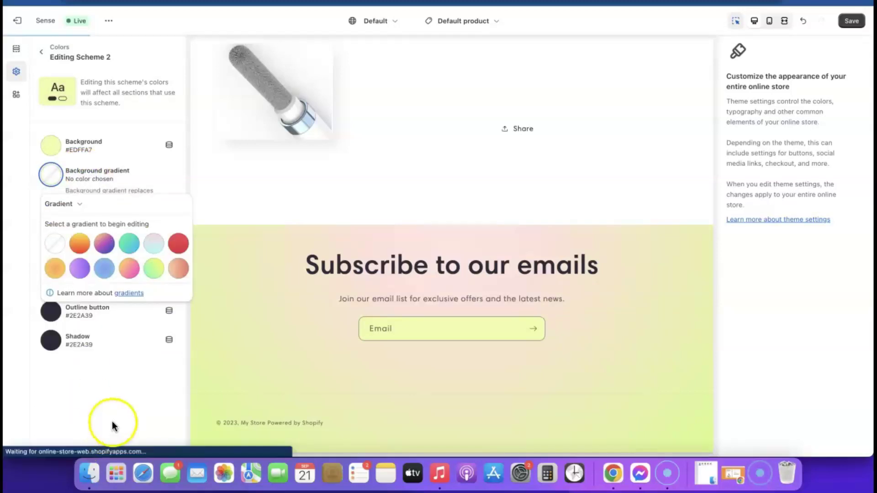
click(45, 385)
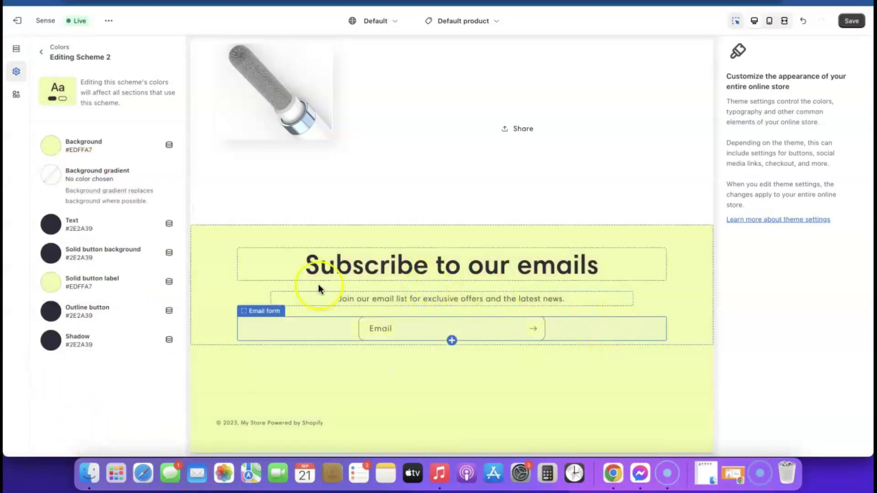
scroll(224, 296, up, 4)
scroll(232, 296, up, 5)
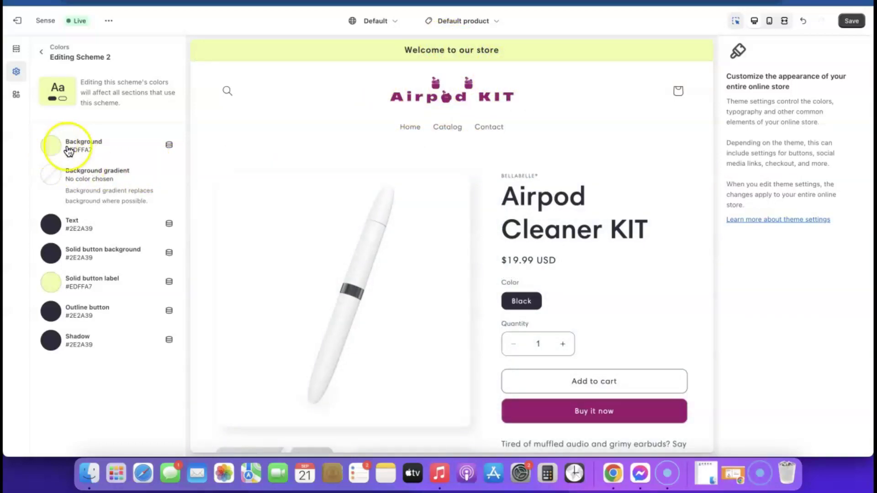
click(51, 146)
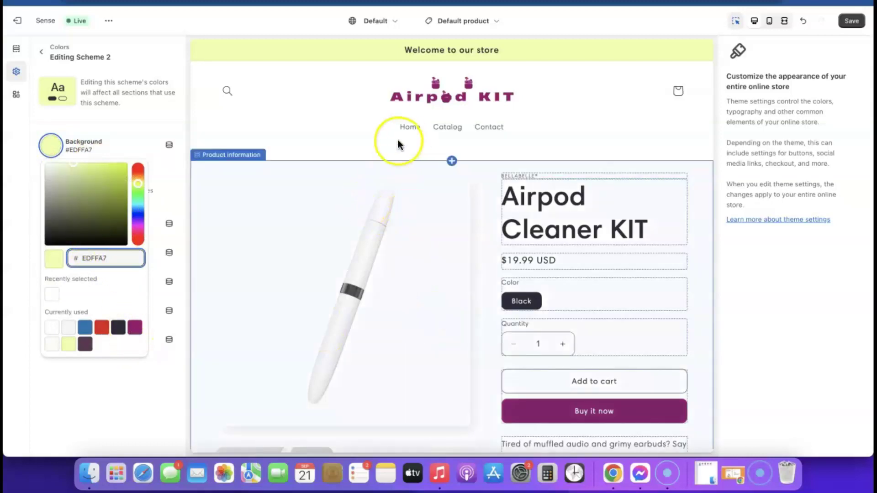
Step: Set Scheme 2's background to pale purple #E1C3D8 and copy that hex value
click(135, 327)
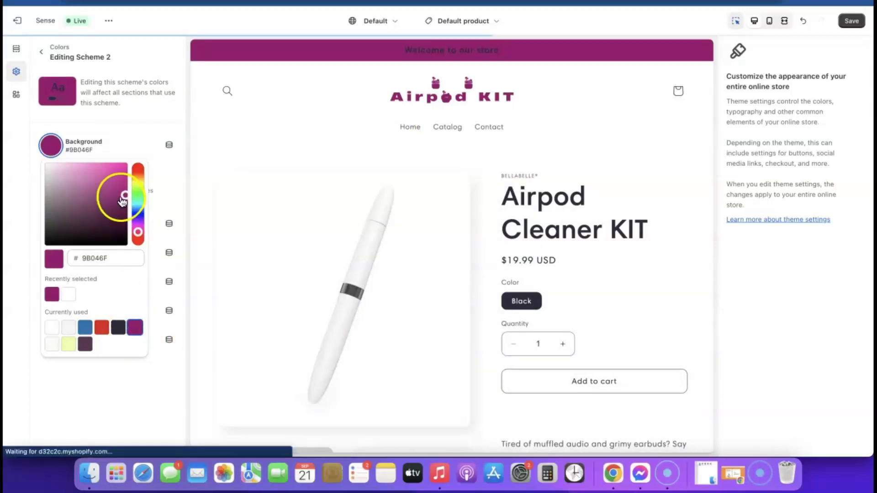
drag(114, 196, 54, 175)
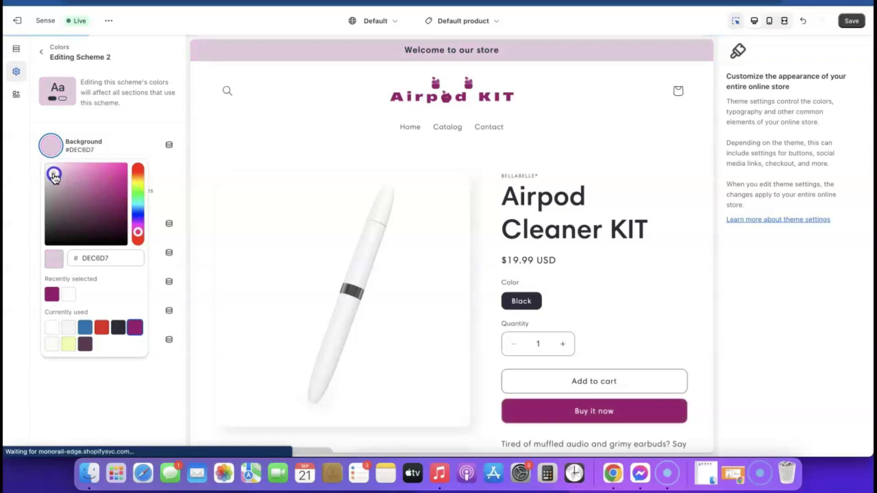
drag(55, 176, 55, 173)
click(123, 261)
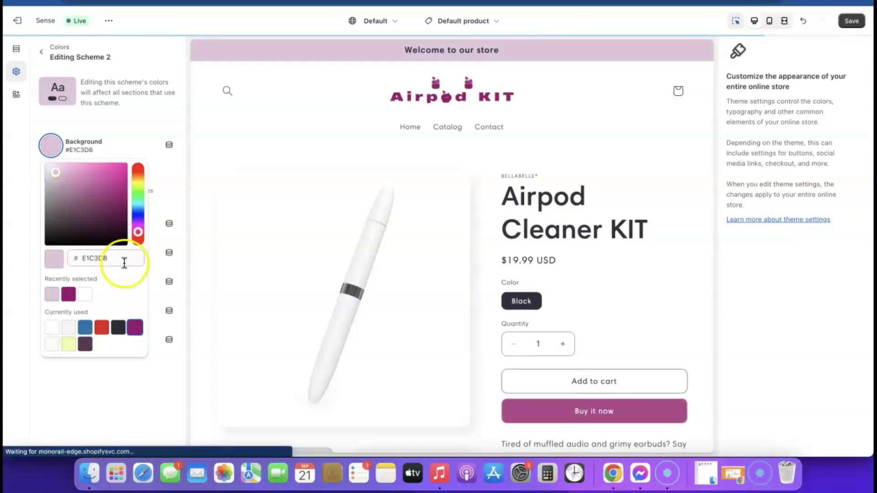
double_click(122, 261)
right_click(123, 261)
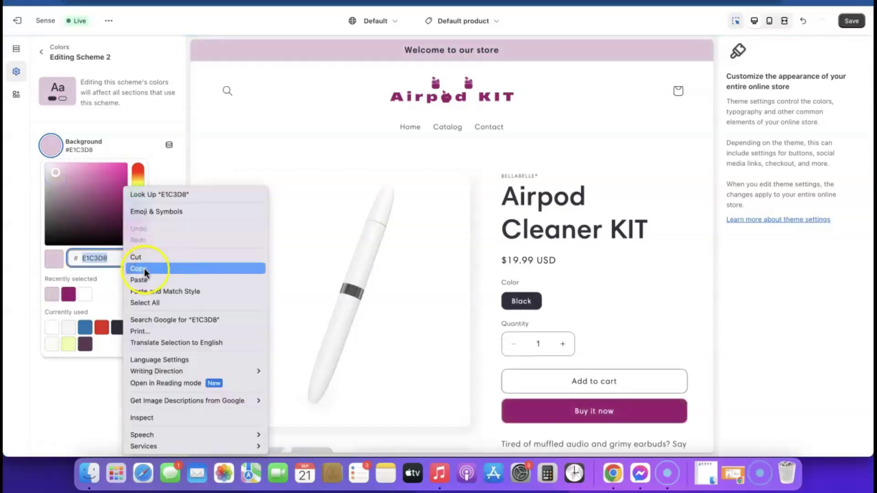
click(143, 268)
click(189, 149)
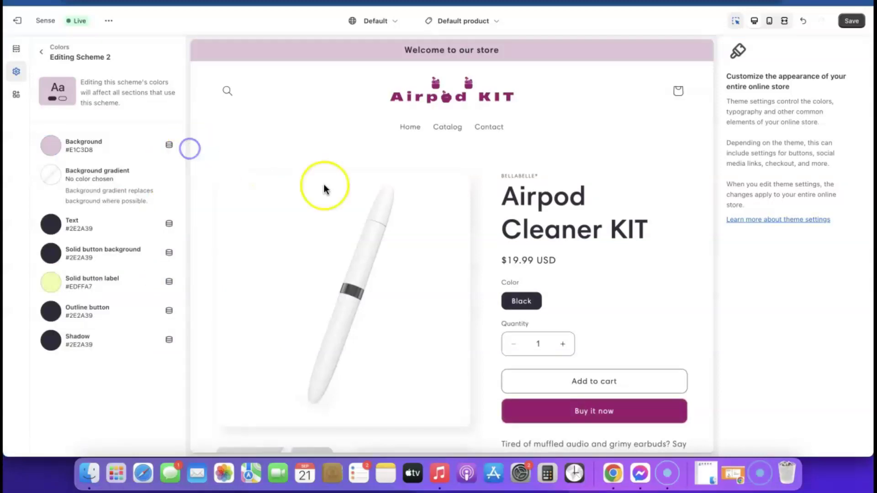
Step: Save the colour scheme changes and check the preview
scroll(386, 304, down, 15)
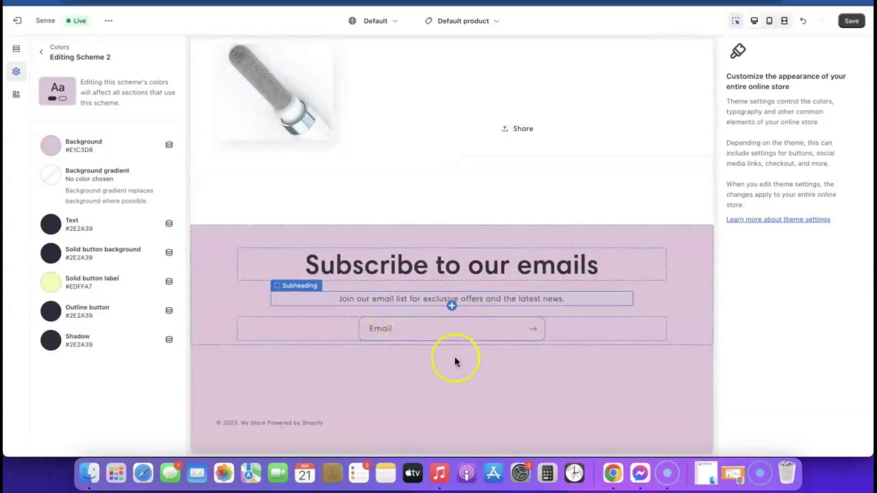
scroll(393, 344, up, 15)
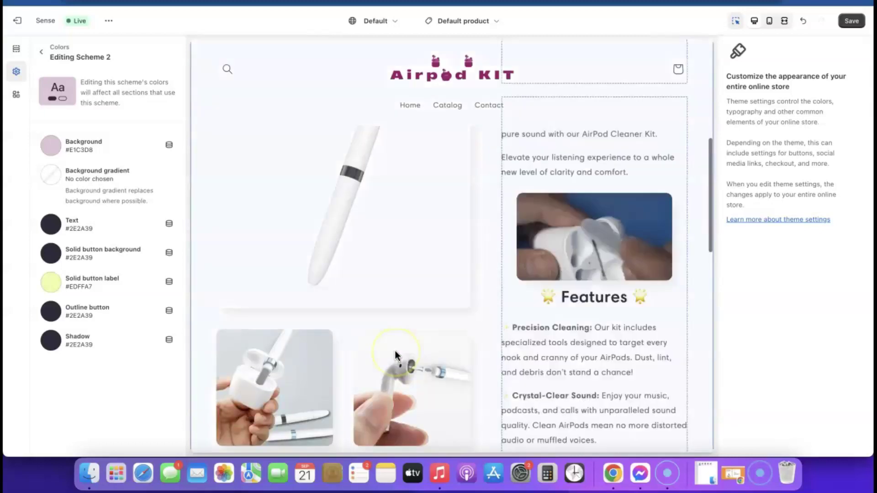
scroll(393, 349, up, 3)
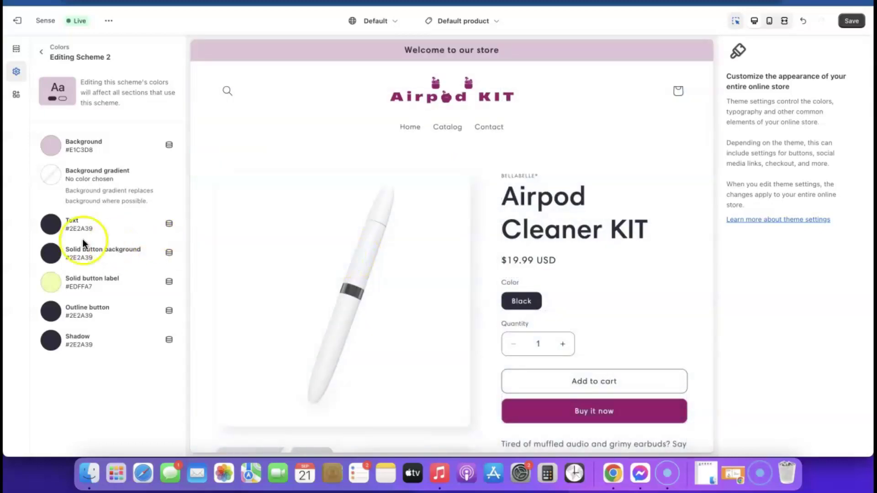
click(852, 21)
scroll(533, 207, down, 15)
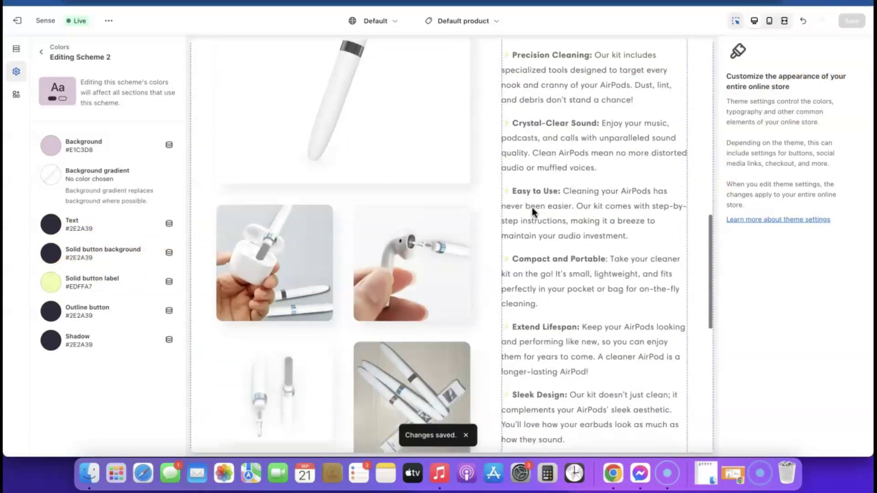
scroll(532, 207, down, 6)
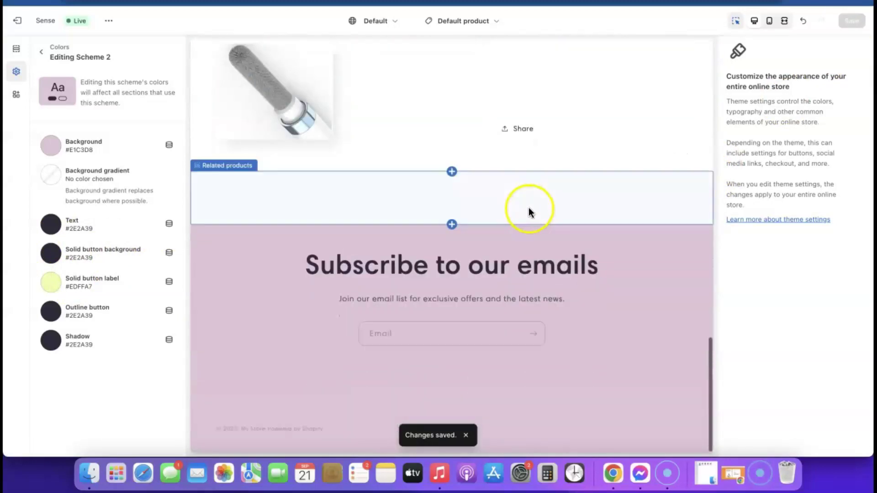
scroll(595, 179, up, 20)
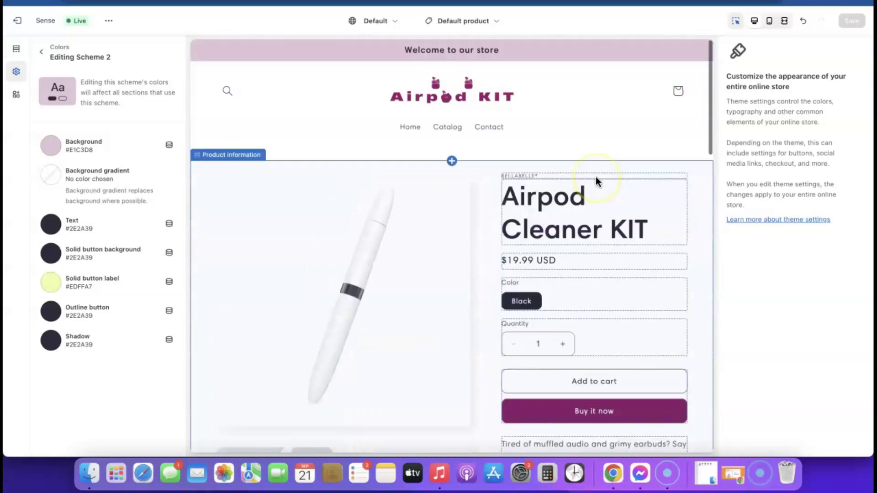
click(108, 20)
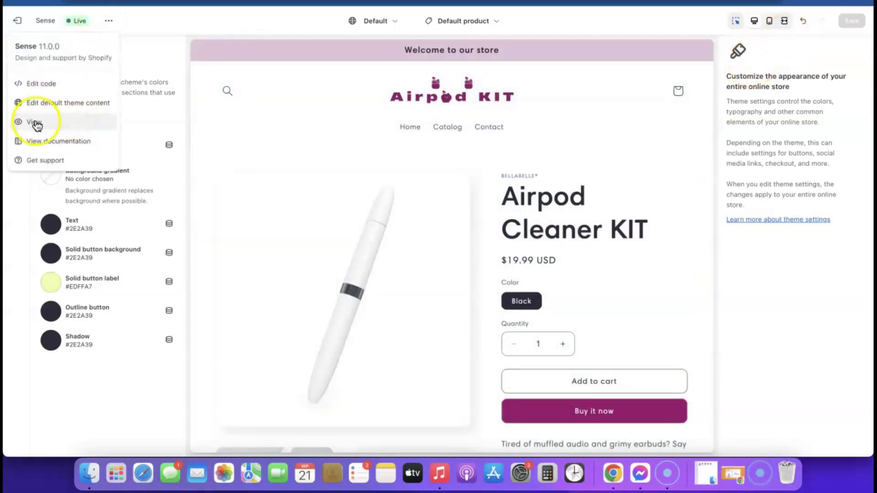
Step: View the live Airpod Cleaner KIT product page, then return to the theme editor
click(38, 121)
scroll(510, 149, down, 3)
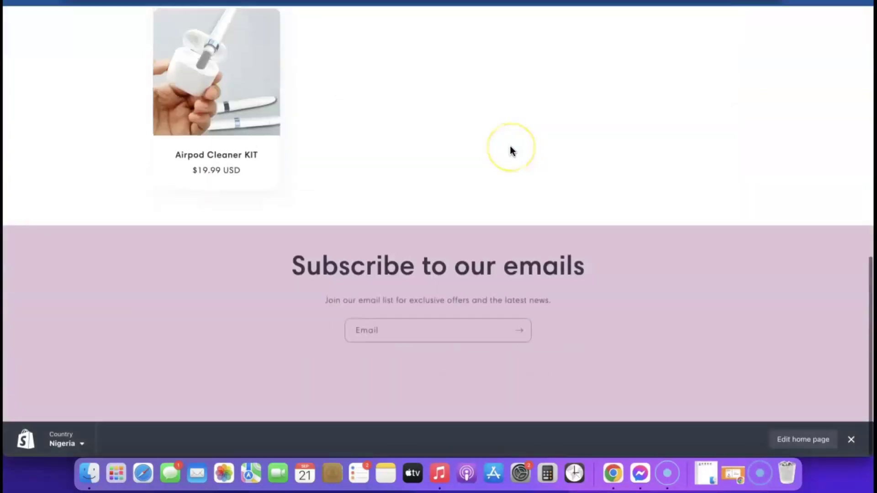
scroll(510, 149, up, 7)
scroll(510, 150, up, 3)
scroll(368, 143, down, 10)
click(266, 96)
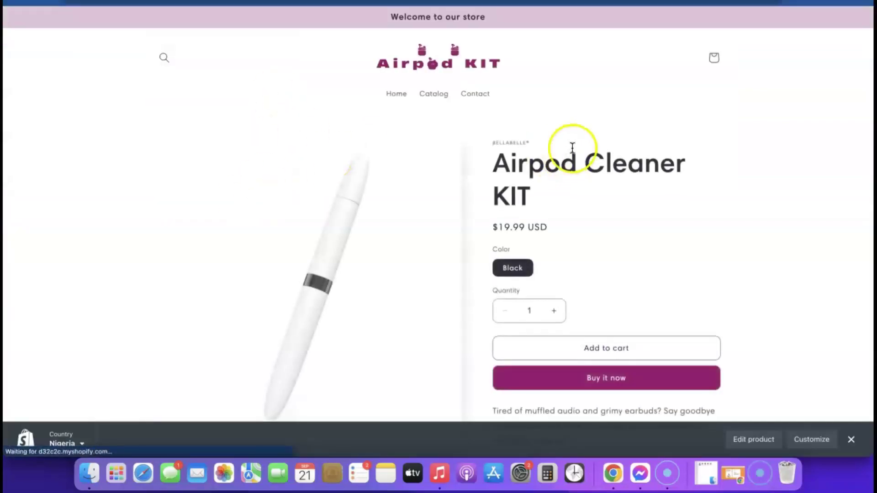
scroll(639, 274, down, 2)
click(851, 440)
scroll(530, 269, down, 10)
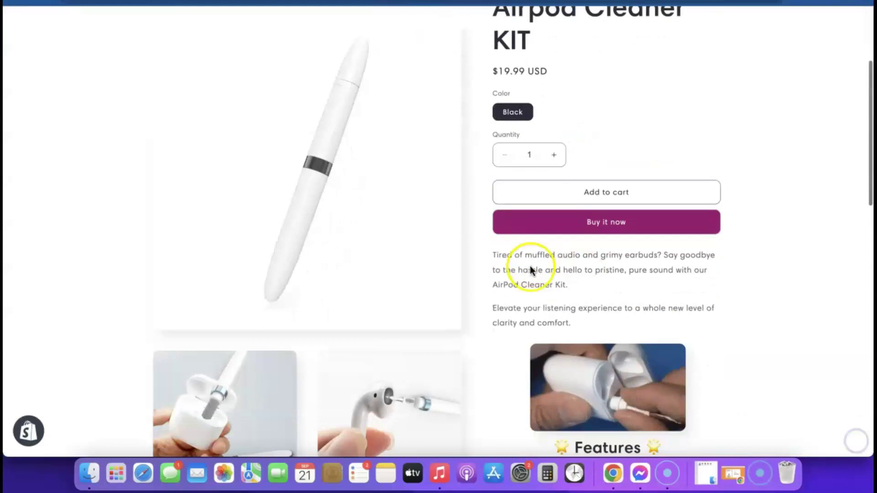
scroll(534, 272, up, 12)
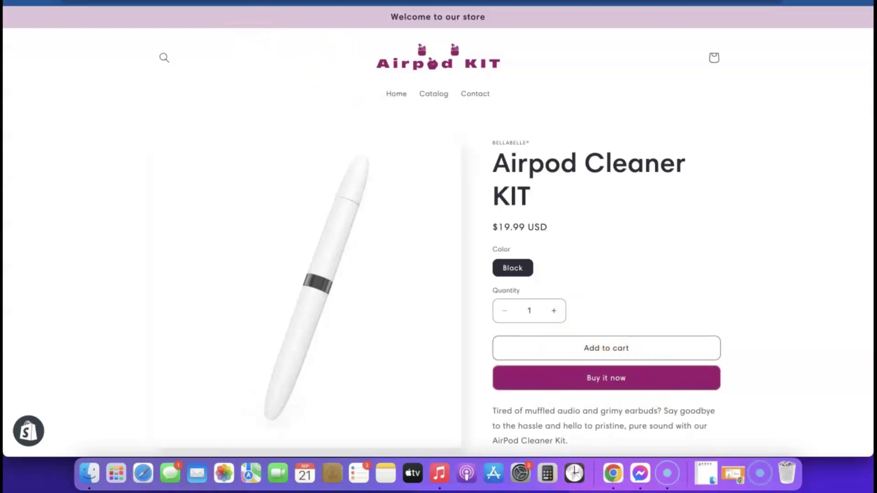
key(super+w)
scroll(564, 211, down, 2)
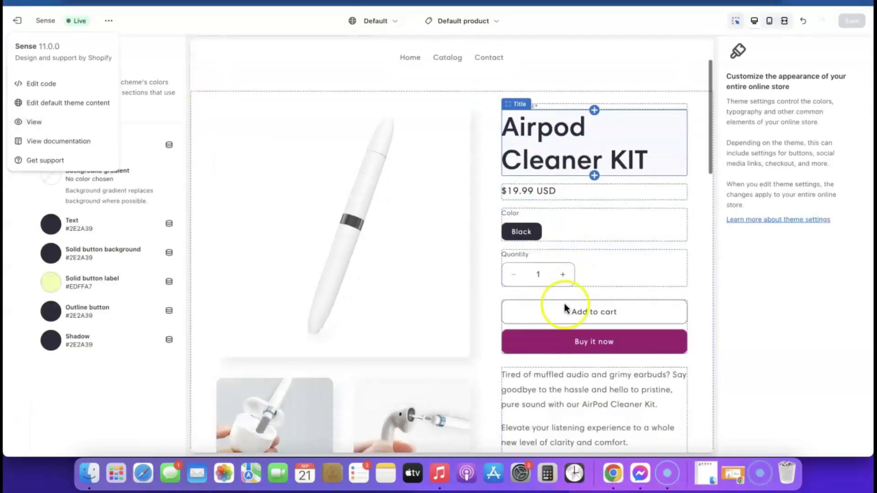
Step: Turn off dynamic checkout buttons in the Buy buttons block, removing Buy it now, and save
scroll(564, 306, down, 2)
click(540, 297)
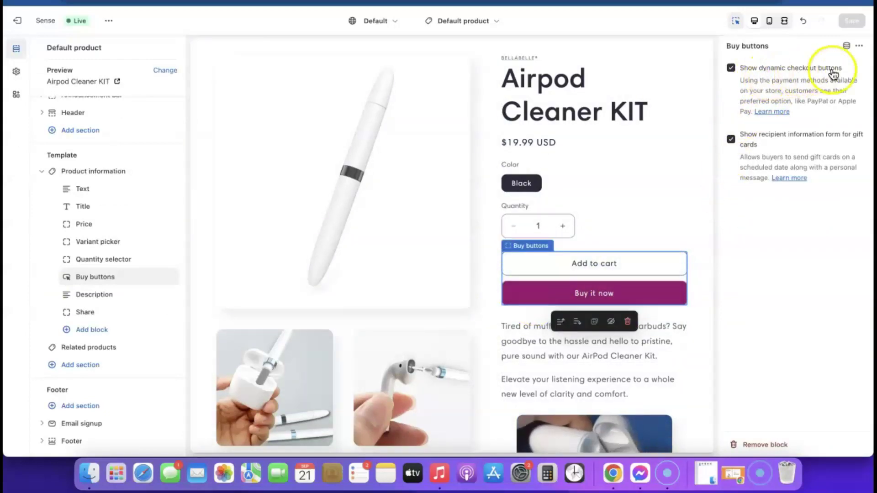
click(729, 68)
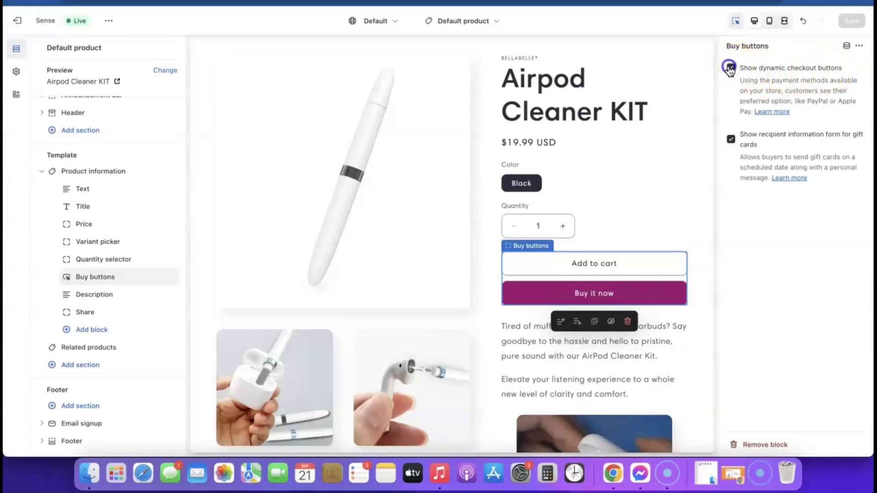
click(729, 68)
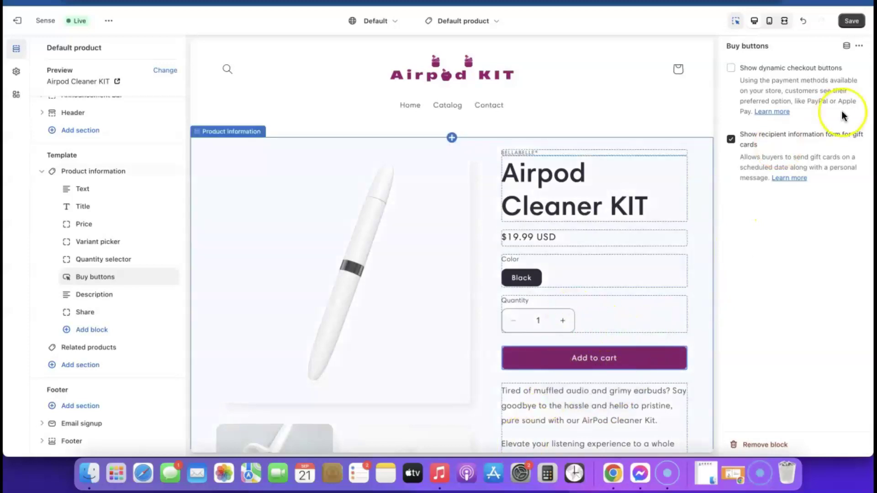
click(852, 22)
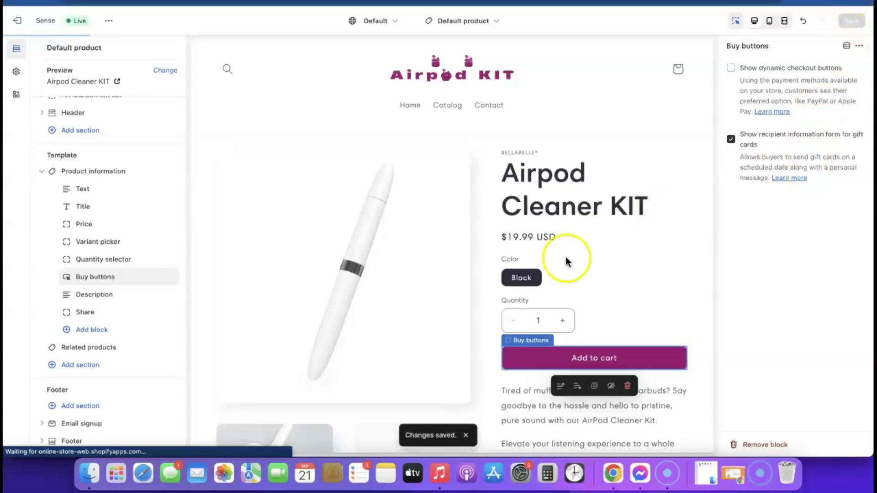
scroll(378, 99, down, 15)
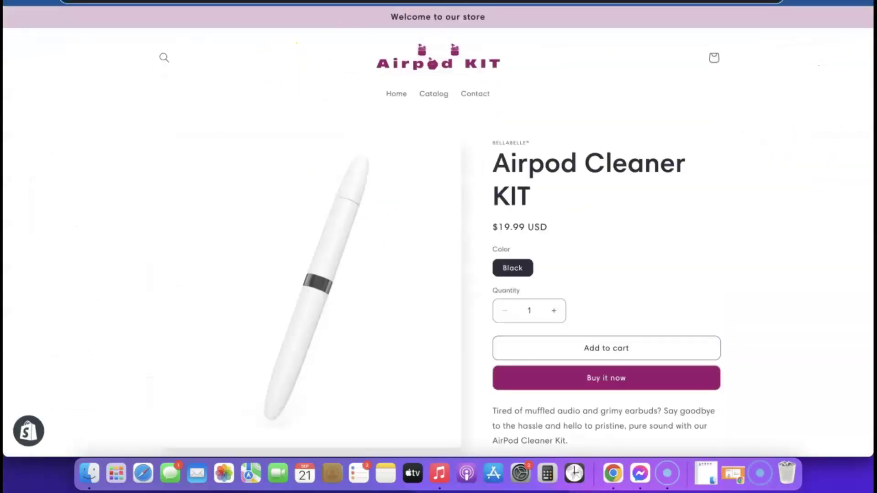
Step: Scroll the live product page to confirm only a purple Add to cart button remains
scroll(569, 91, down, 3)
scroll(565, 230, up, 2)
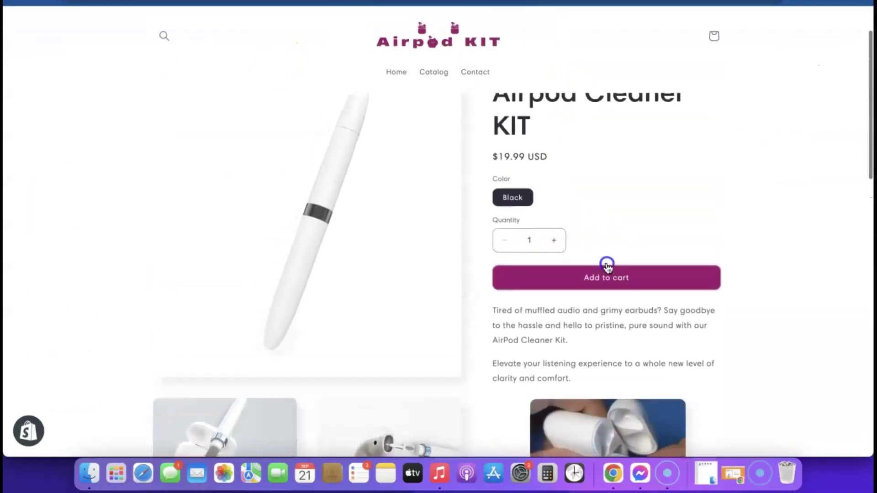
scroll(546, 210, up, 2)
scroll(546, 208, down, 15)
scroll(546, 208, up, 15)
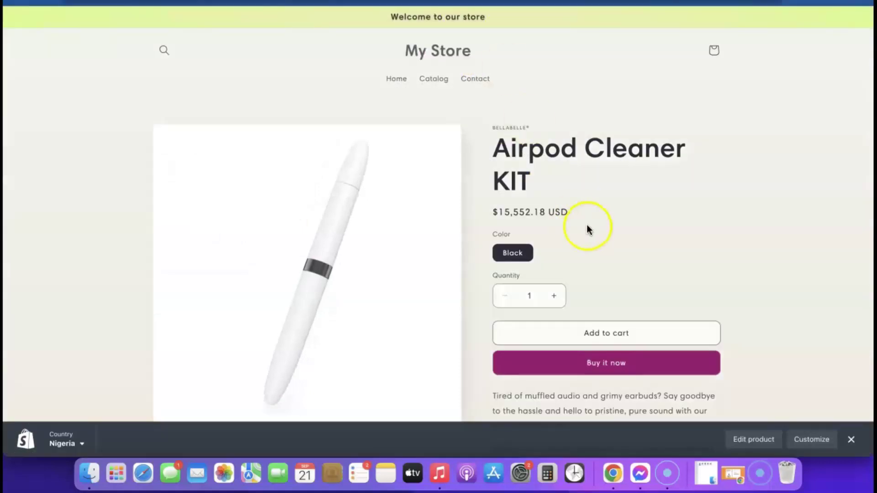
scroll(587, 228, down, 1)
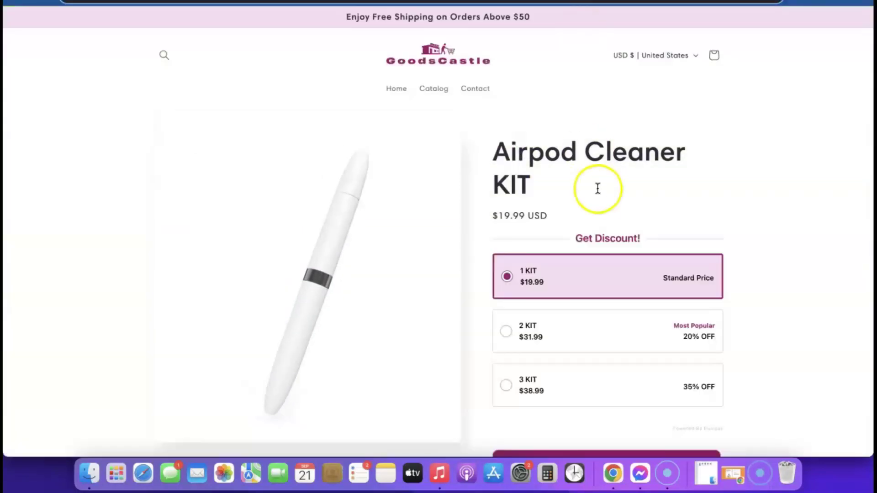
scroll(588, 196, down, 2)
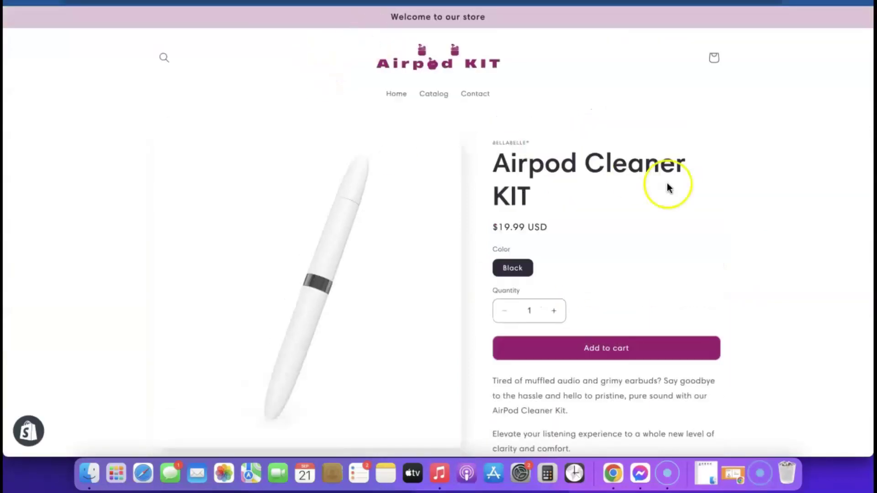
scroll(667, 187, down, 5)
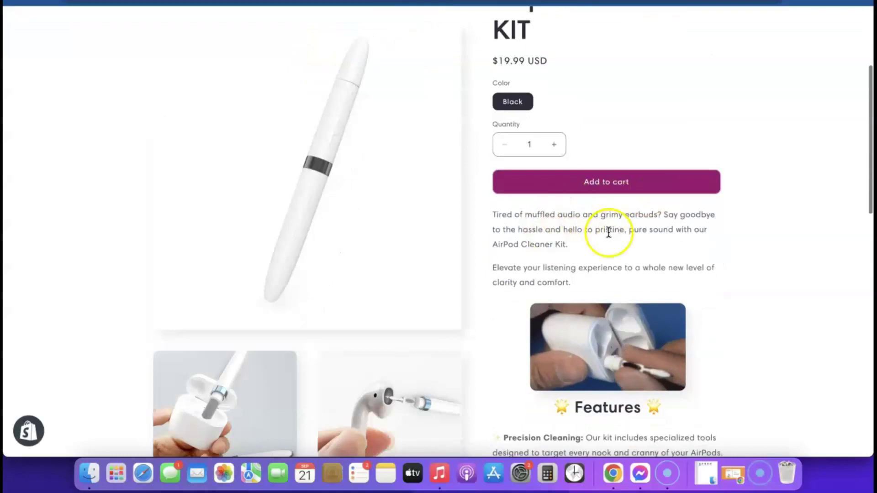
scroll(608, 231, up, 5)
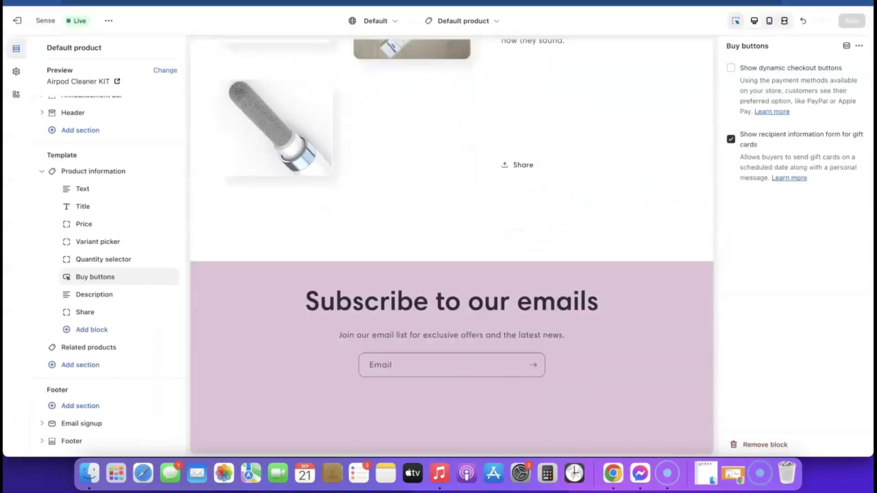
Step: Switch to the Home page template and select its Image with text banner section
scroll(525, 183, up, 10)
scroll(524, 180, up, 5)
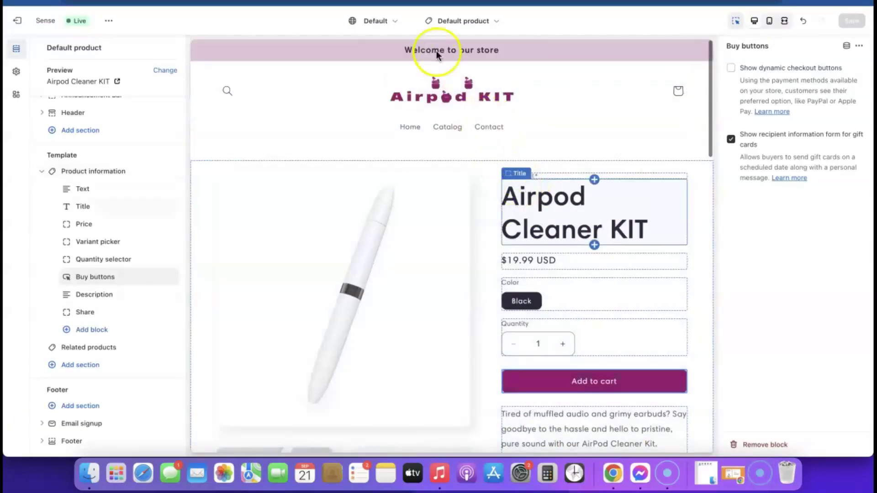
click(495, 21)
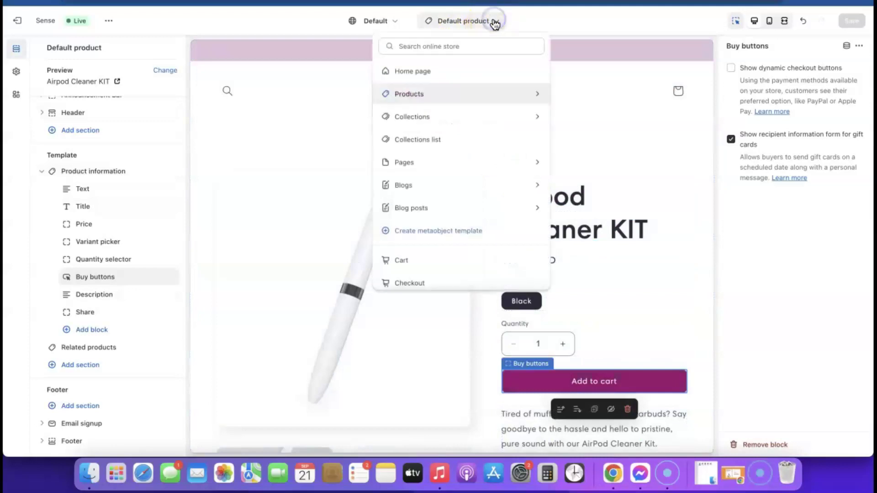
click(417, 72)
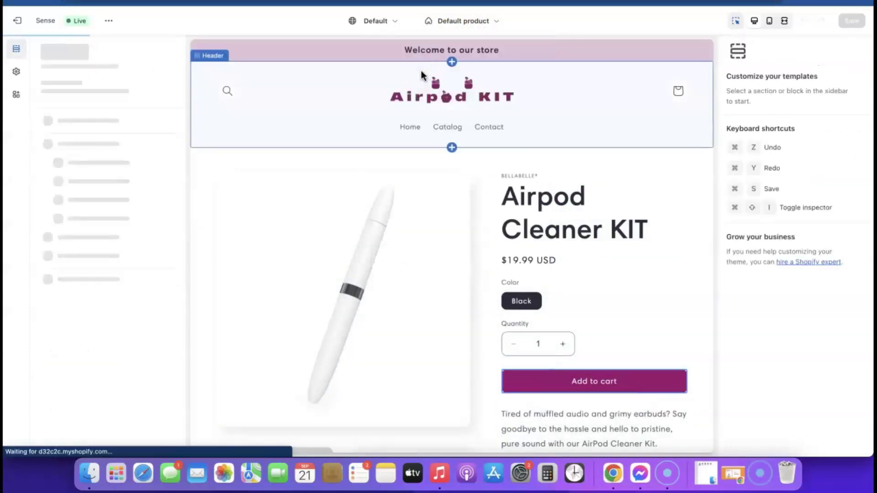
scroll(560, 196, down, 10)
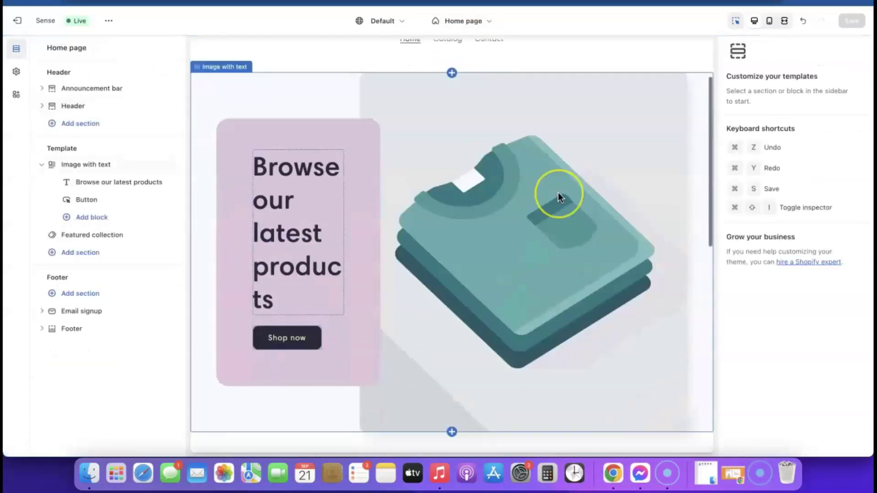
scroll(558, 196, down, 3)
scroll(557, 195, up, 15)
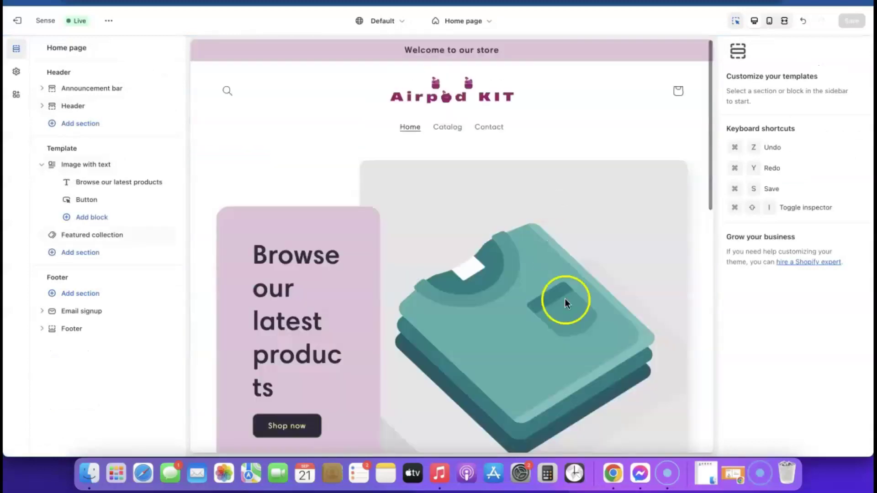
scroll(567, 274, down, 5)
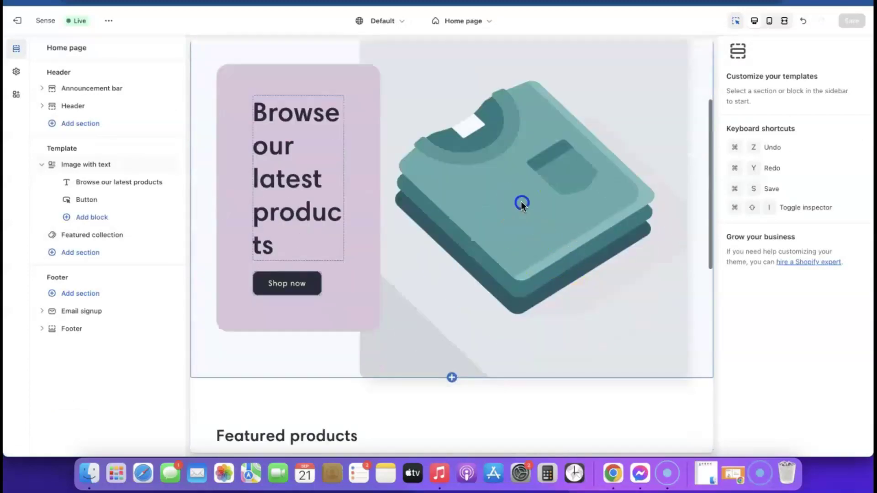
click(521, 202)
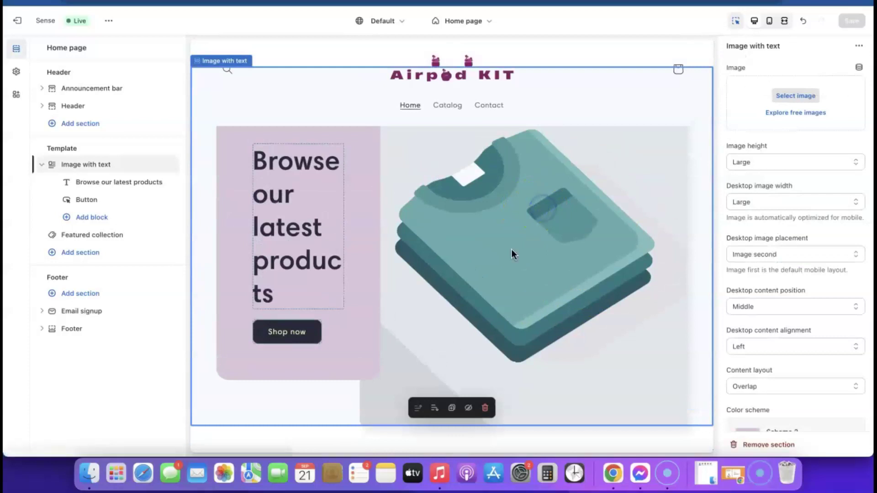
Step: Replace the banner image with the free Phones & Cases photo woman-checking-phone-and-relaxing, then save
click(796, 113)
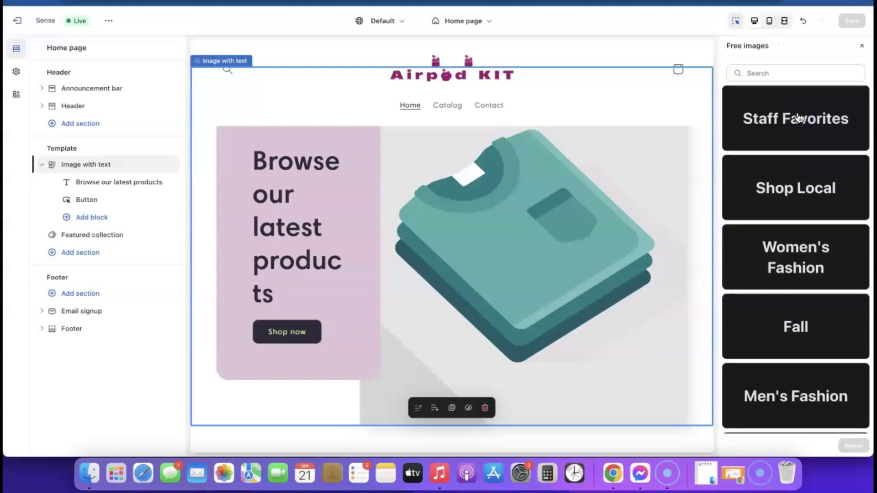
scroll(809, 179, down, 15)
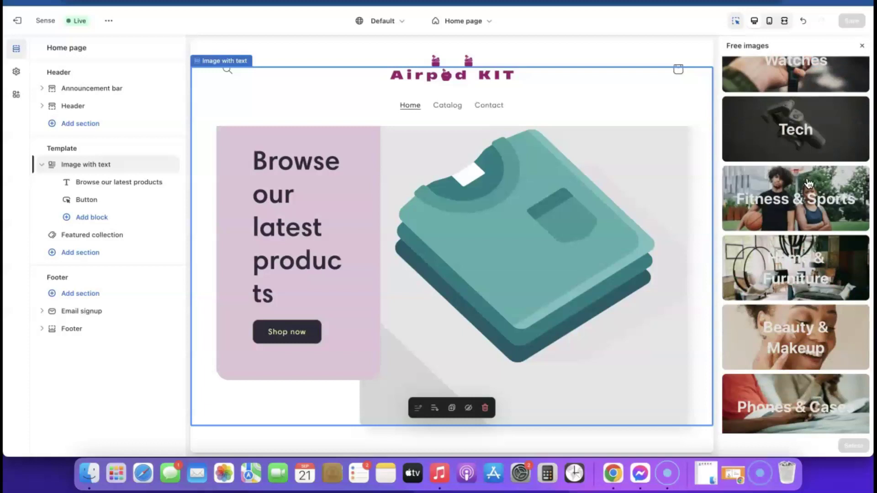
scroll(808, 188, down, 5)
click(802, 194)
click(749, 109)
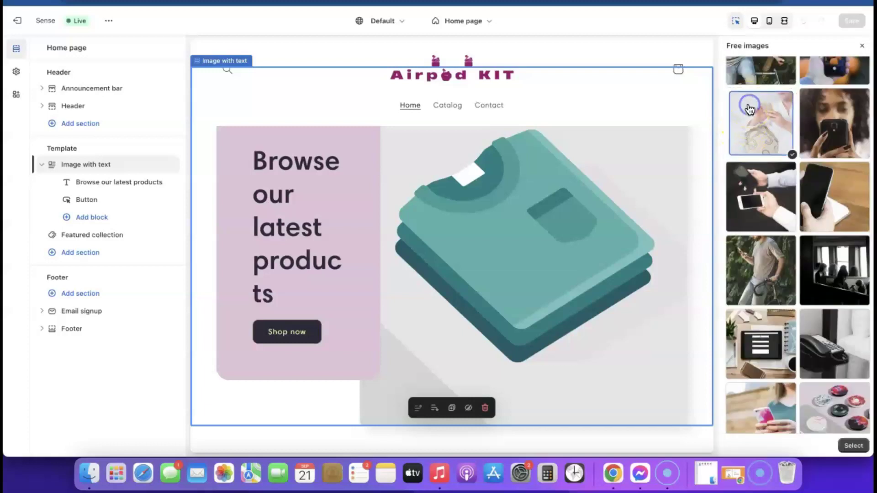
click(521, 292)
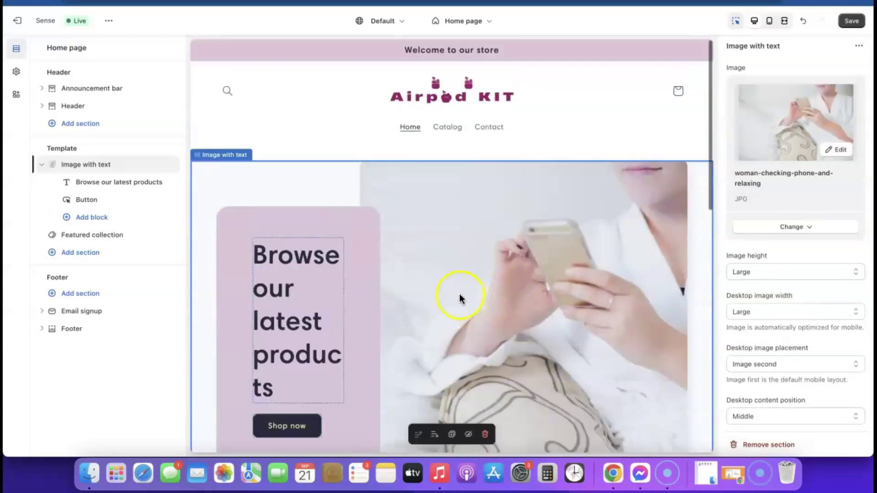
click(851, 22)
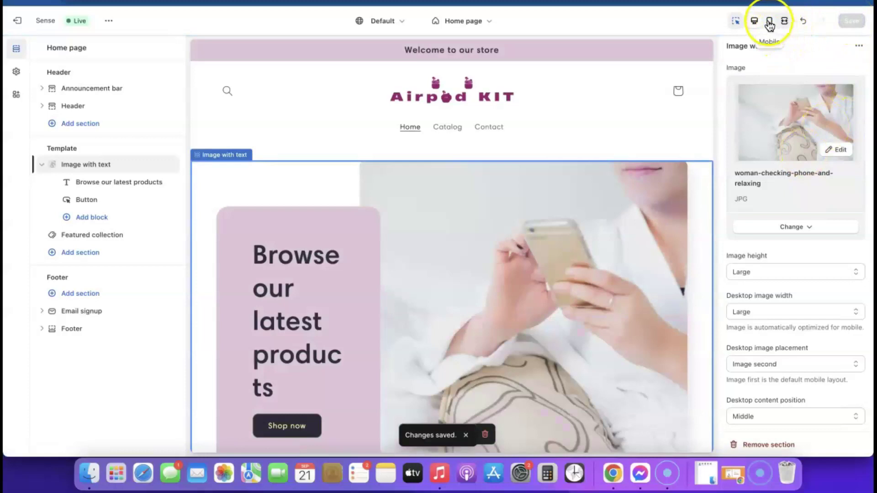
click(770, 22)
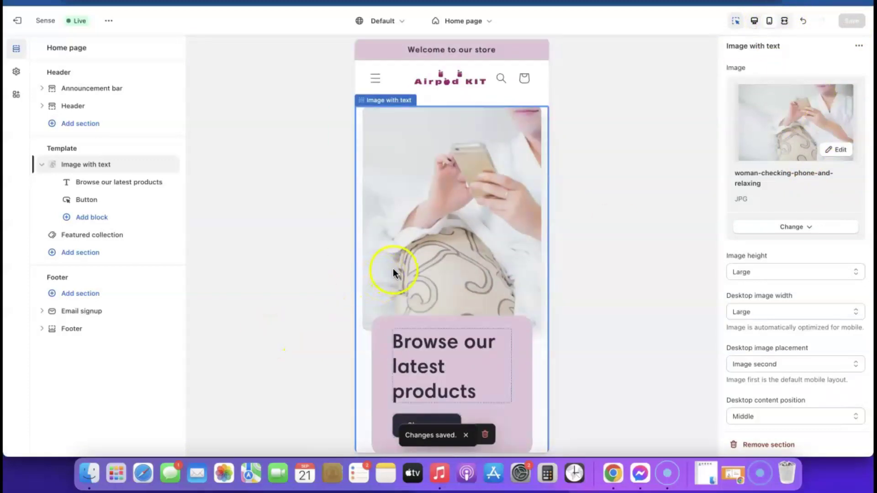
scroll(451, 199, down, 5)
scroll(439, 237, up, 1)
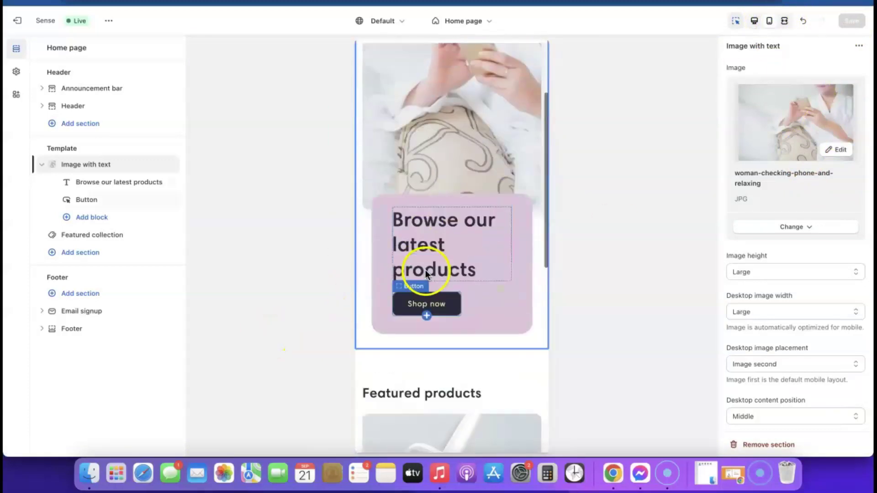
scroll(423, 272, up, 3)
scroll(448, 209, down, 5)
scroll(448, 209, down, 5)
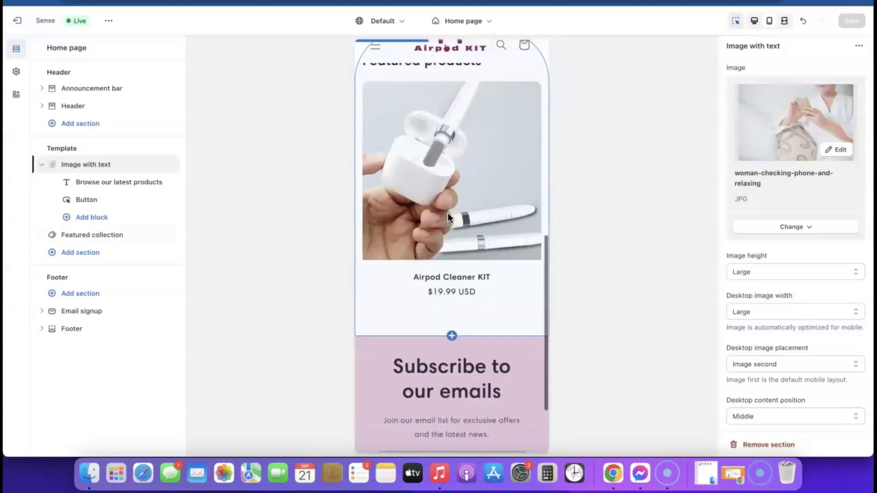
scroll(447, 212, up, 10)
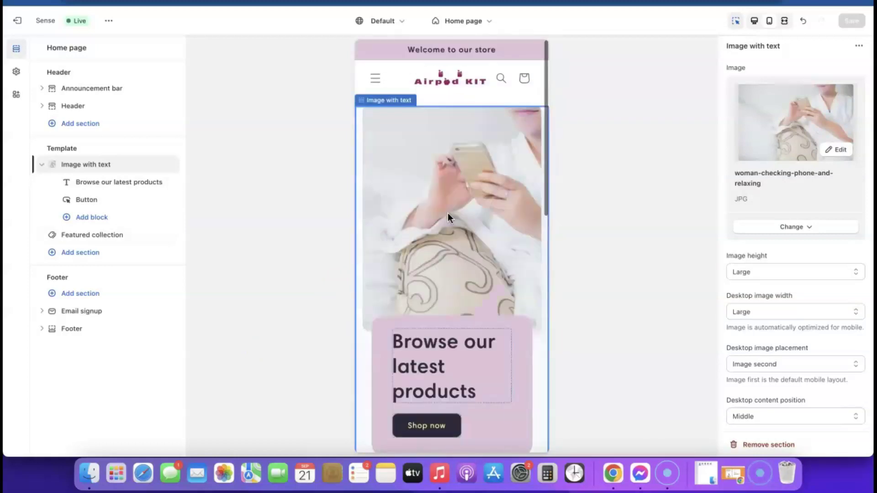
click(755, 21)
scroll(360, 248, down, 4)
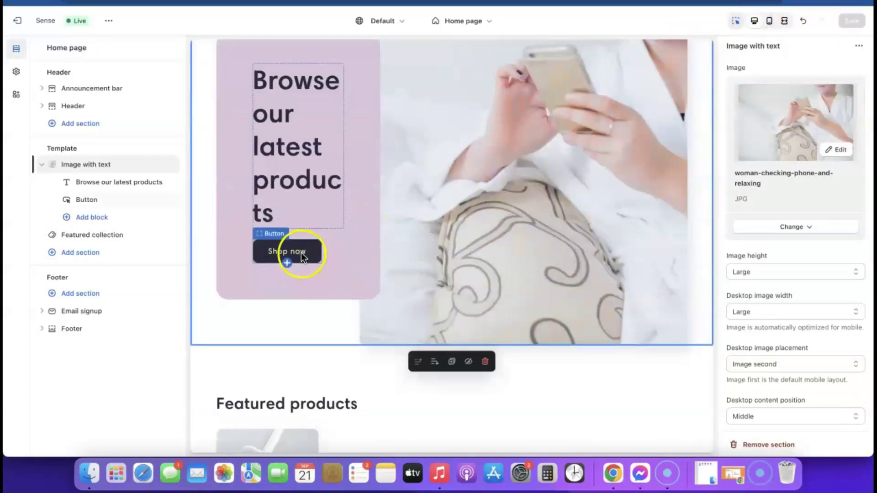
scroll(395, 259, down, 6)
scroll(395, 260, up, 3)
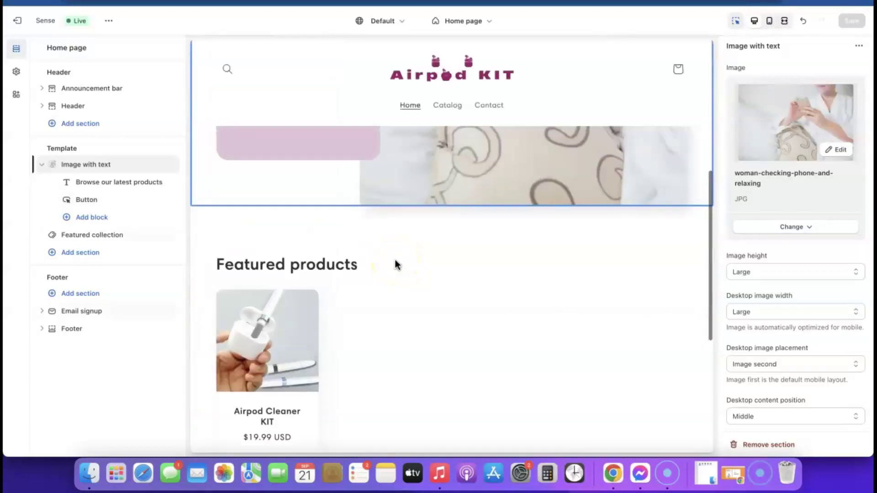
scroll(392, 261, down, 3)
click(295, 239)
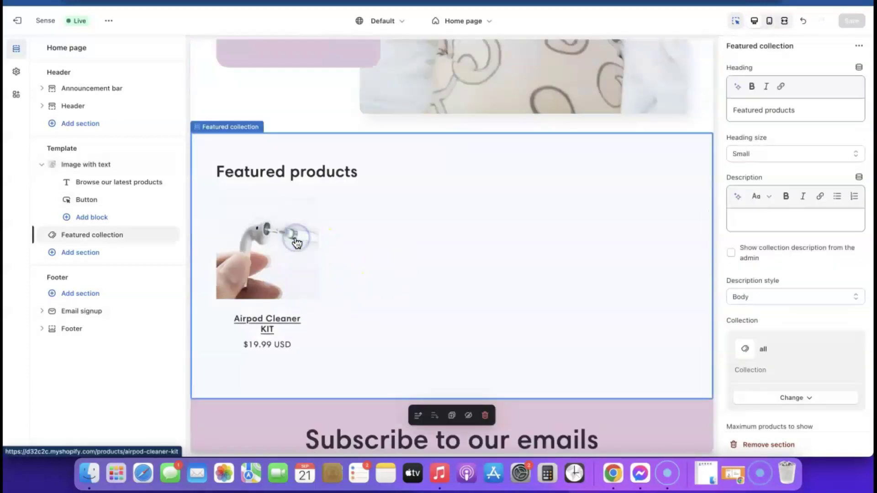
click(281, 240)
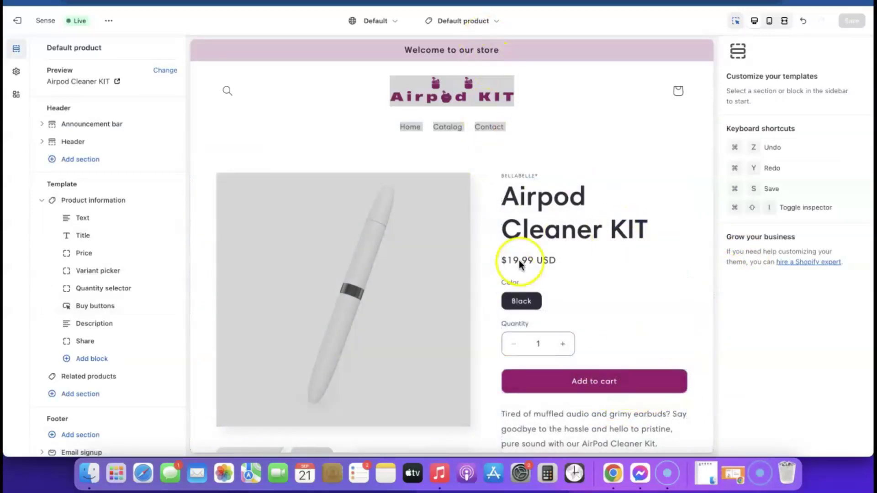
click(487, 18)
click(404, 72)
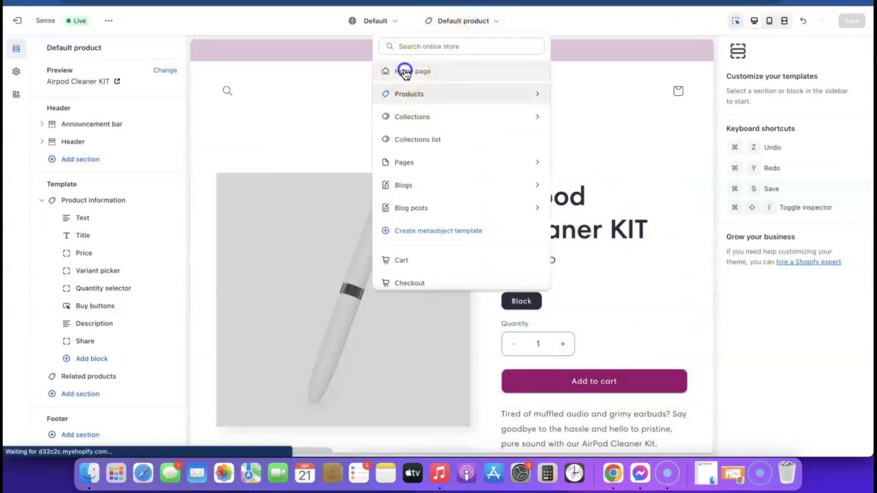
scroll(371, 220, down, 10)
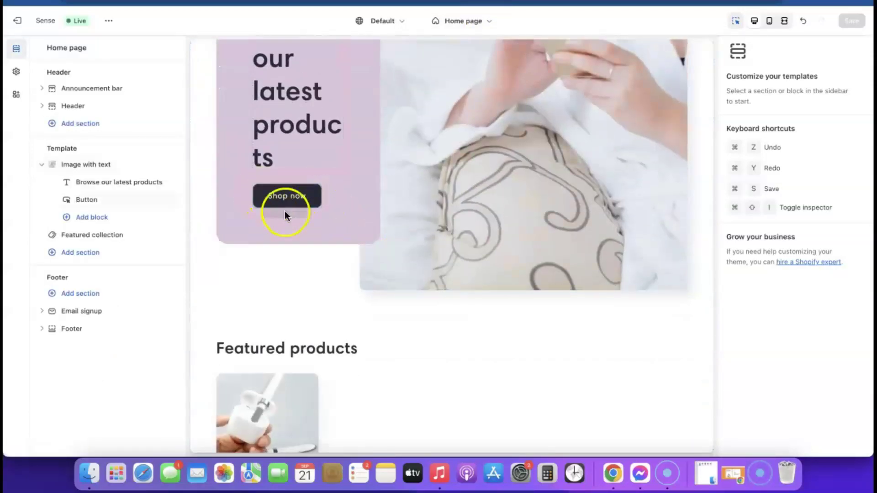
scroll(284, 211, up, 5)
scroll(287, 199, up, 2)
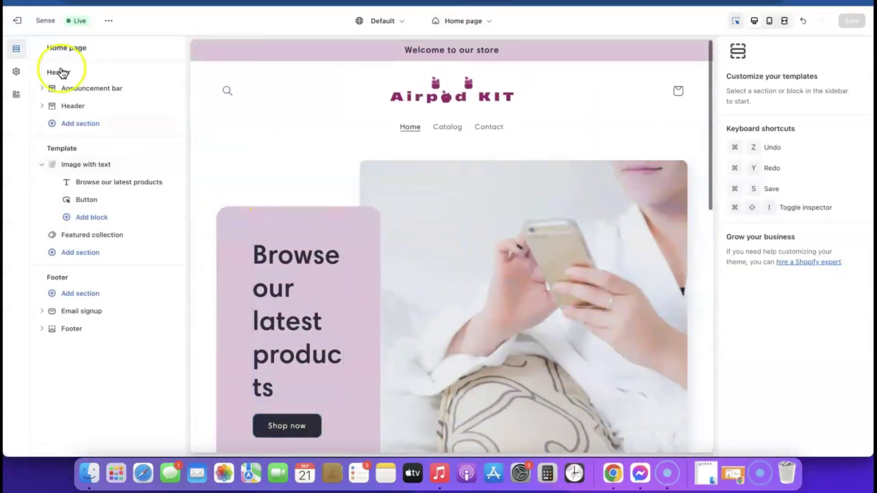
Step: Set Scheme 2's solid button background to magenta #9B046F and save the theme
click(16, 72)
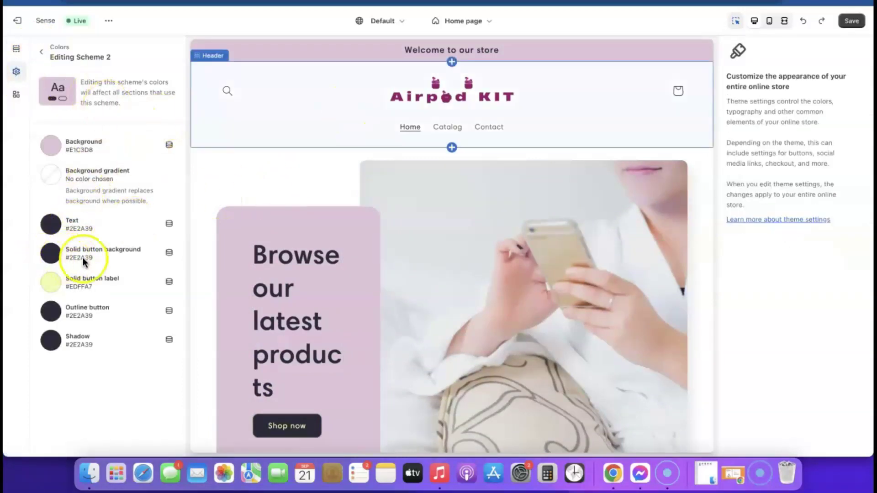
click(53, 257)
click(54, 258)
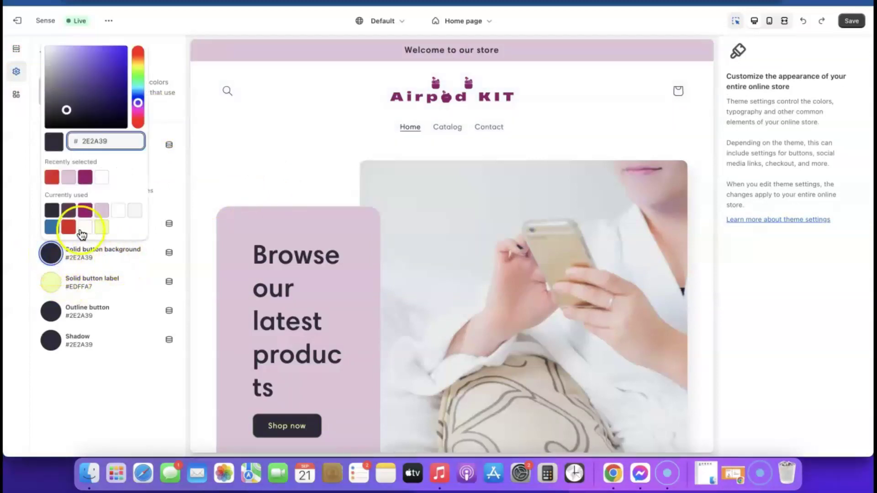
click(85, 178)
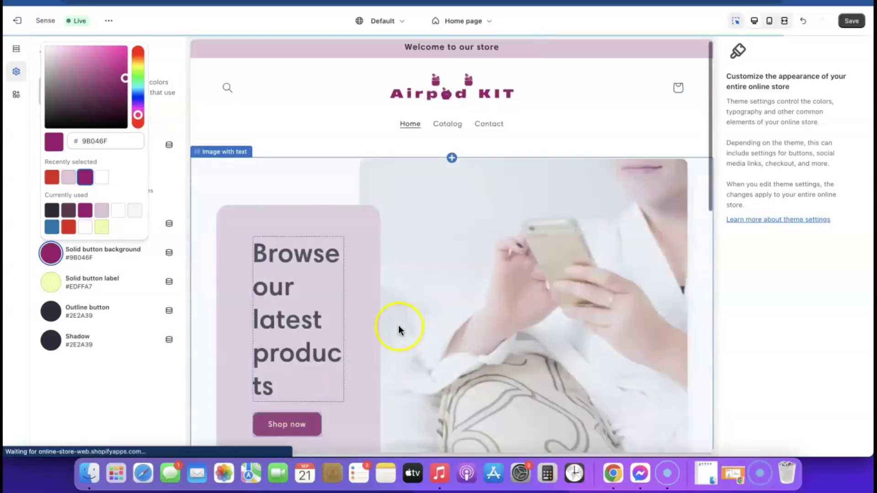
click(852, 22)
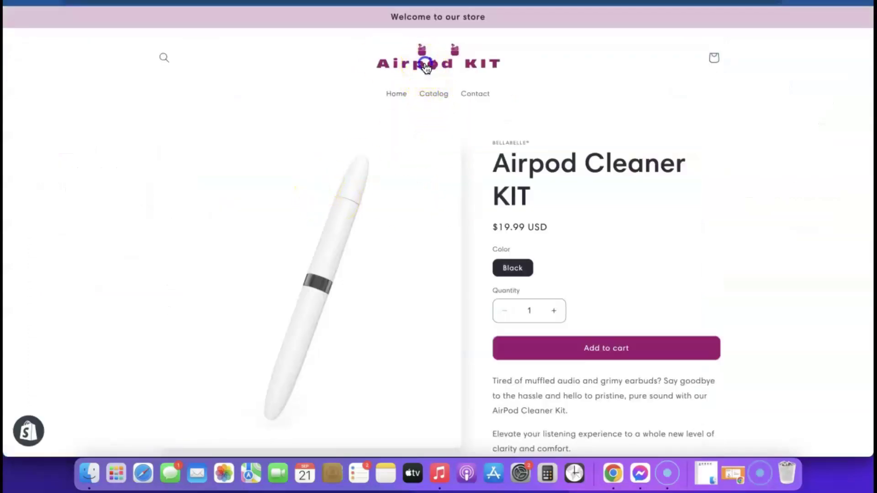
Step: Review the store home page preview, then exit to the admin Themes page
click(425, 67)
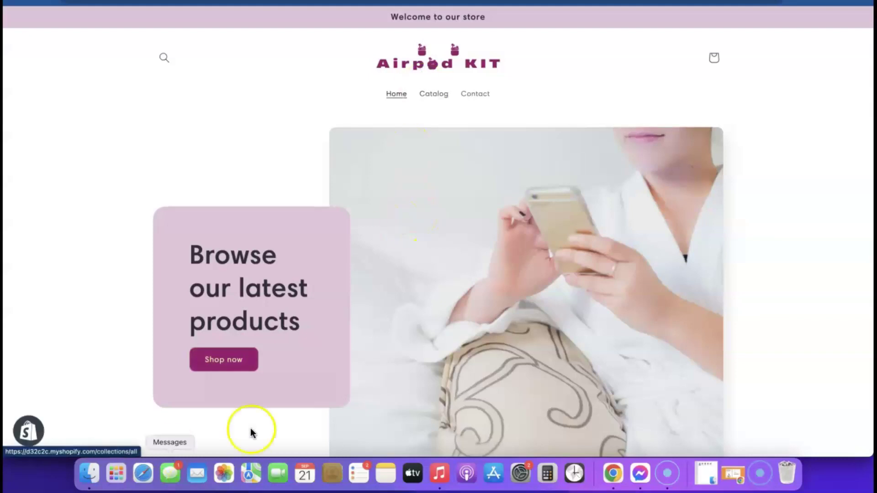
scroll(483, 311, down, 1)
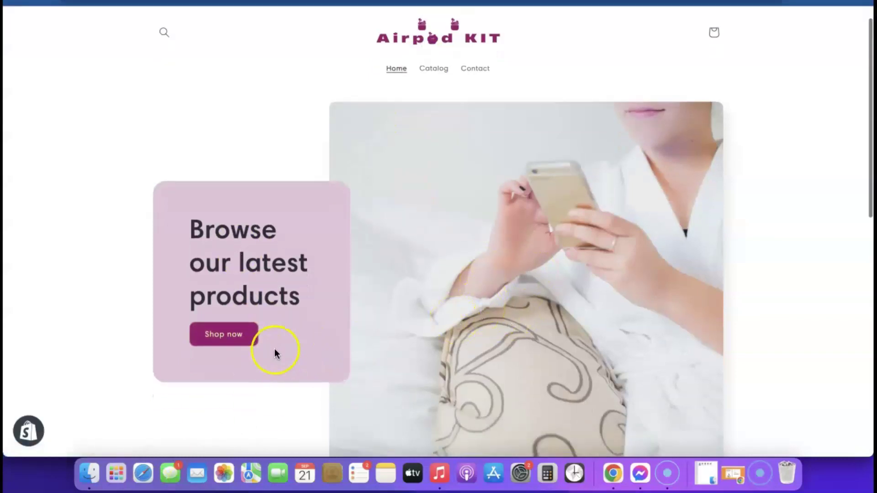
scroll(538, 292, down, 10)
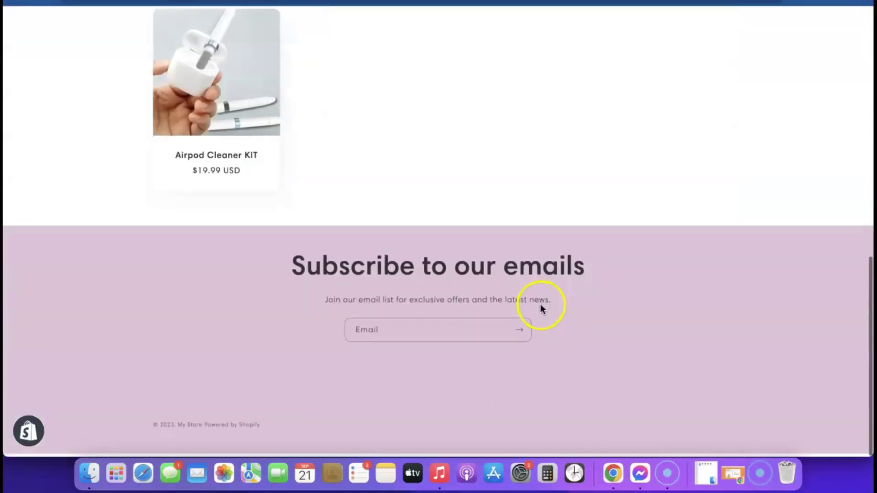
scroll(540, 325, up, 10)
scroll(540, 325, down, 10)
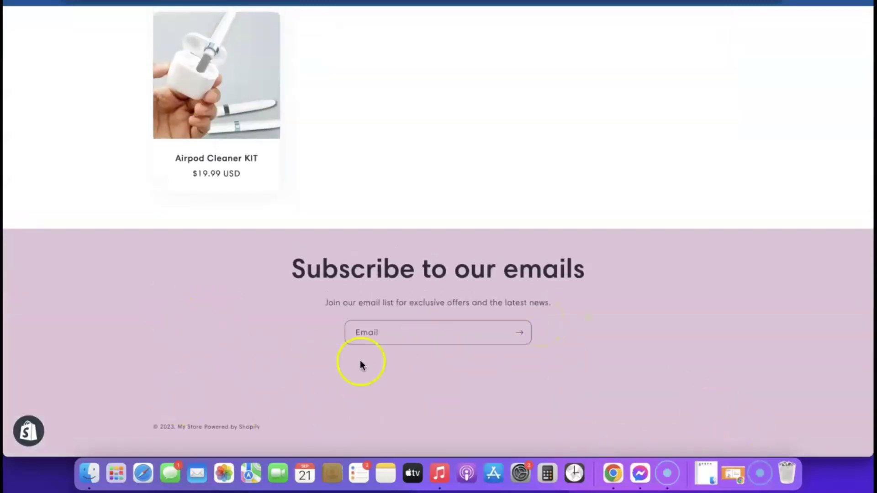
scroll(214, 325, up, 10)
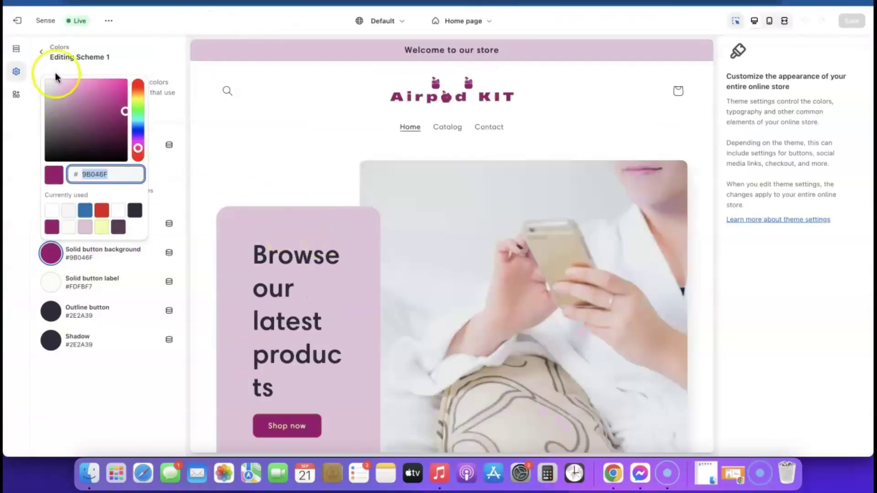
click(22, 23)
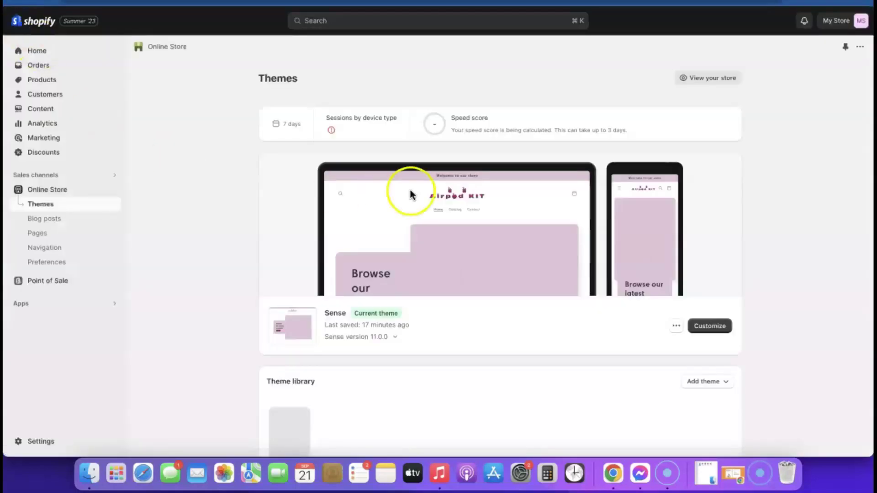
Step: Go to Settings > Policies to show the empty written return and refund policy
click(33, 437)
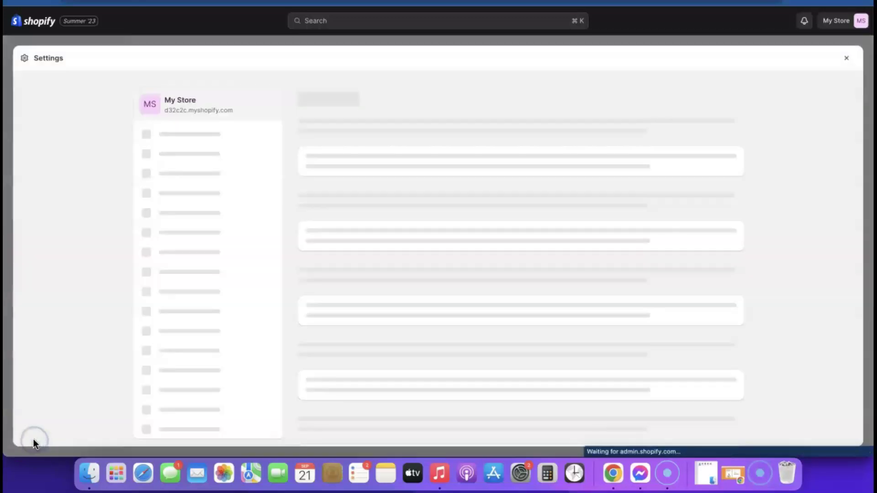
scroll(197, 150, down, 1)
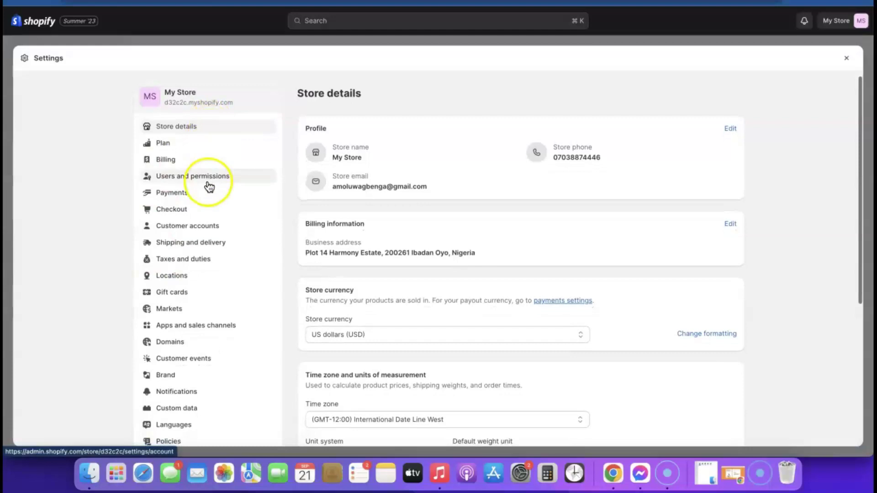
scroll(209, 187, down, 1)
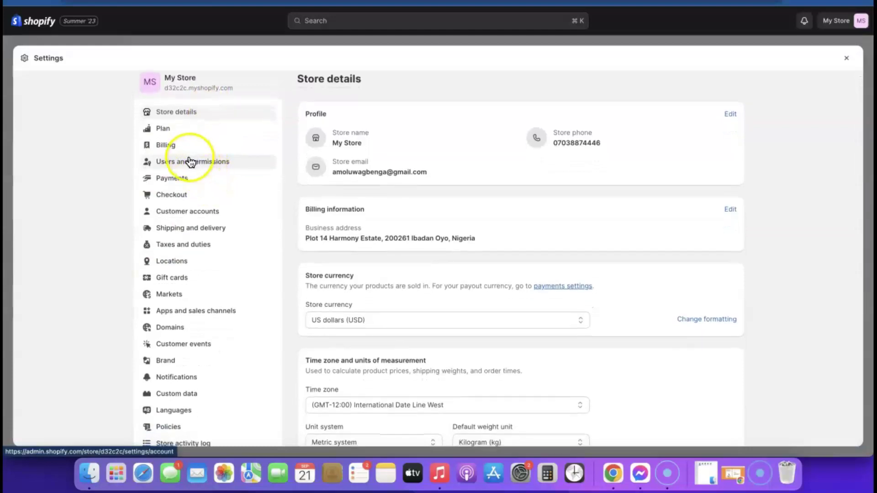
scroll(190, 161, down, 2)
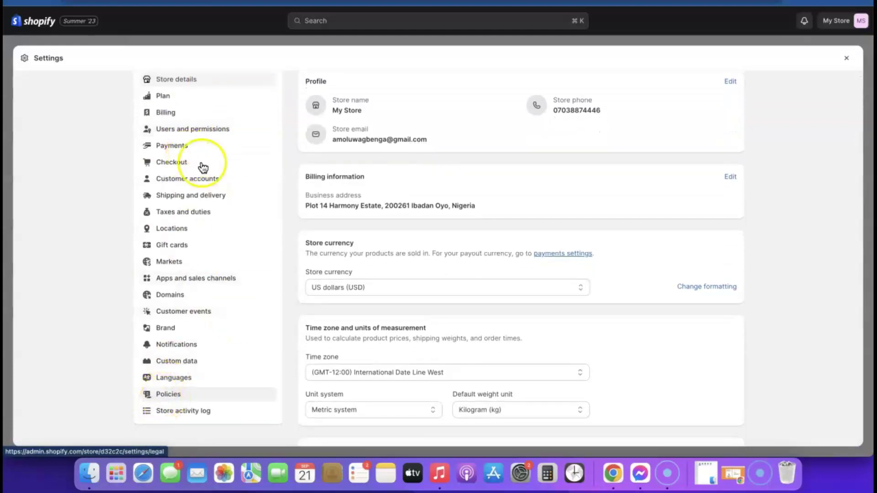
click(164, 394)
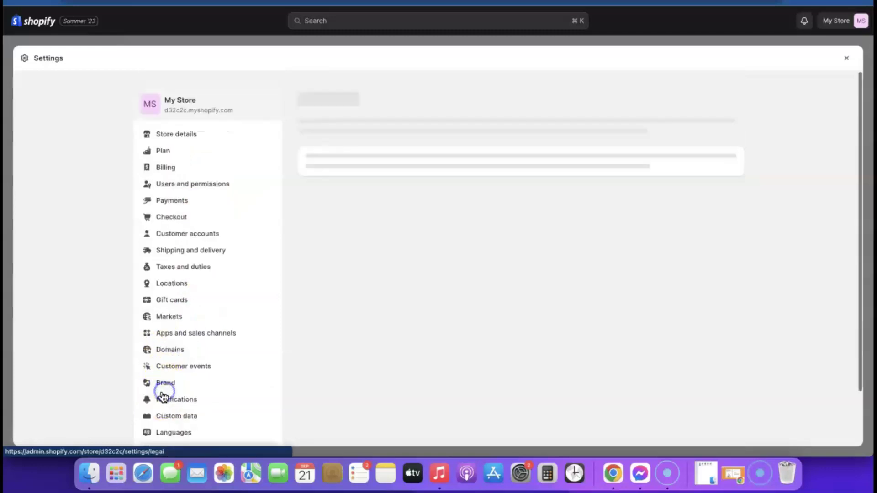
scroll(391, 149, down, 3)
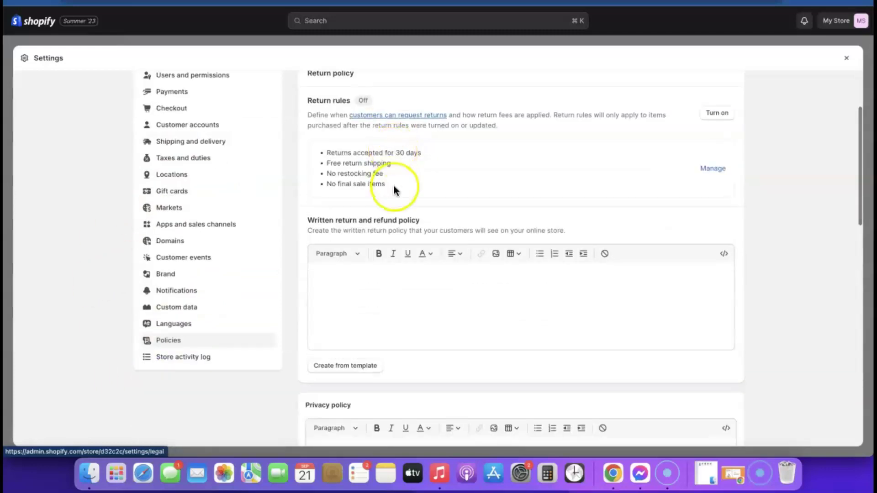
scroll(393, 188, up, 3)
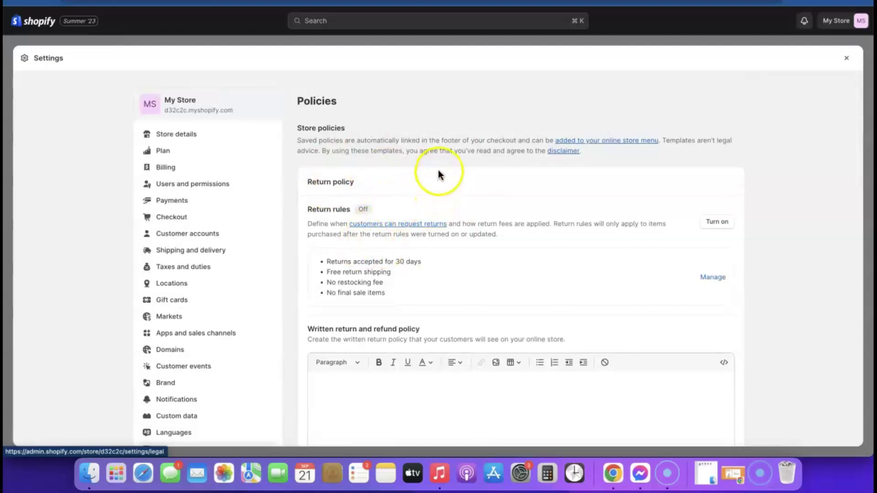
scroll(403, 307, down, 3)
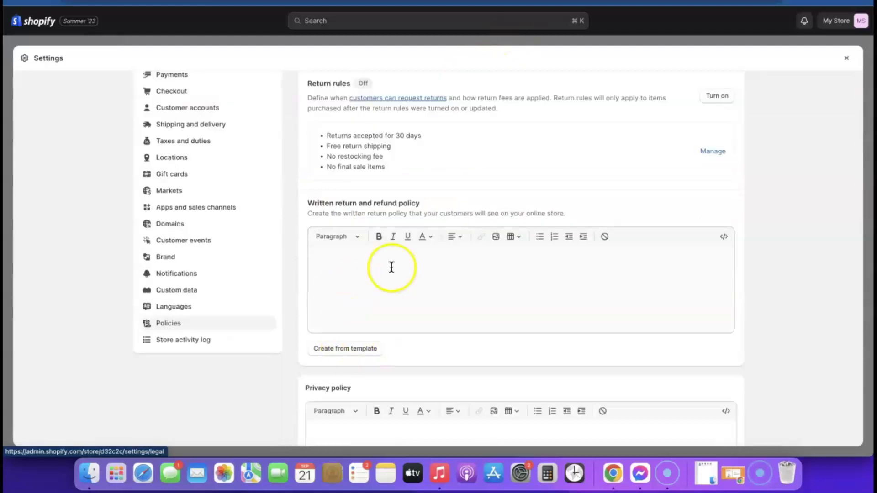
Step: Generate the return and refund policy from template and review its 30-day returns, exchanges and refunds text
click(341, 349)
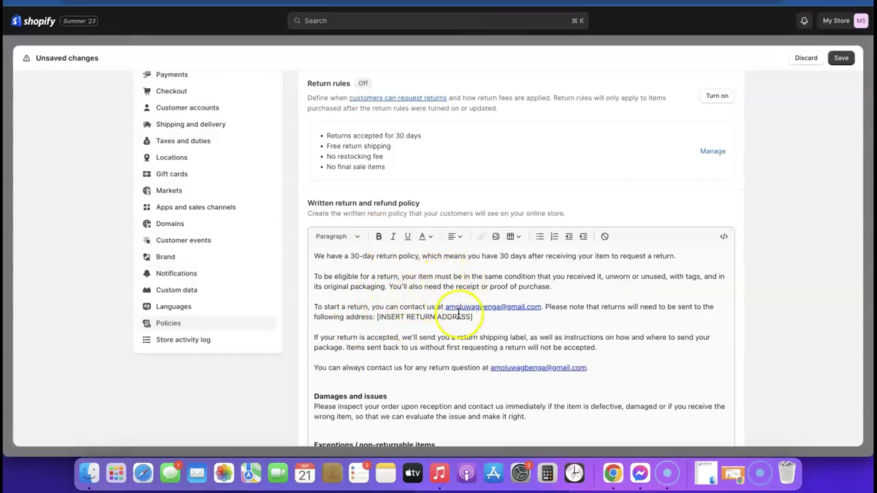
scroll(470, 318, down, 10)
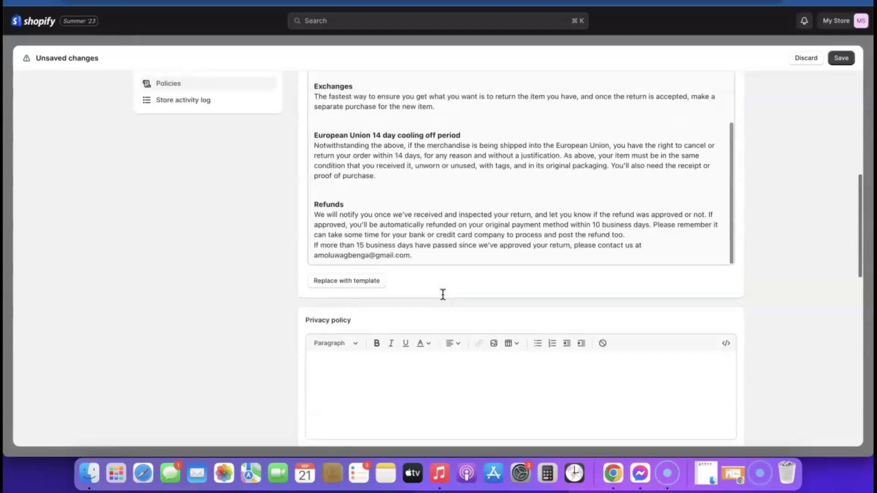
scroll(448, 193, up, 10)
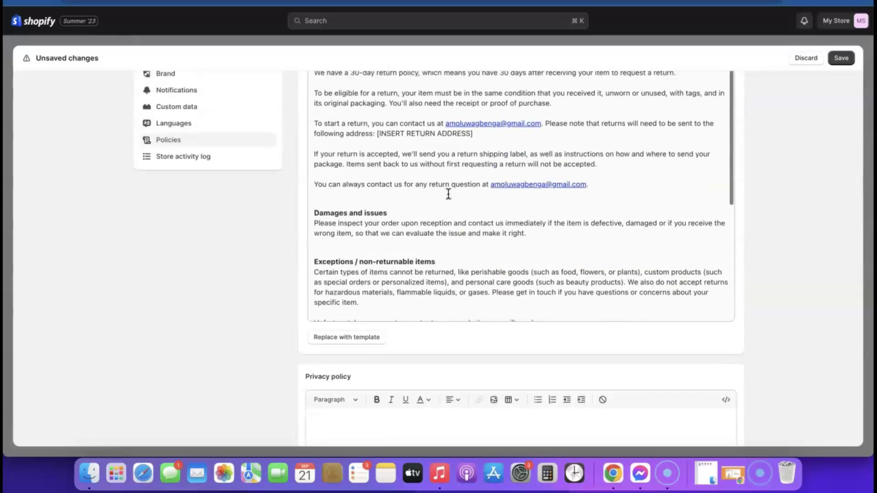
scroll(448, 193, up, 2)
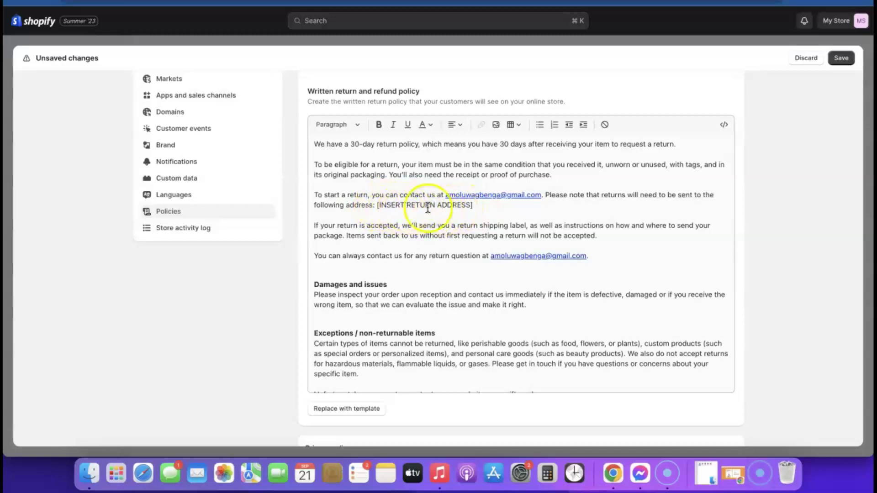
scroll(463, 215, down, 4)
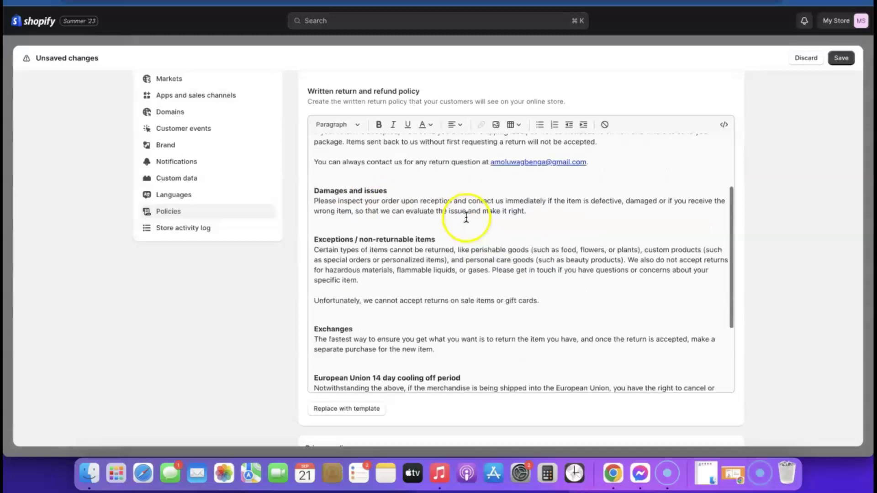
scroll(718, 265, down, 10)
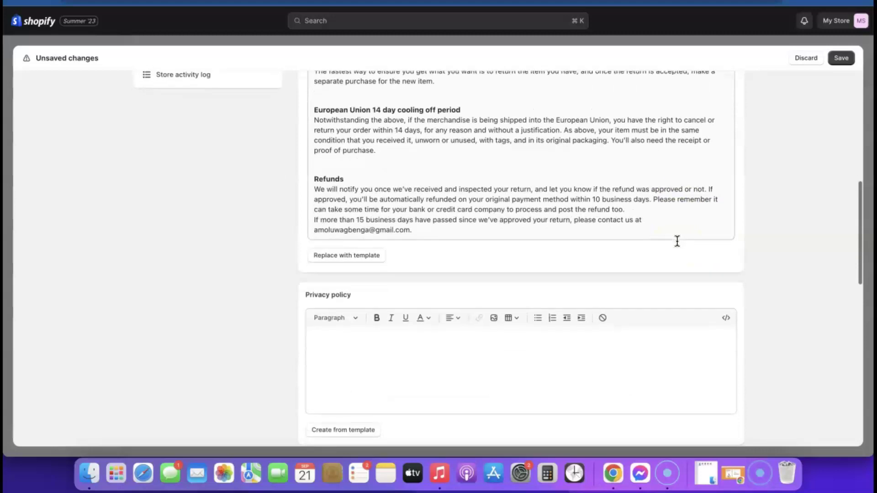
scroll(669, 258, down, 6)
scroll(447, 172, up, 2)
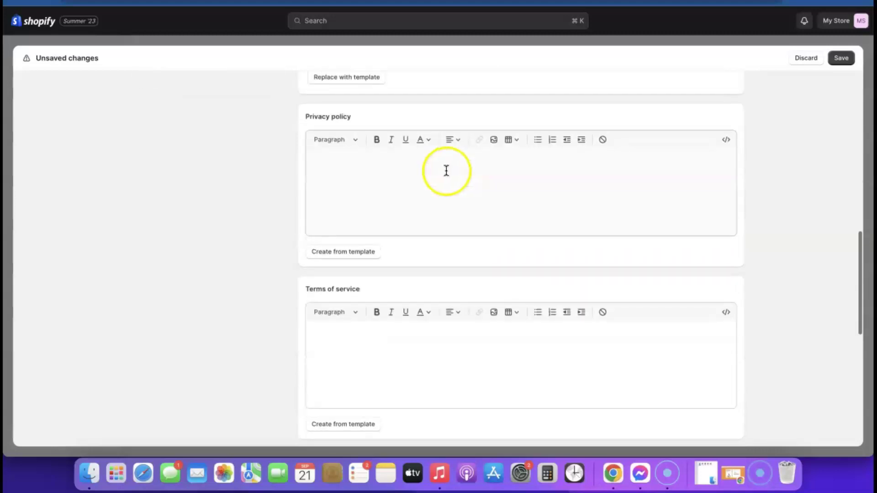
Step: Fill the privacy policy with Shopify's template text and review it
click(338, 253)
scroll(571, 234, up, 2)
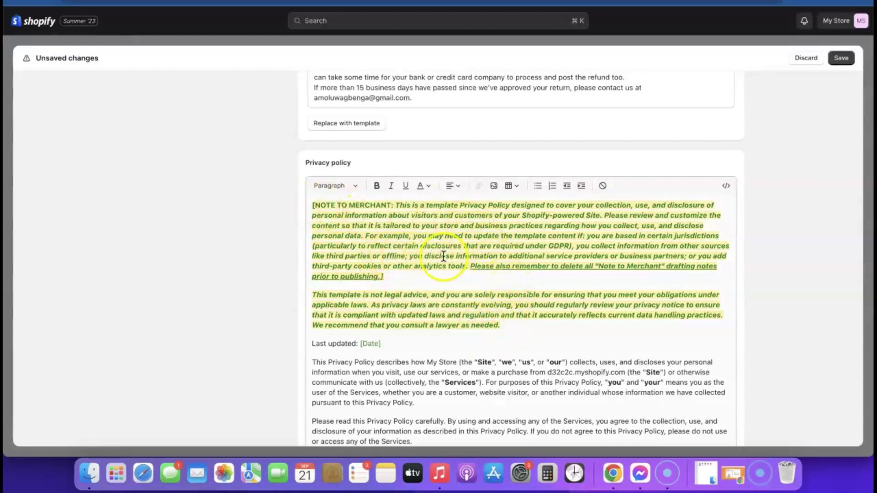
scroll(443, 255, down, 15)
scroll(746, 220, down, 8)
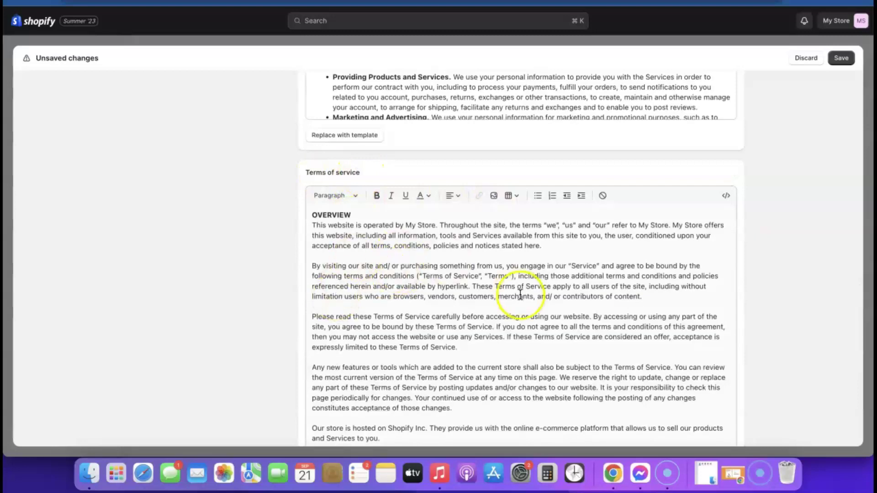
scroll(520, 295, down, 20)
scroll(520, 294, down, 15)
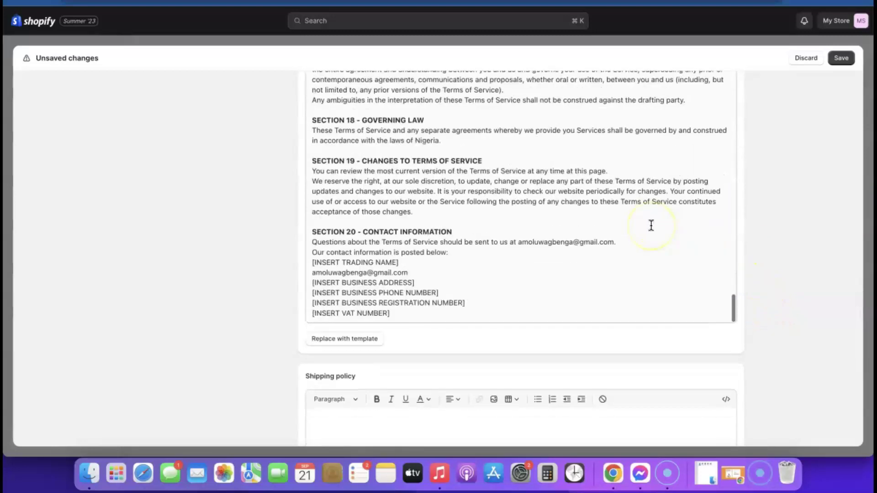
scroll(651, 225, down, 6)
scroll(649, 224, up, 4)
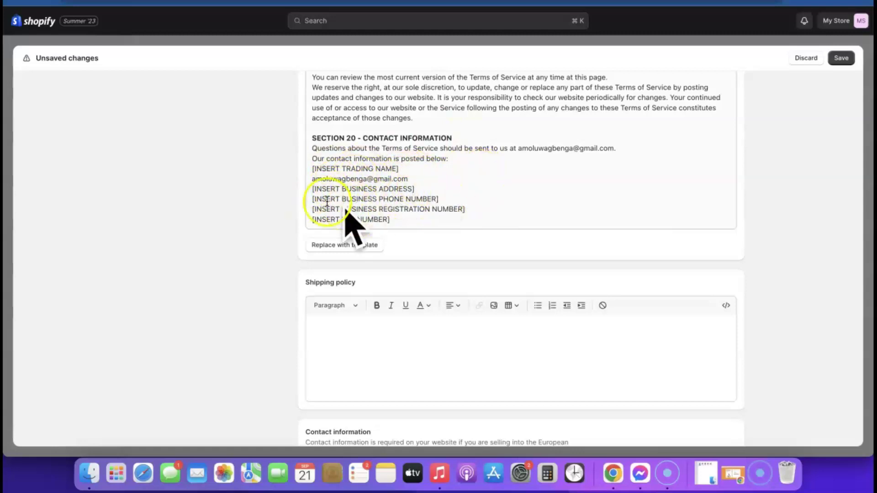
scroll(591, 197, down, 2)
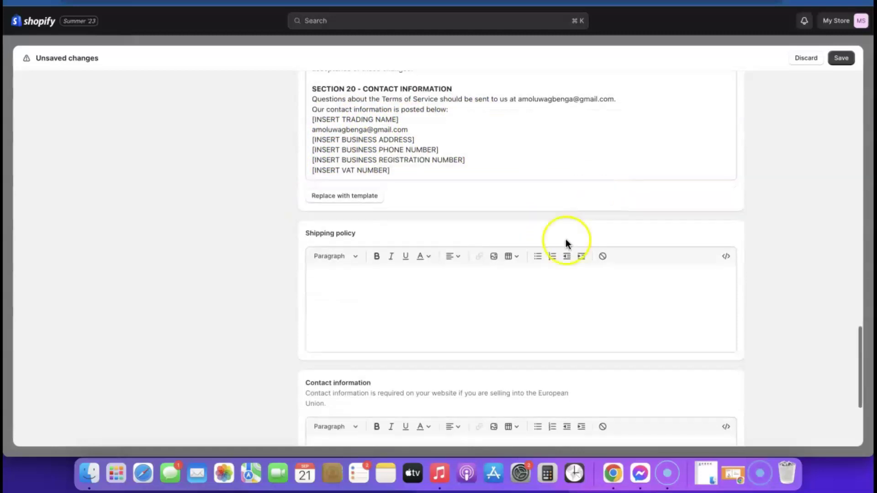
Step: Start editing the empty shipping policy
click(397, 297)
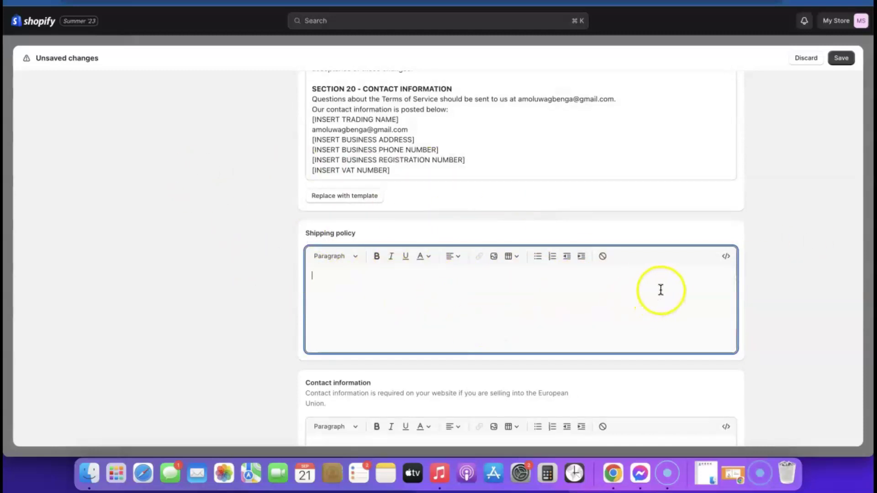
scroll(660, 290, down, 5)
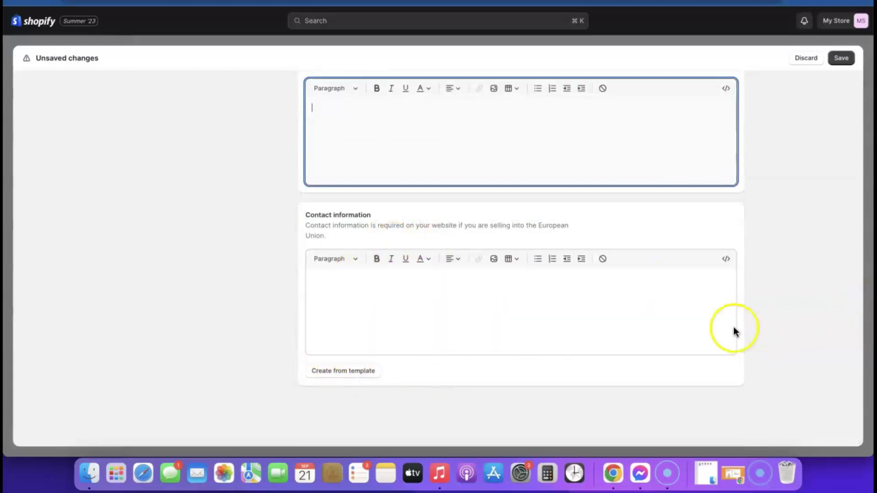
scroll(733, 327, up, 3)
scroll(733, 327, down, 3)
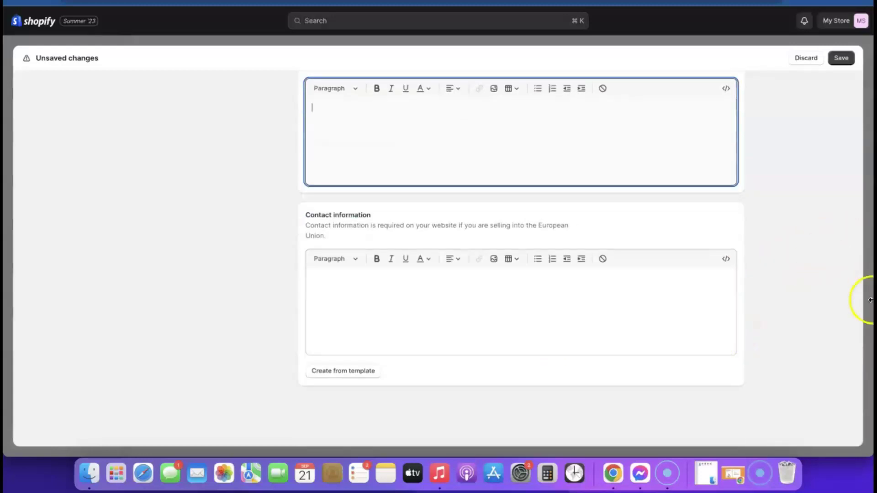
Step: Fill contact information with template fields and save all the store policies
click(521, 334)
text(Email: Phone: Address:)
scroll(556, 272, up, 15)
click(847, 61)
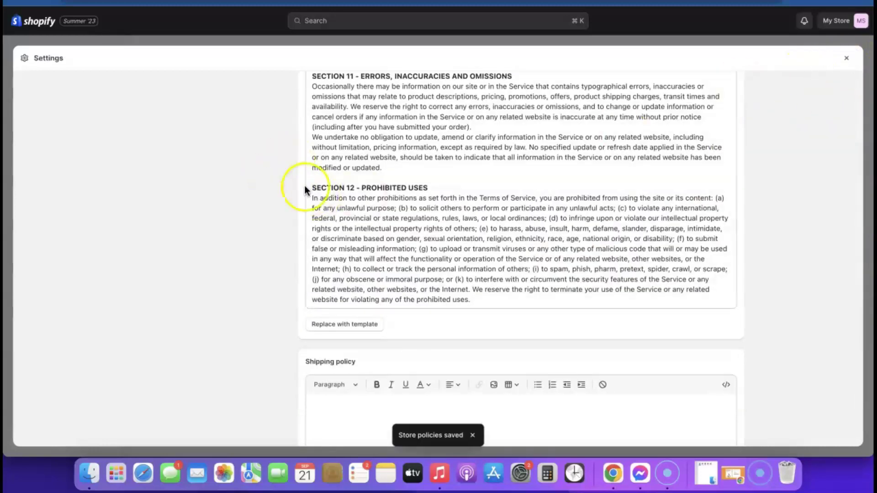
click(846, 58)
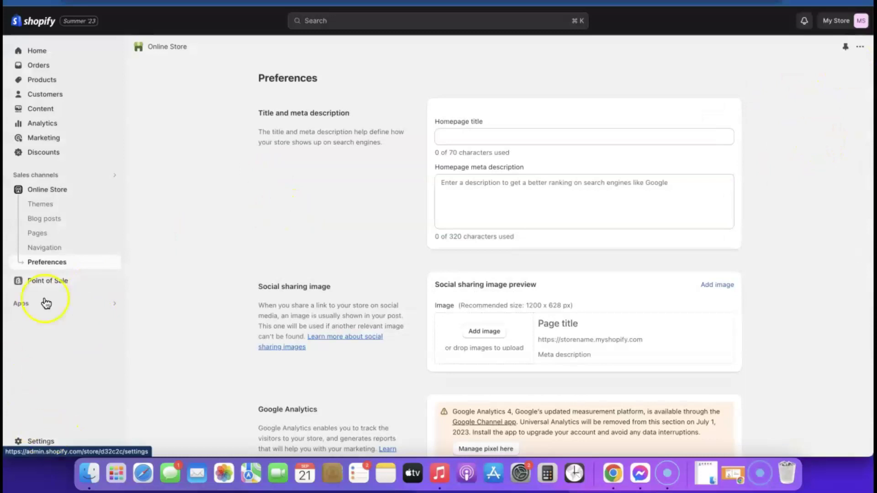
Step: In Navigation, add a Footer menu item linked to Policies > Privacy Policy
click(48, 250)
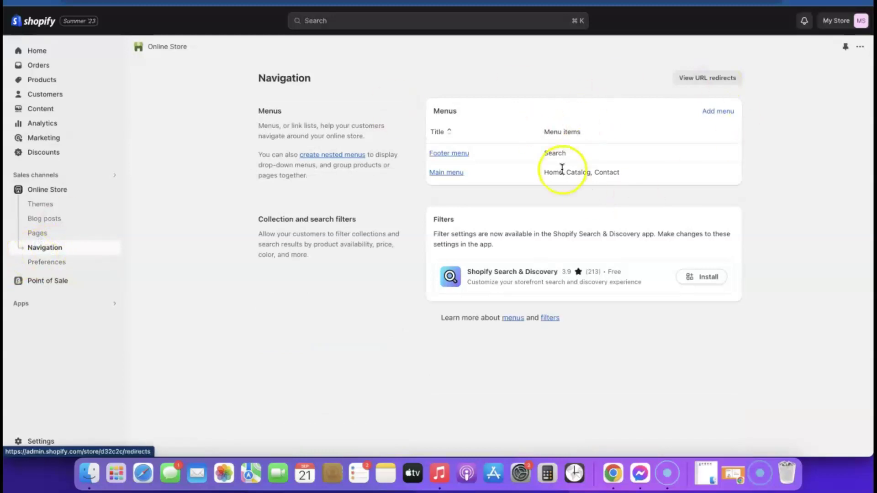
click(458, 156)
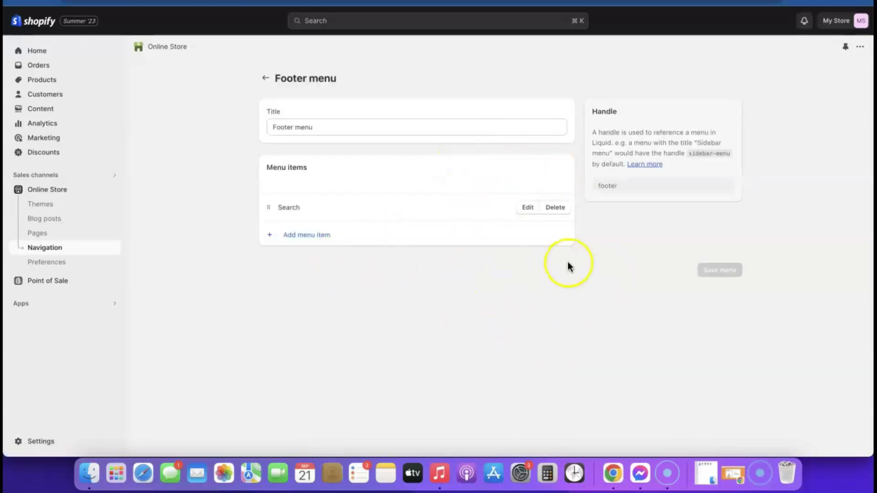
click(303, 235)
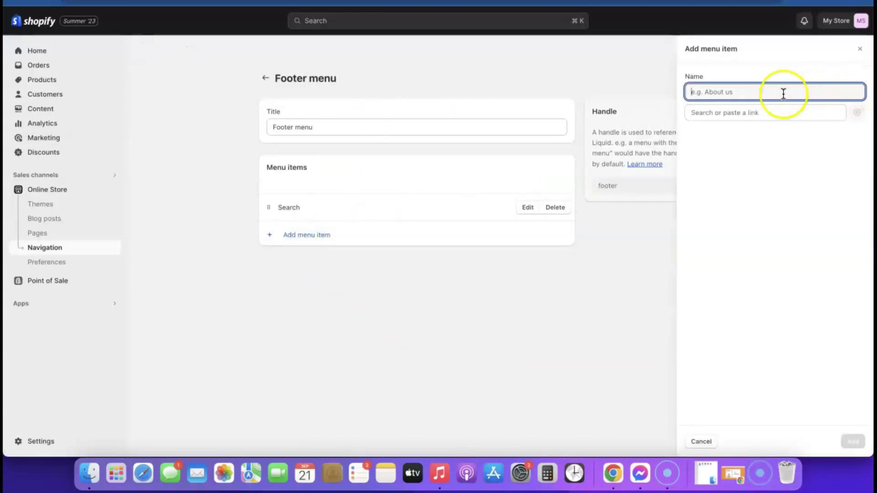
click(733, 117)
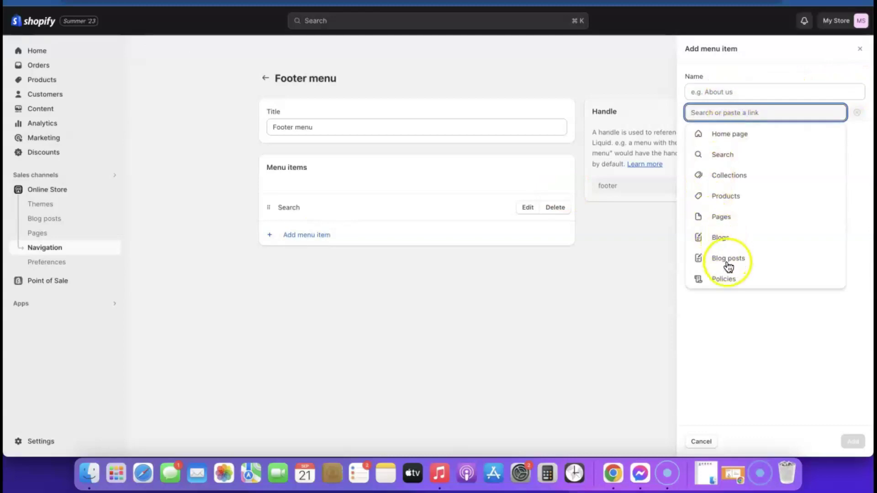
click(723, 279)
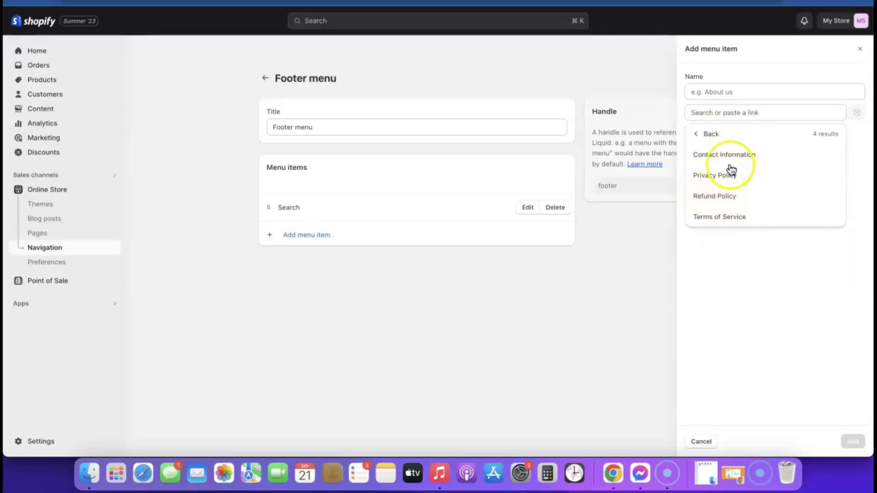
click(712, 174)
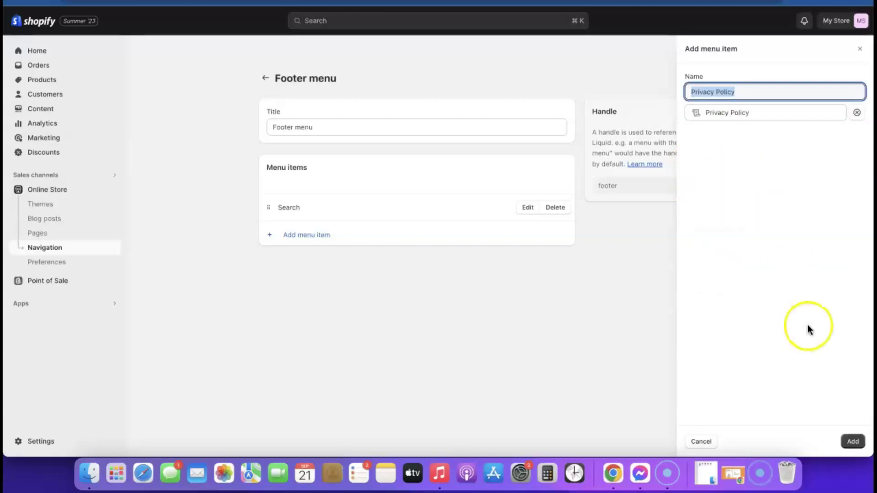
click(852, 441)
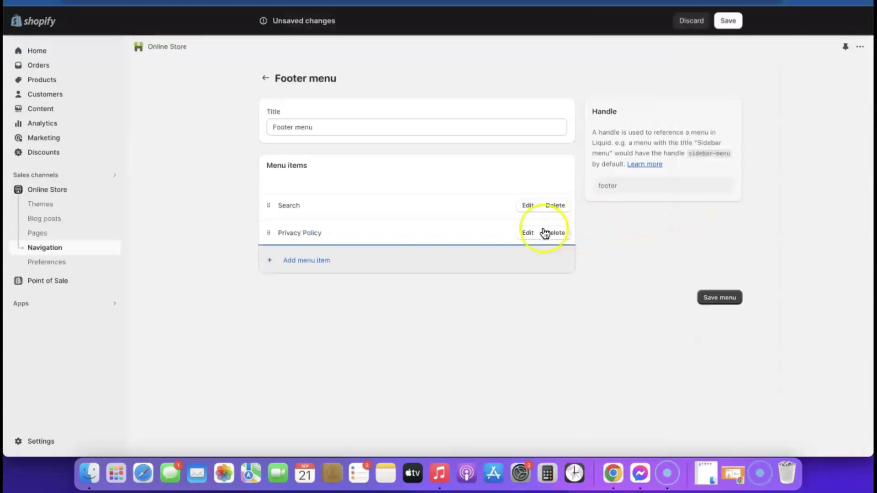
Step: Add Refund Policy and Terms of Service items to the Footer menu
click(292, 268)
click(717, 110)
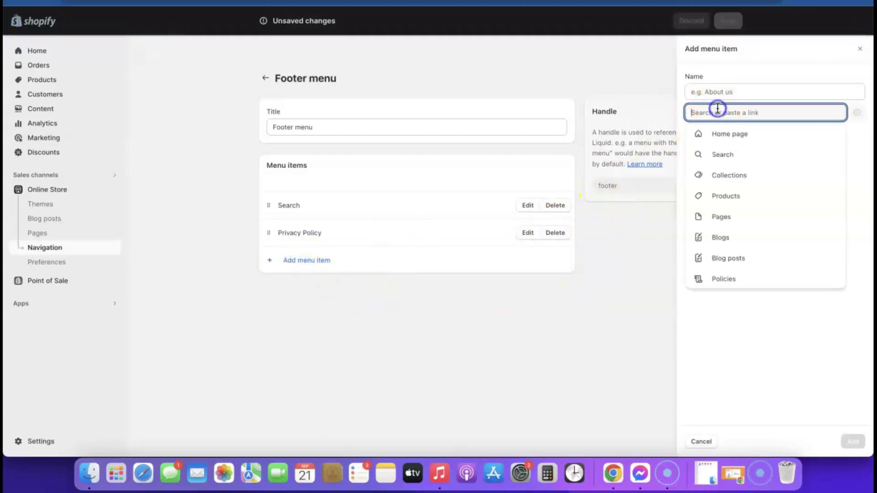
click(722, 279)
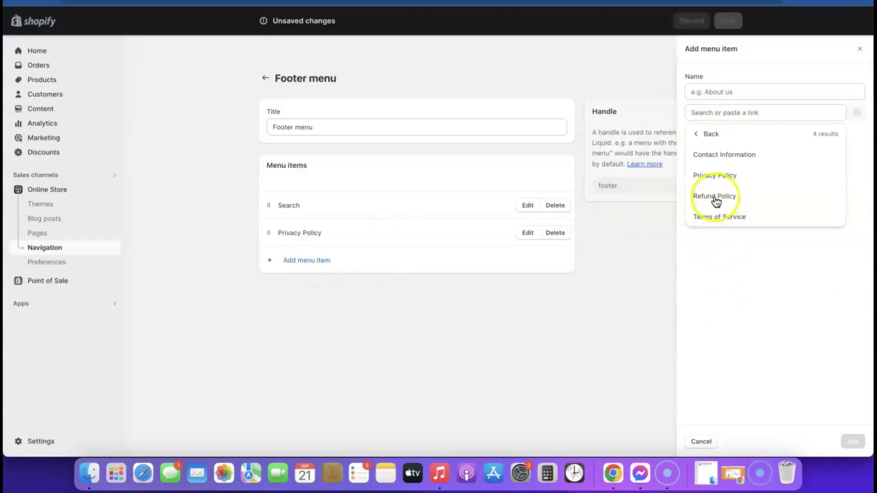
click(715, 197)
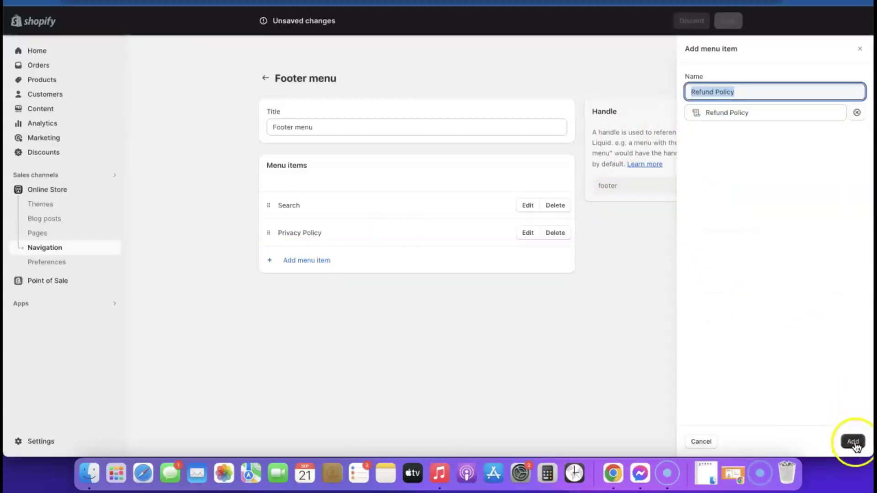
click(853, 442)
click(291, 288)
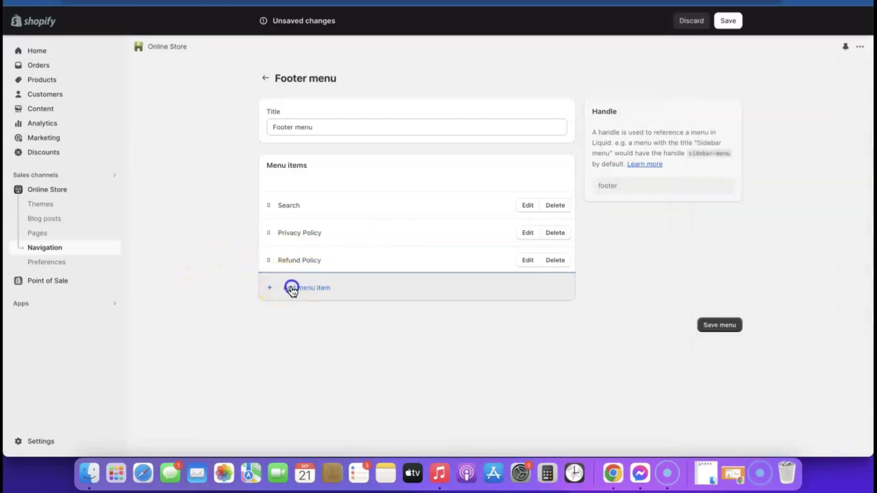
click(697, 113)
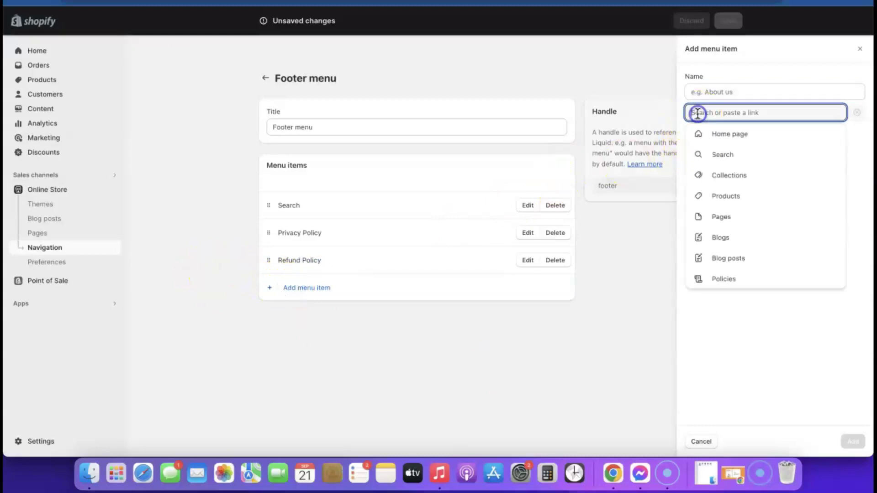
click(726, 280)
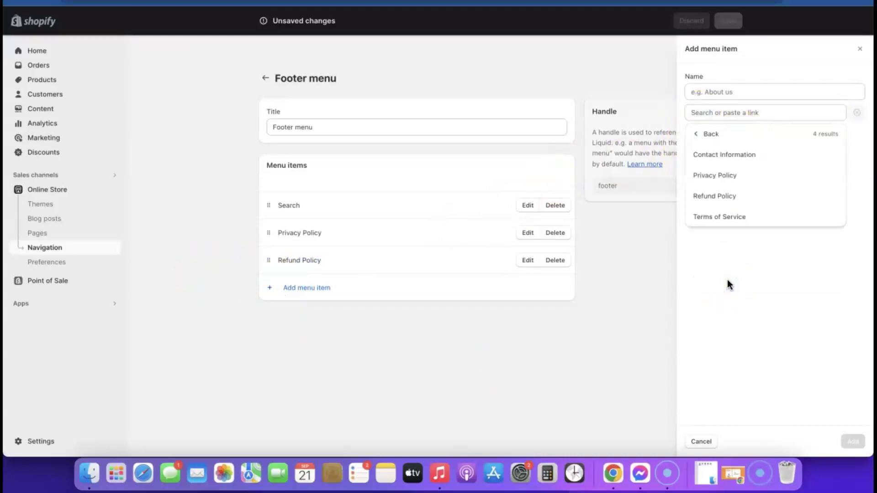
click(725, 216)
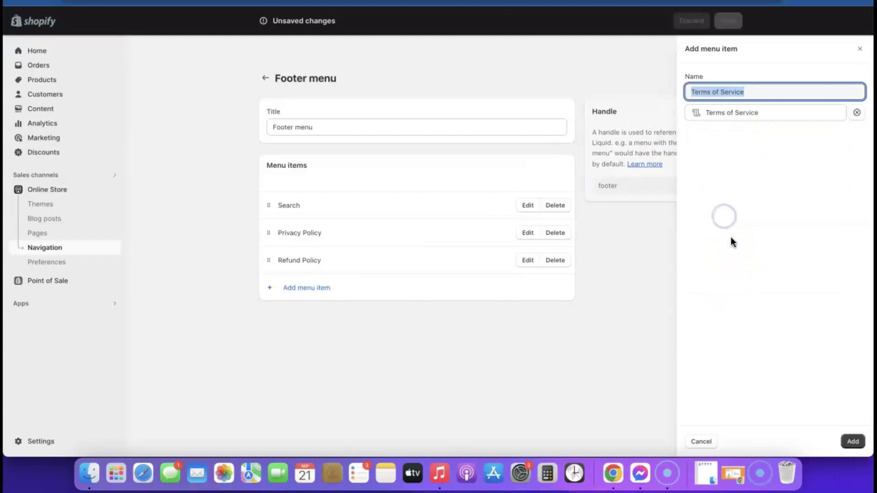
click(850, 441)
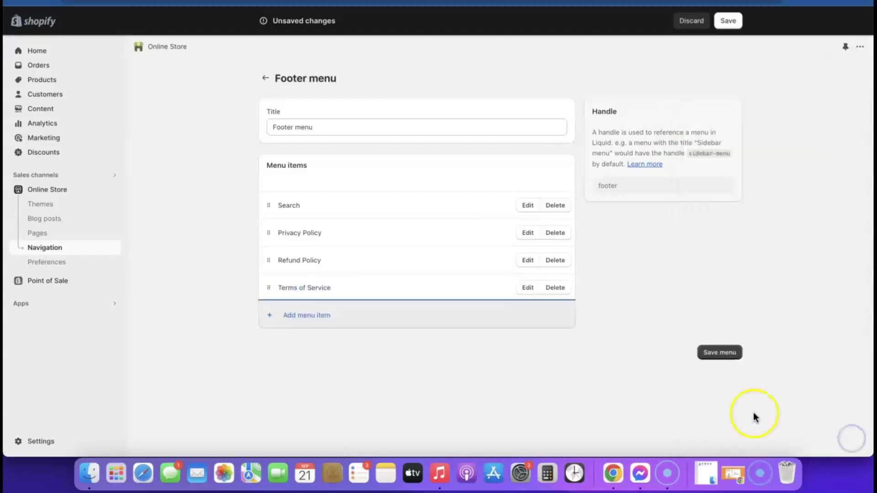
Step: Add a Contact Information item and save the Footer menu
click(315, 321)
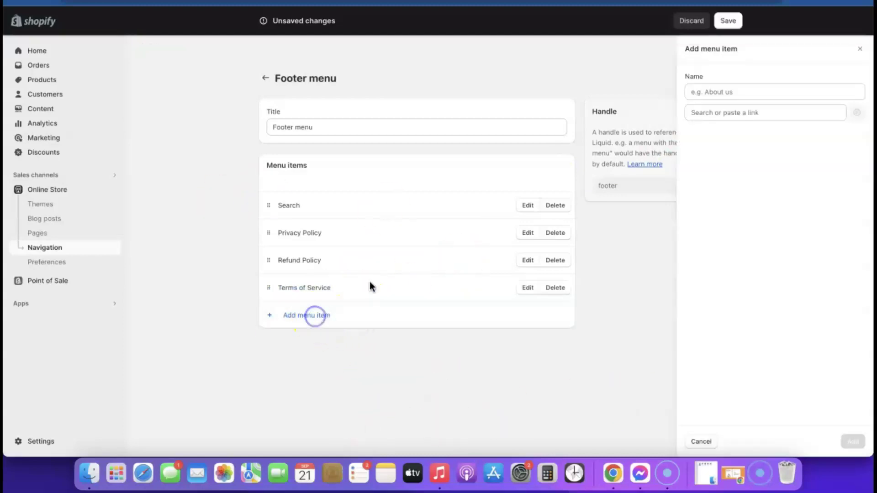
click(724, 113)
click(724, 279)
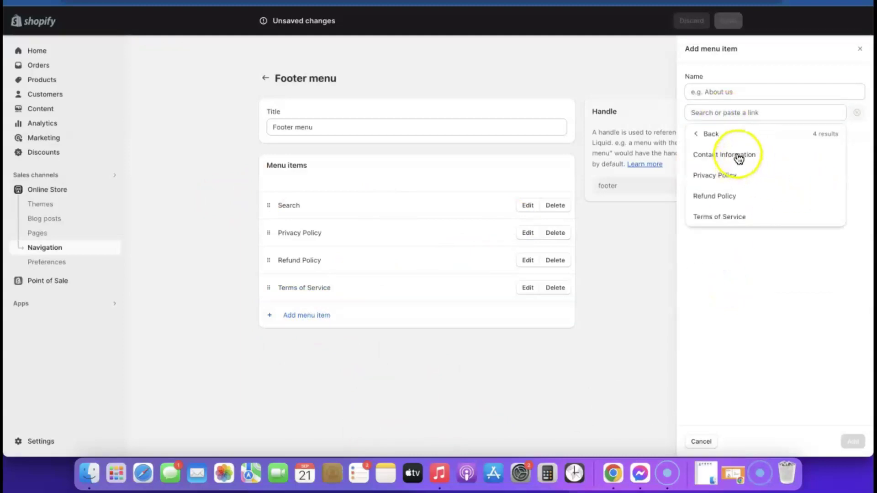
click(737, 154)
click(853, 442)
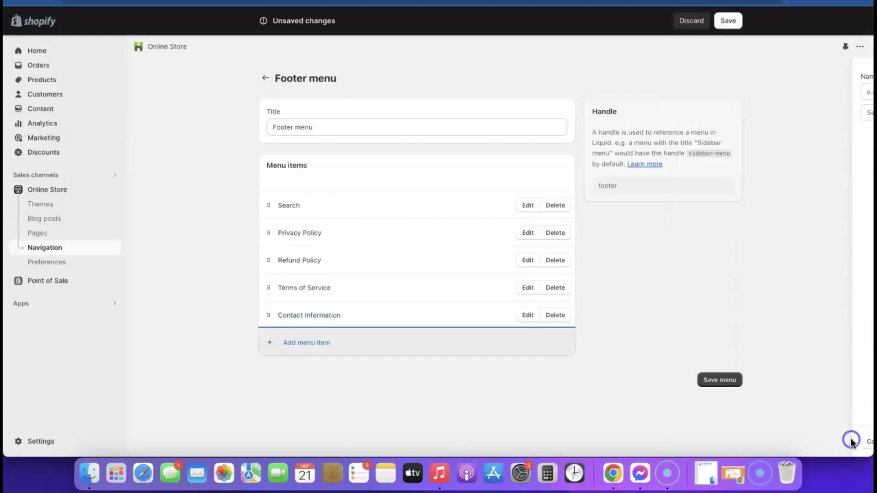
click(719, 380)
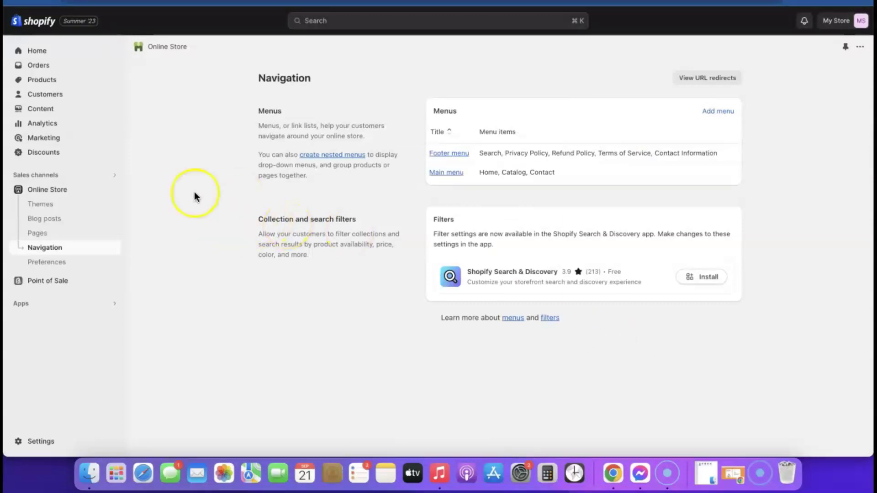
Step: Customize the Sense theme and add a Menu block to the Footer section
click(54, 189)
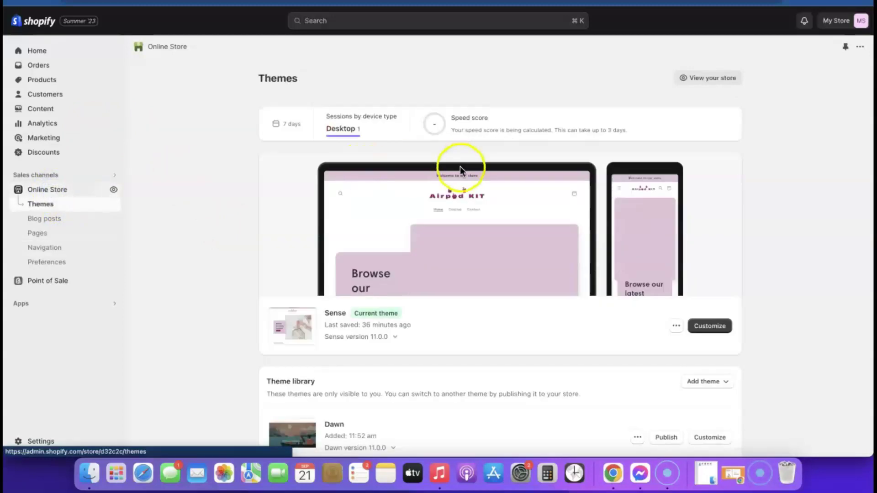
click(717, 327)
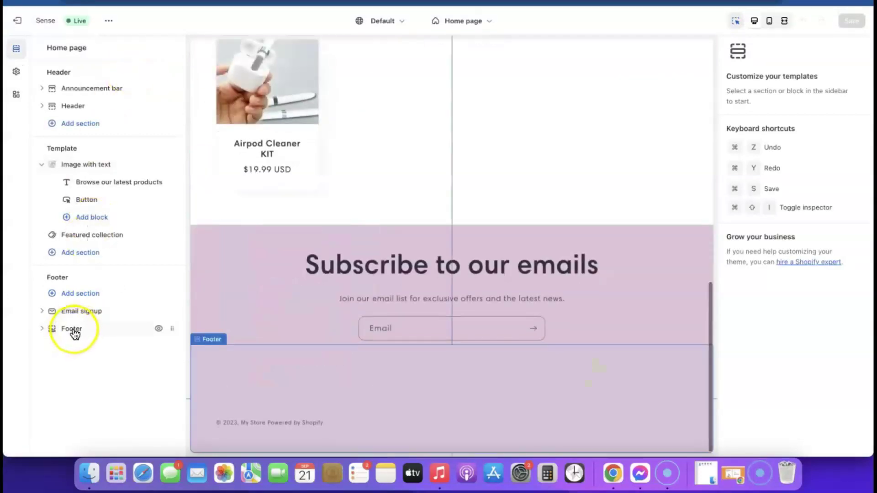
click(73, 333)
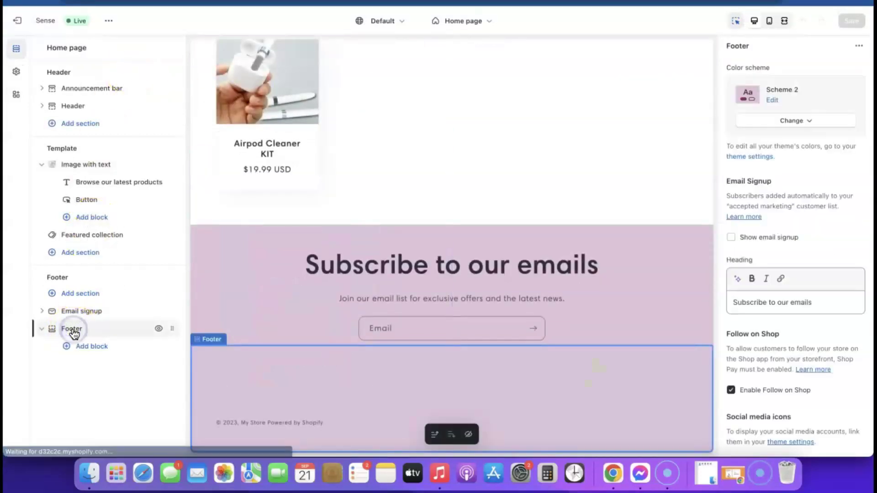
click(93, 347)
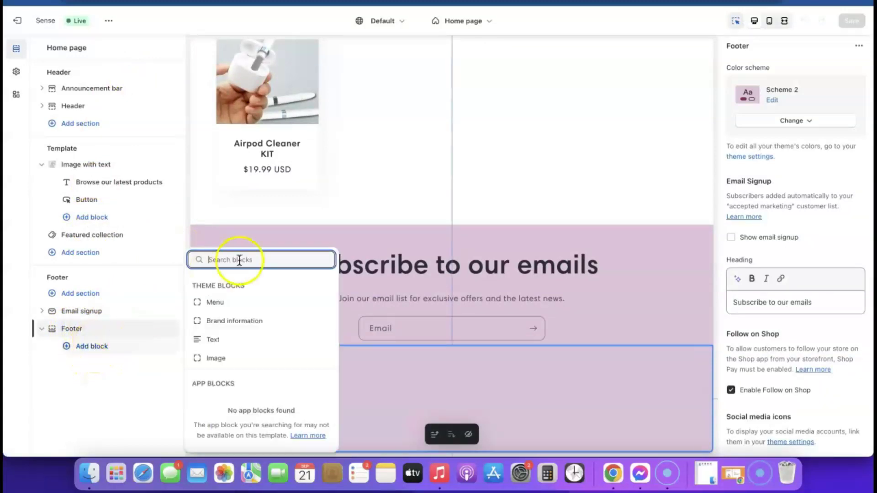
click(215, 302)
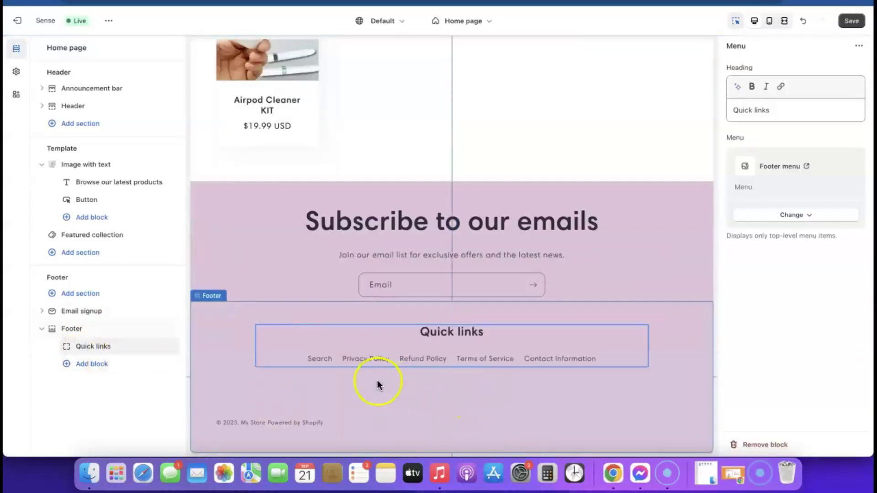